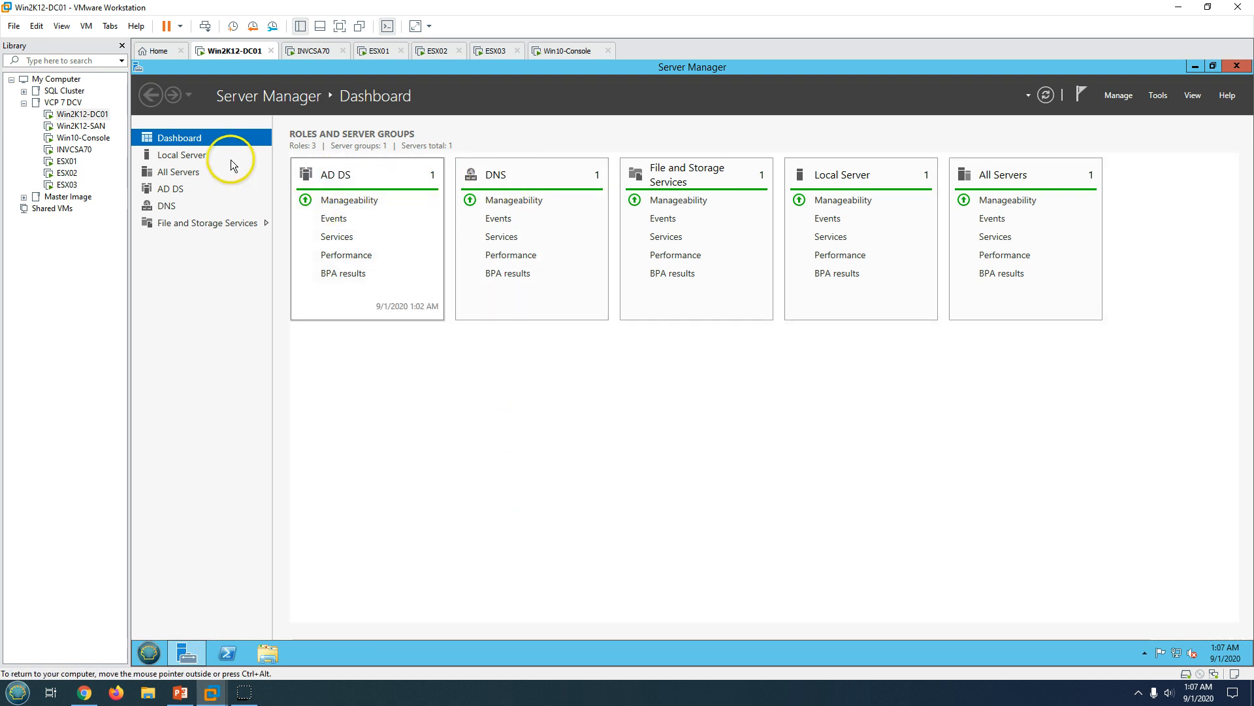
Open the Local Server properties page in Server Manager.
left_click(205, 154)
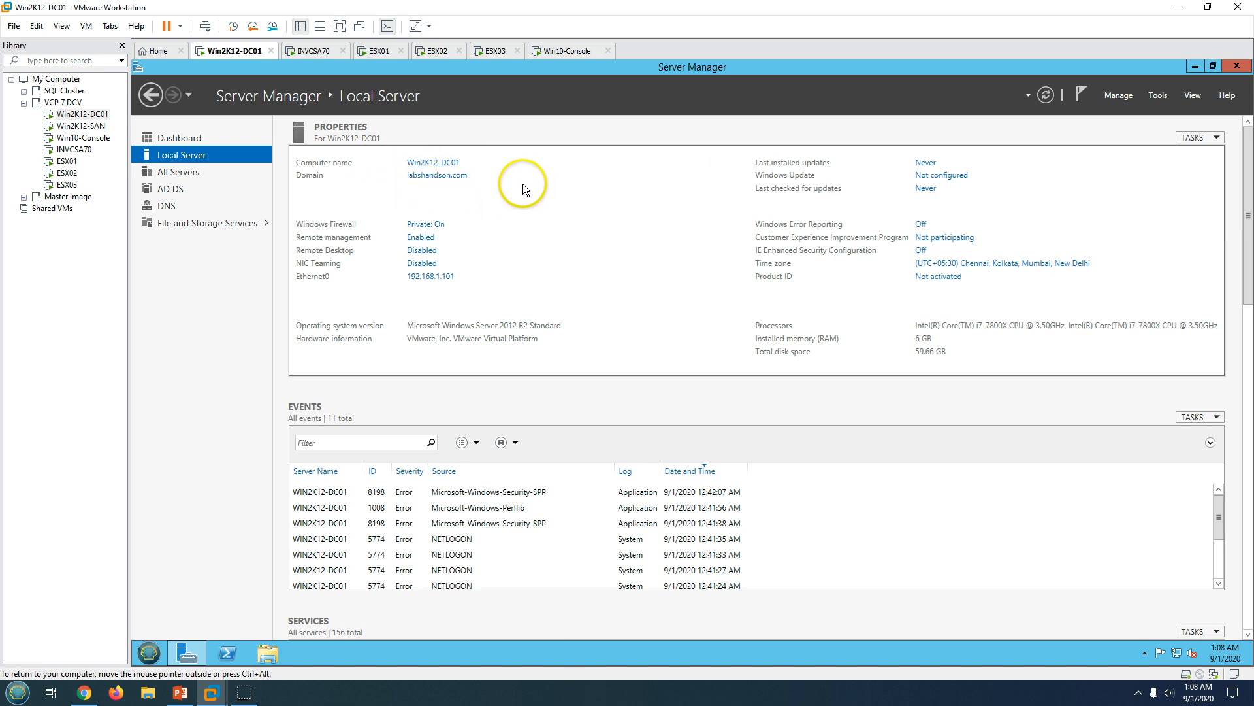
Revisit the Server Manager dashboard and Demo Environment slide, then wake the vCenter appliance console.
left_click(208, 138)
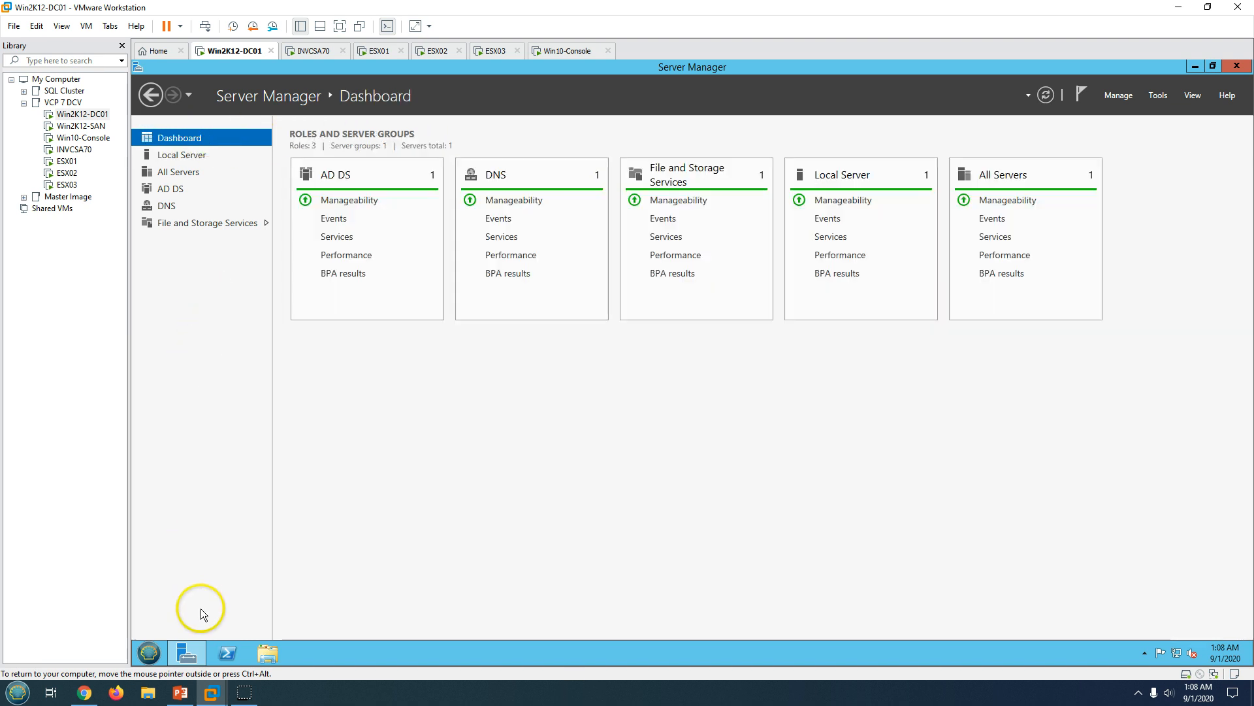
left_click(180, 692)
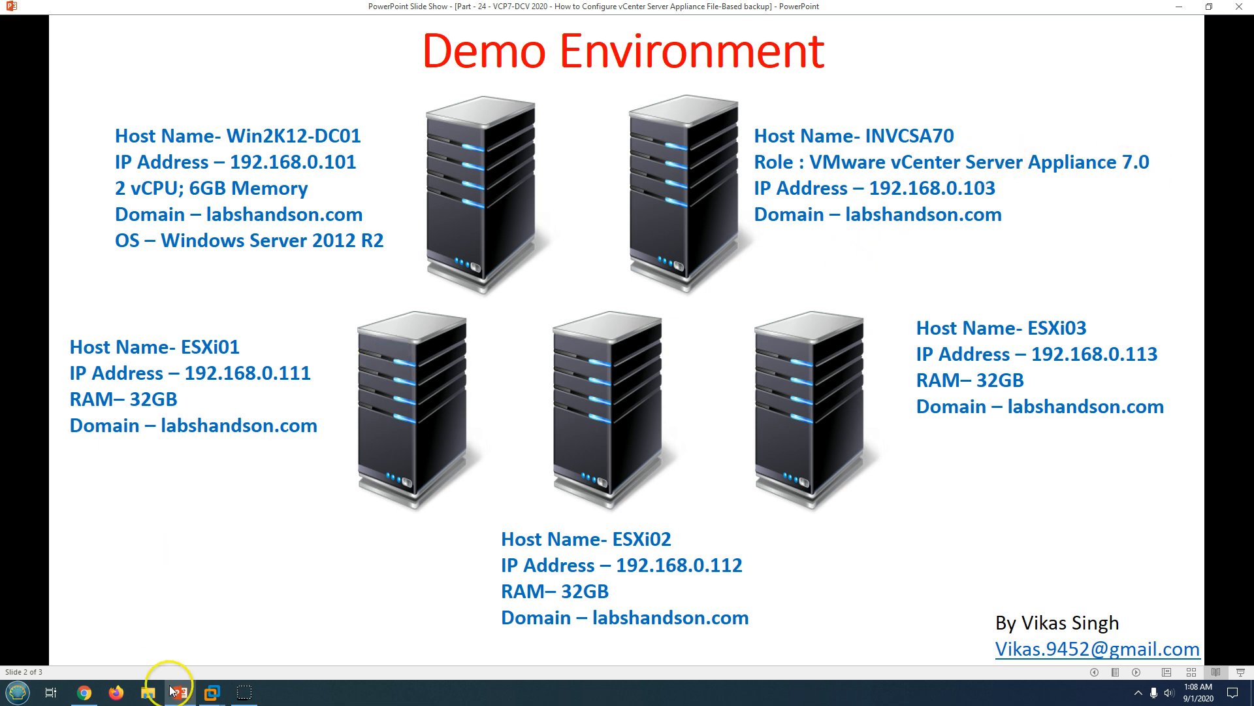
left_click(211, 692)
left_click(326, 51)
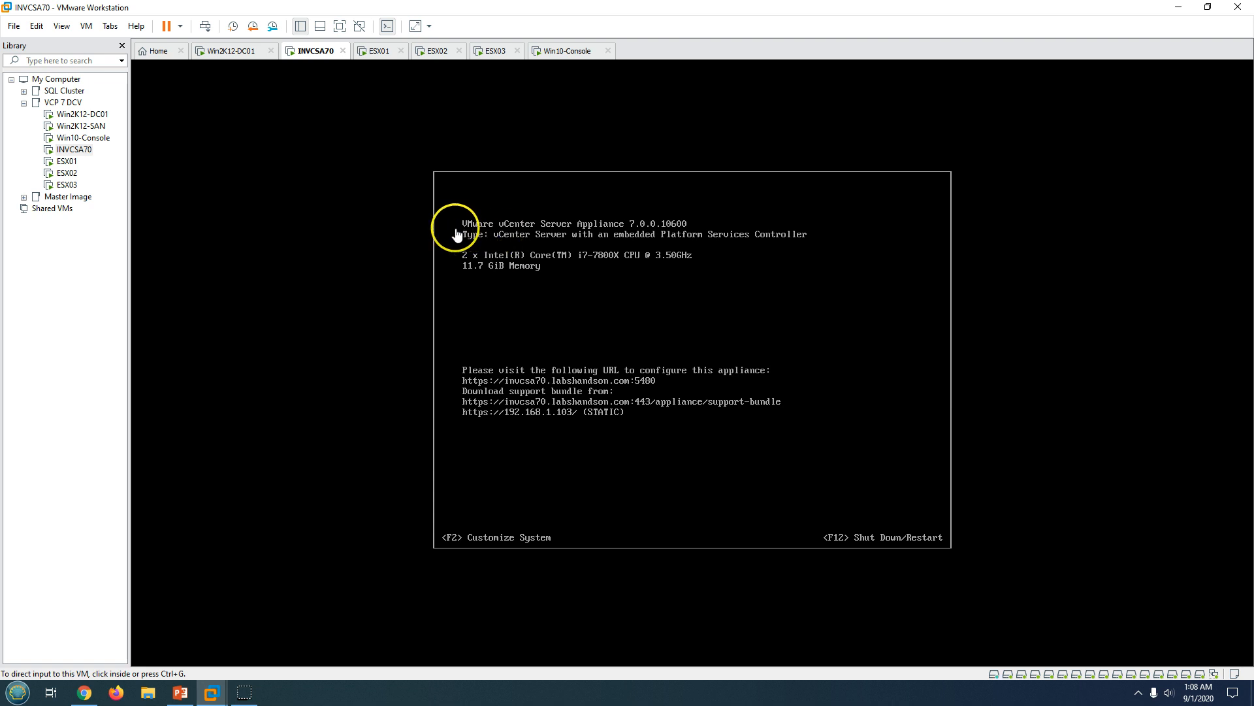
key("F2")
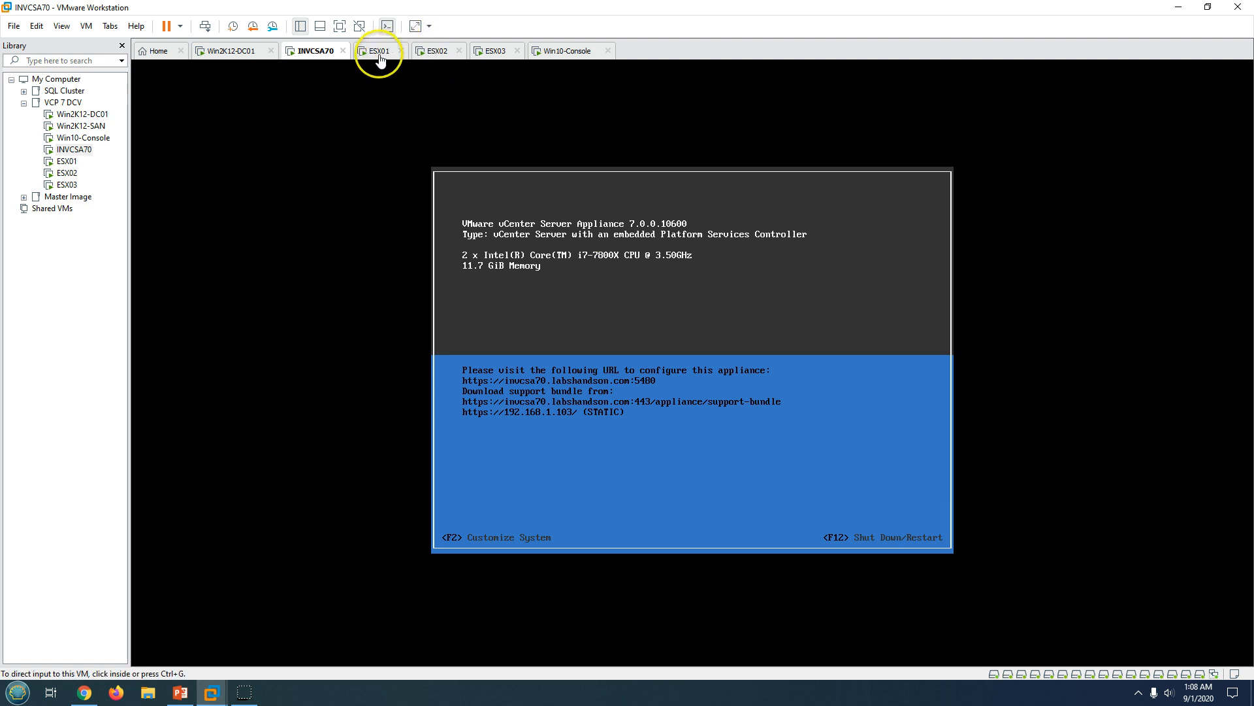
left_click(180, 692)
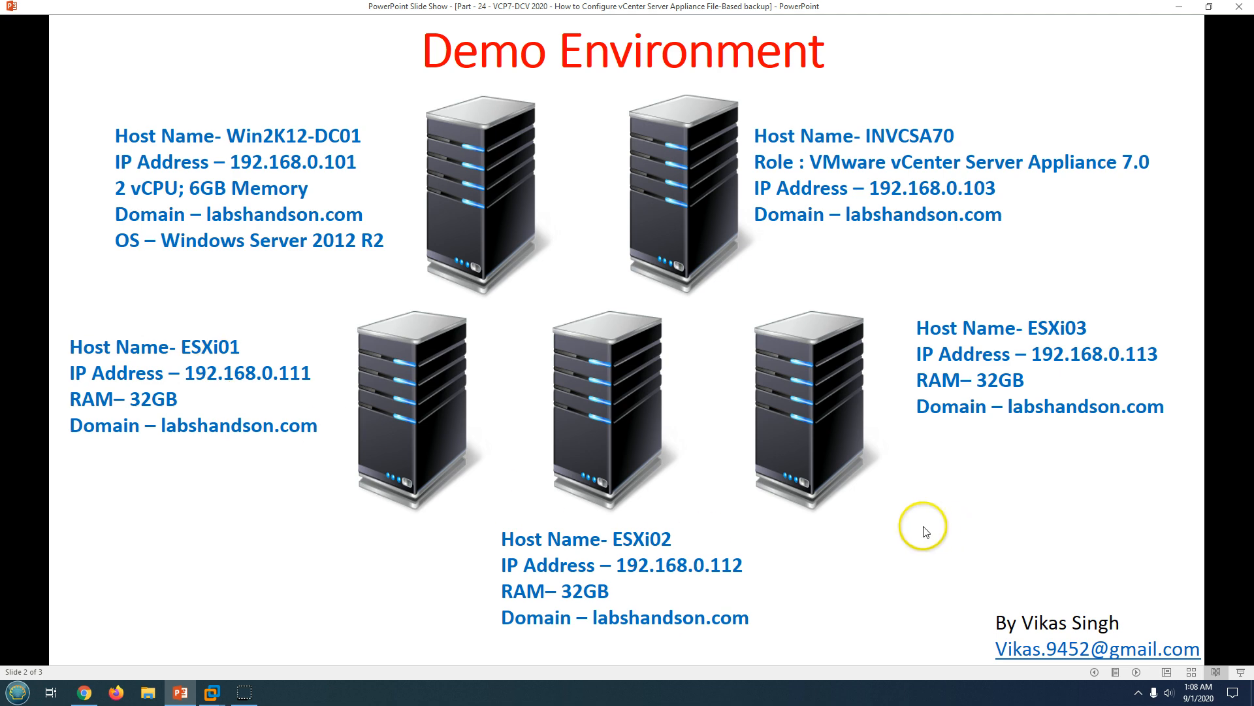
left_click(211, 692)
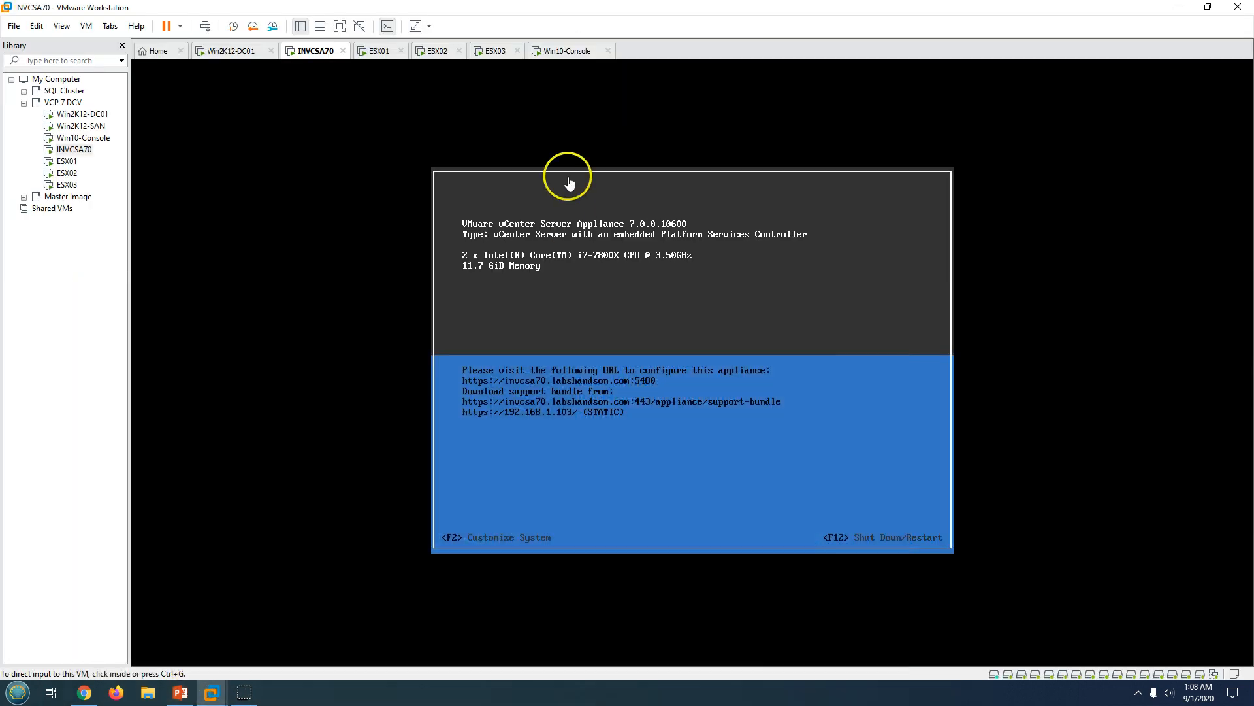
Review the ESX01, DC01, vCenter and ESX02 consoles, keep ESX03 open, and start Chrome on Win10-Console.
left_click(386, 51)
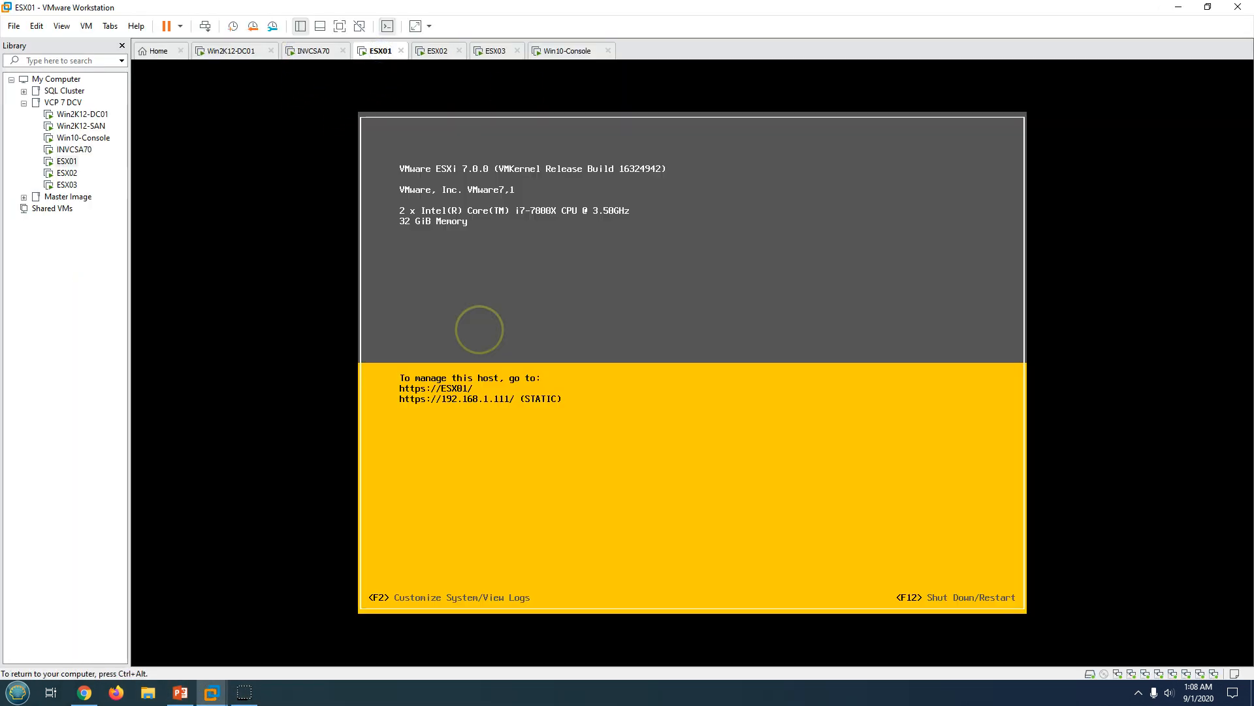
left_click(249, 55)
left_click(322, 52)
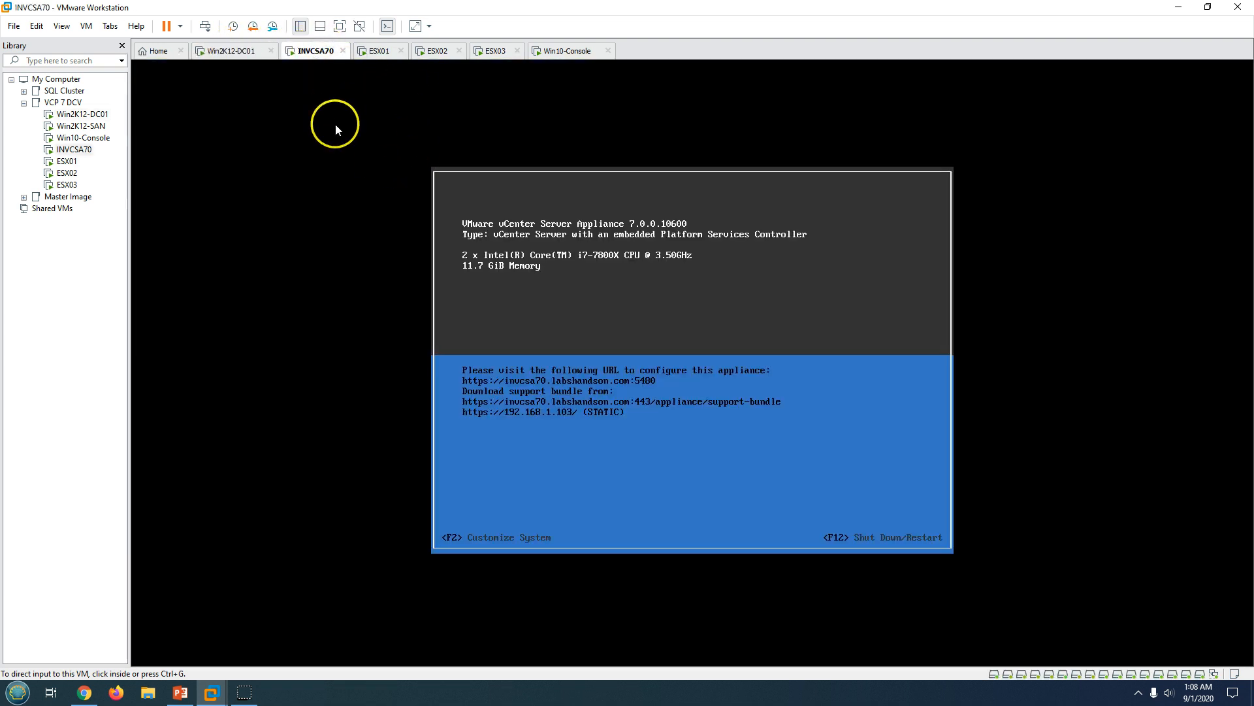
left_click(437, 51)
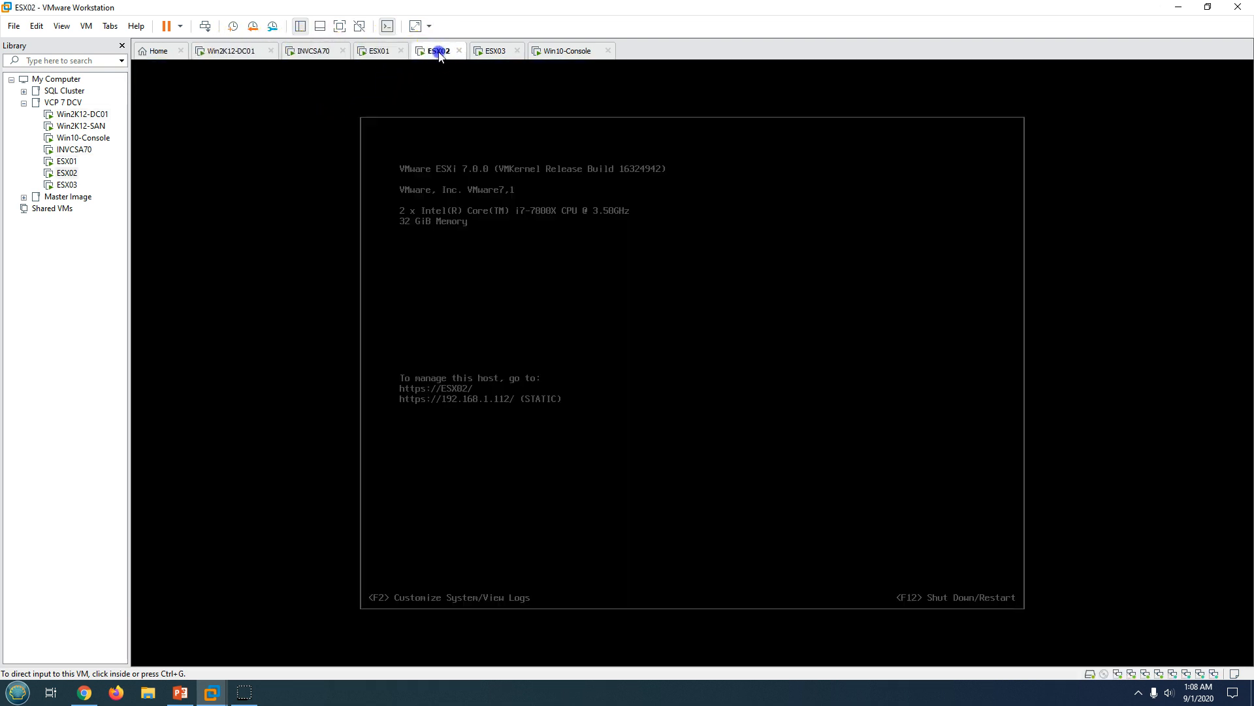
left_click(518, 51)
left_click(697, 368)
left_click(563, 51)
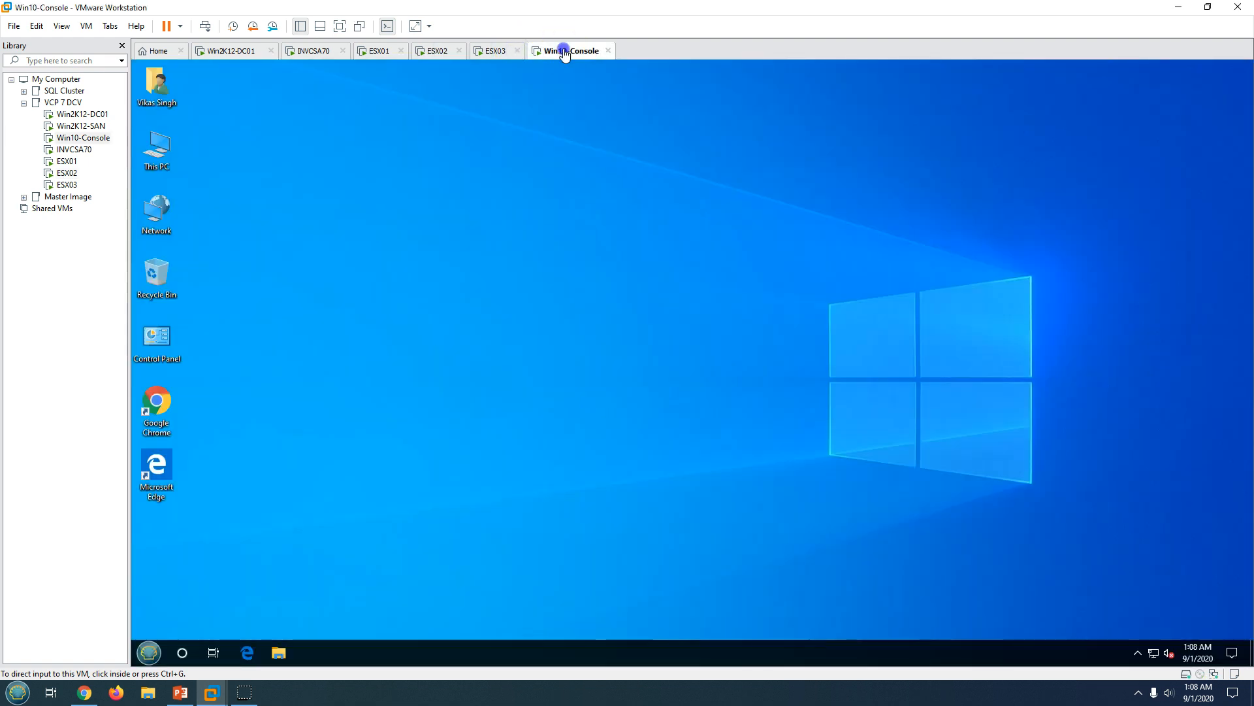
double_click(157, 408)
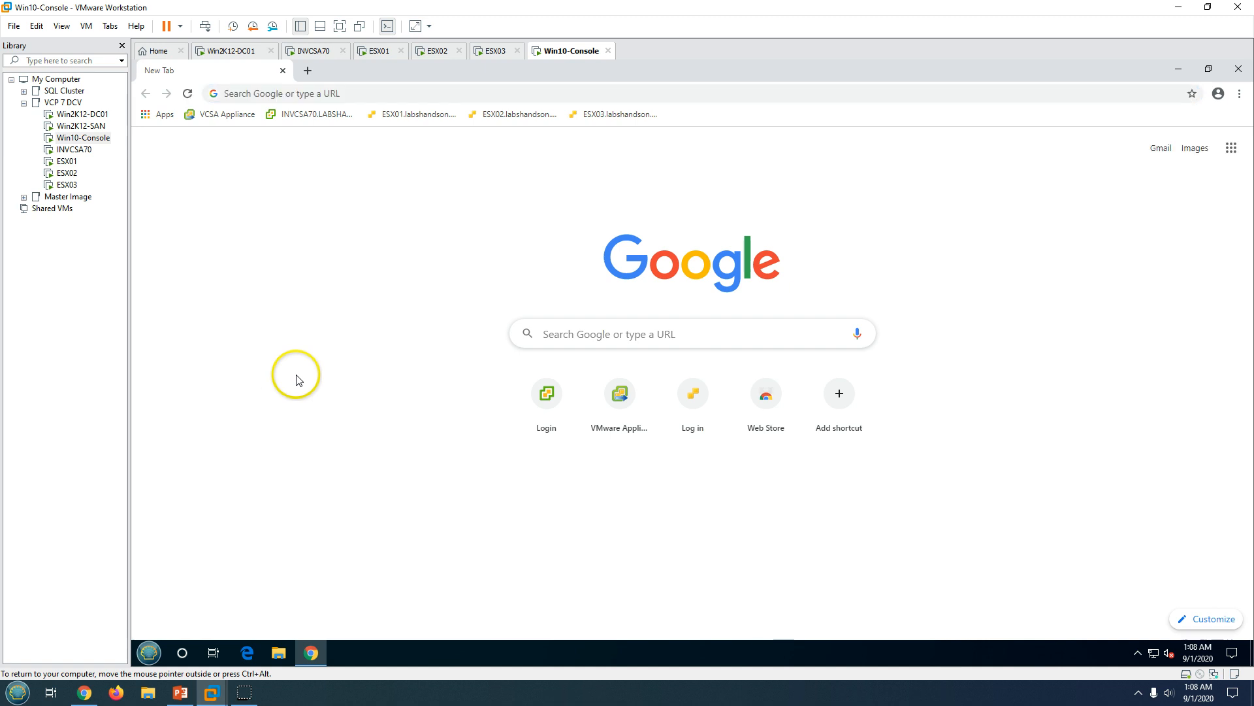
In Unity mode, sign in to the INVCSA70 vSphere Client as administrator and open a blank tab.
left_click(360, 26)
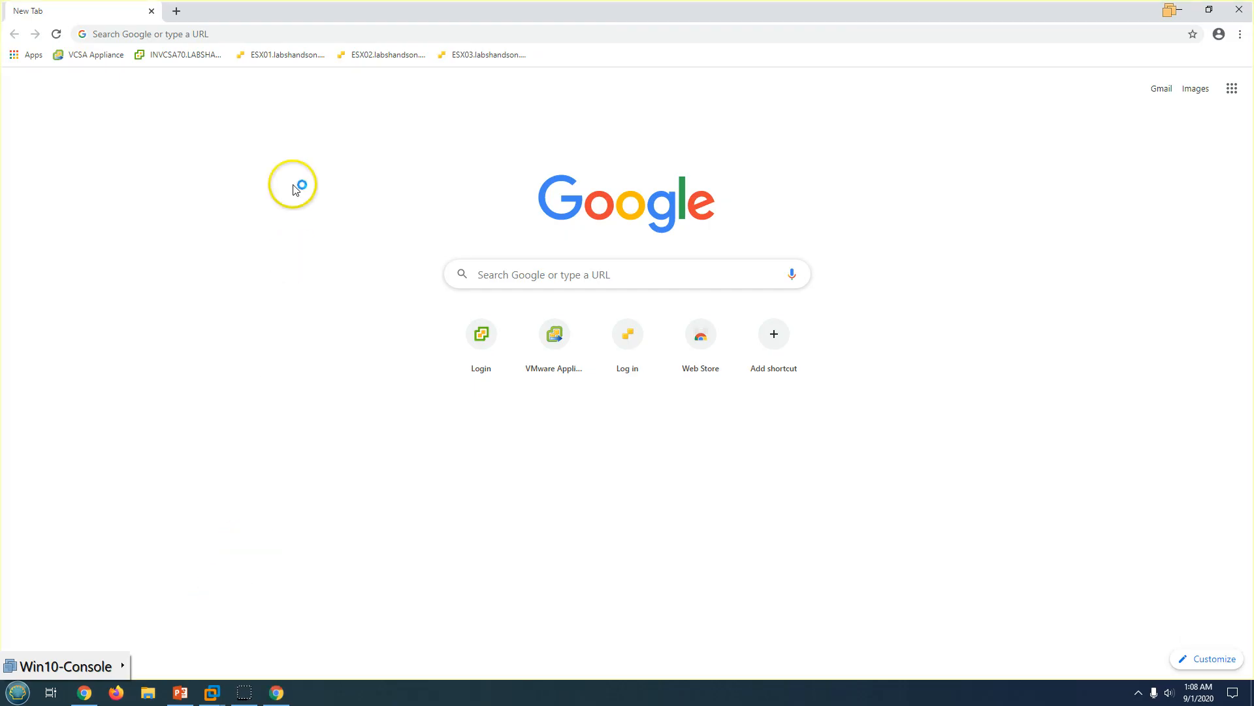
left_click(180, 56)
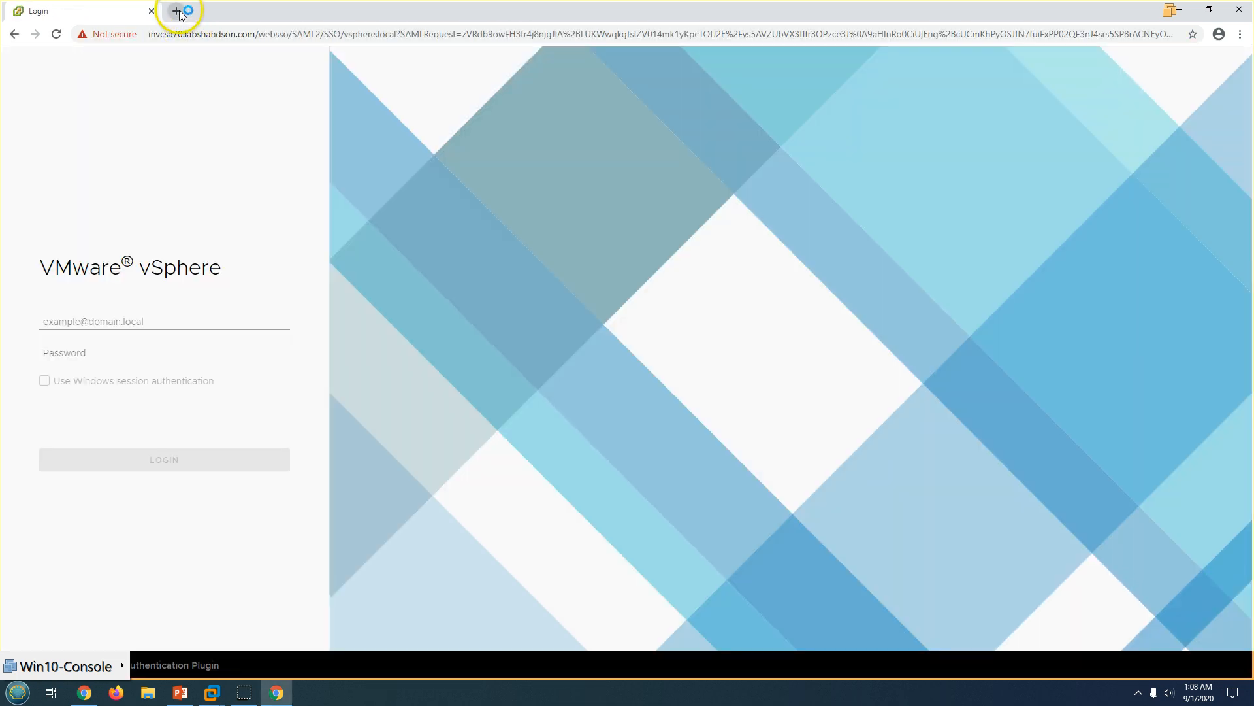
left_click(79, 324)
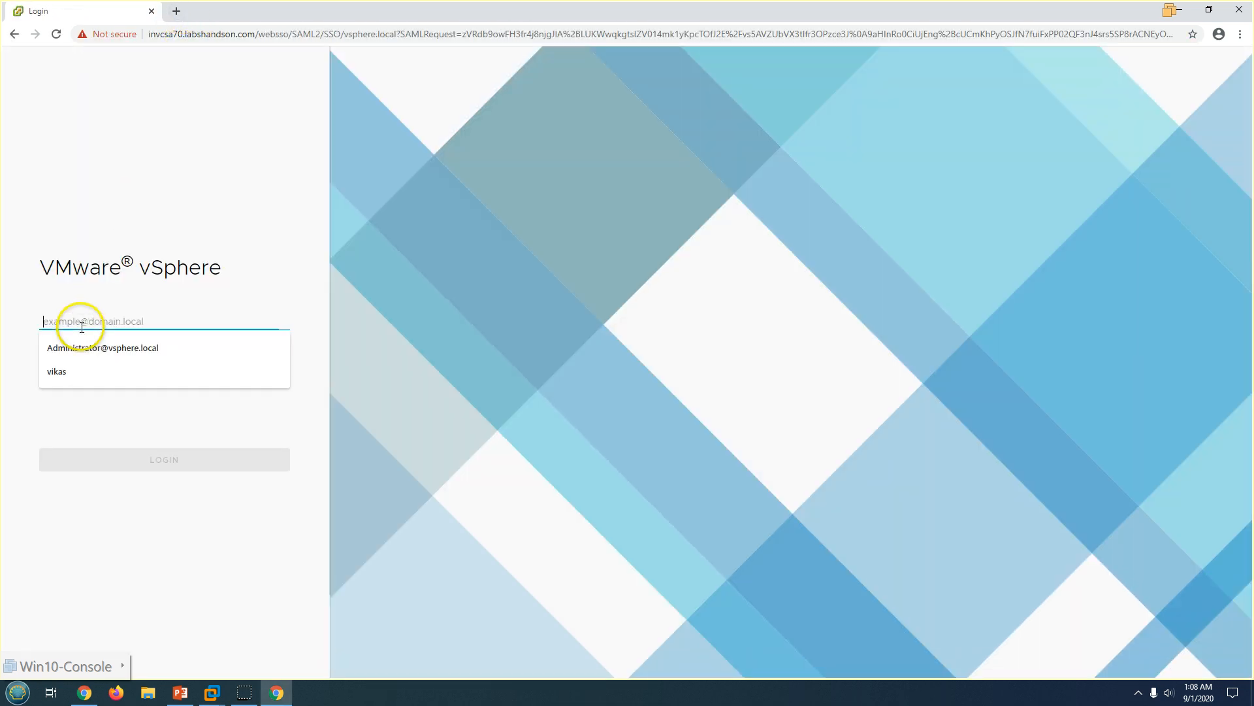
left_click(89, 346)
left_click(88, 356)
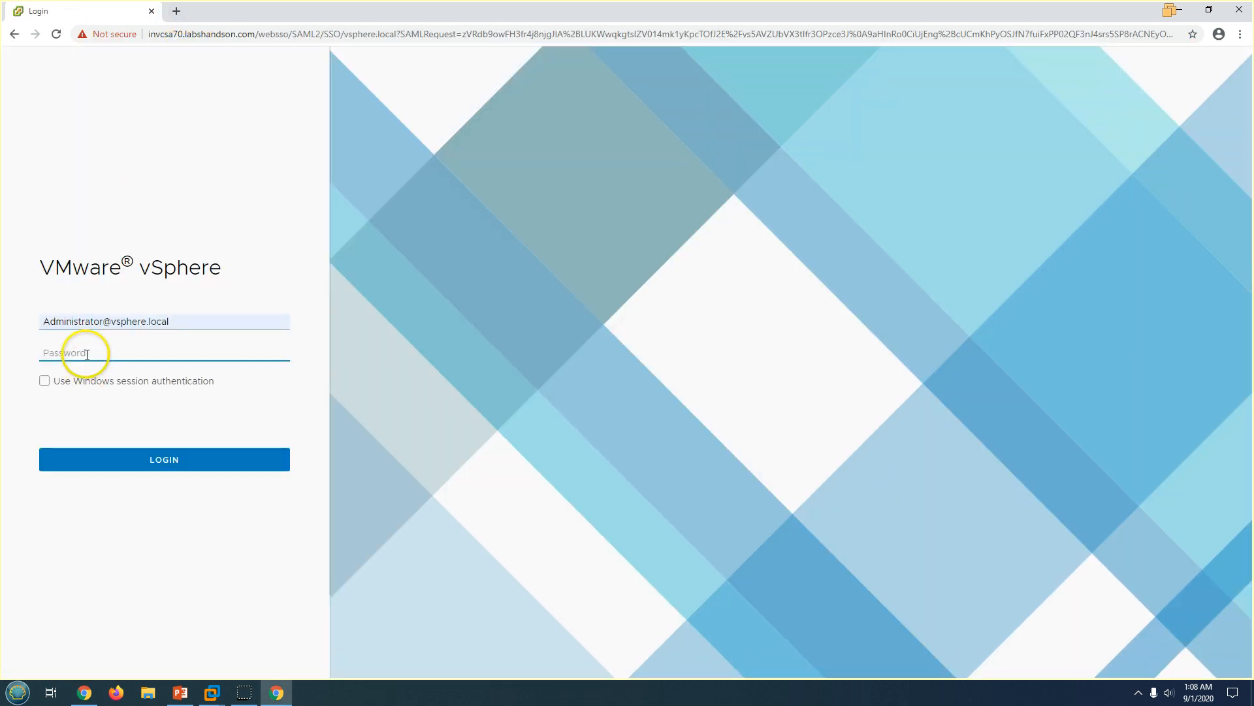
type("VMware1!")
key("Return")
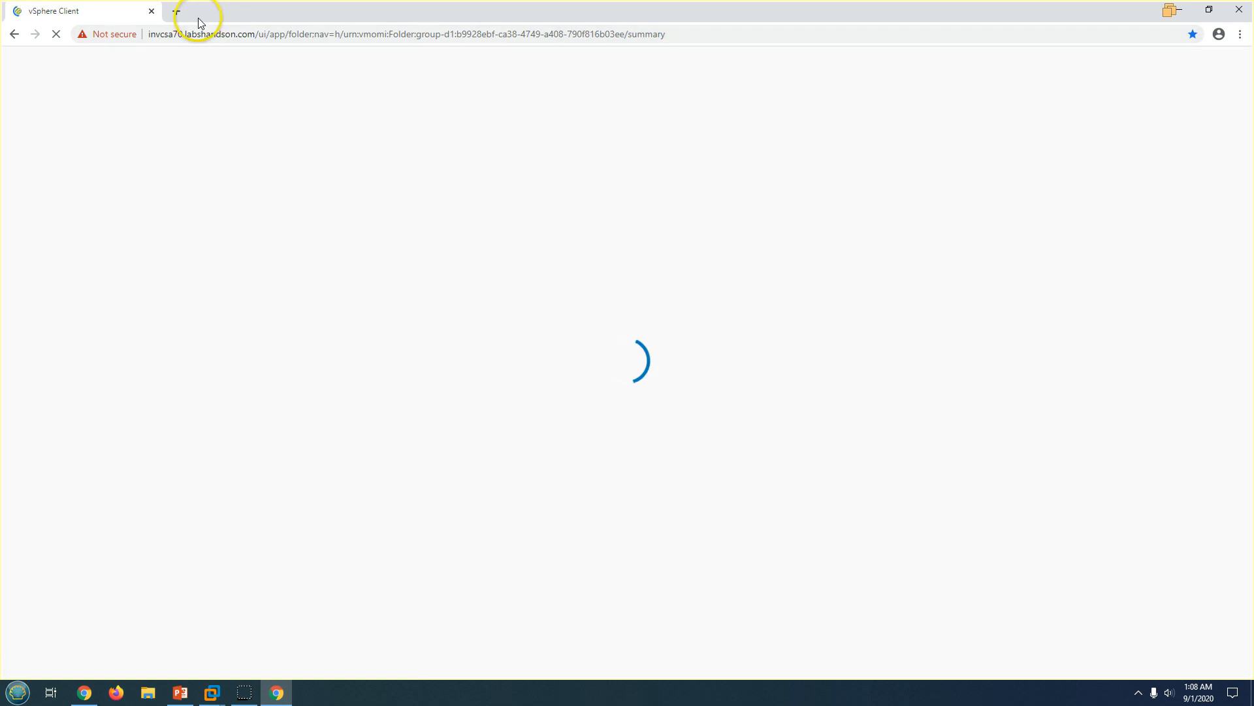
left_click(177, 11)
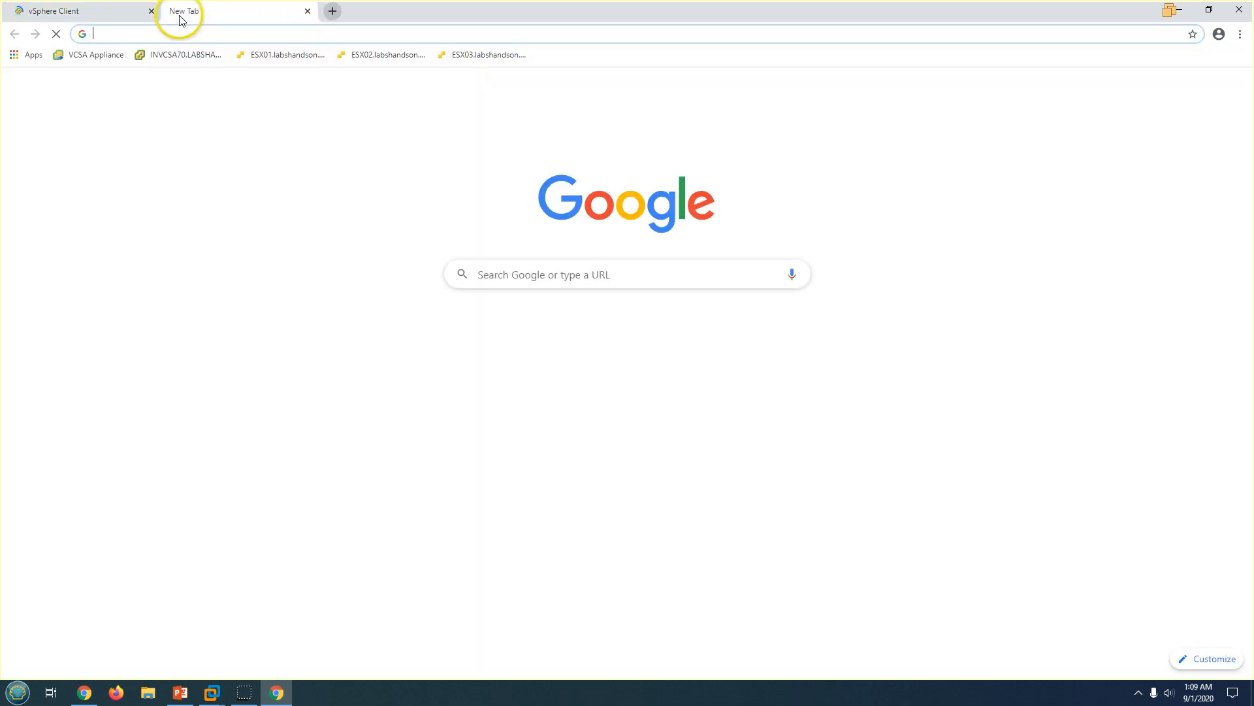
Load the appliance management page at invcsa70.labshandson.com:5480, then return to the vSphere Client tab.
left_click(120, 62)
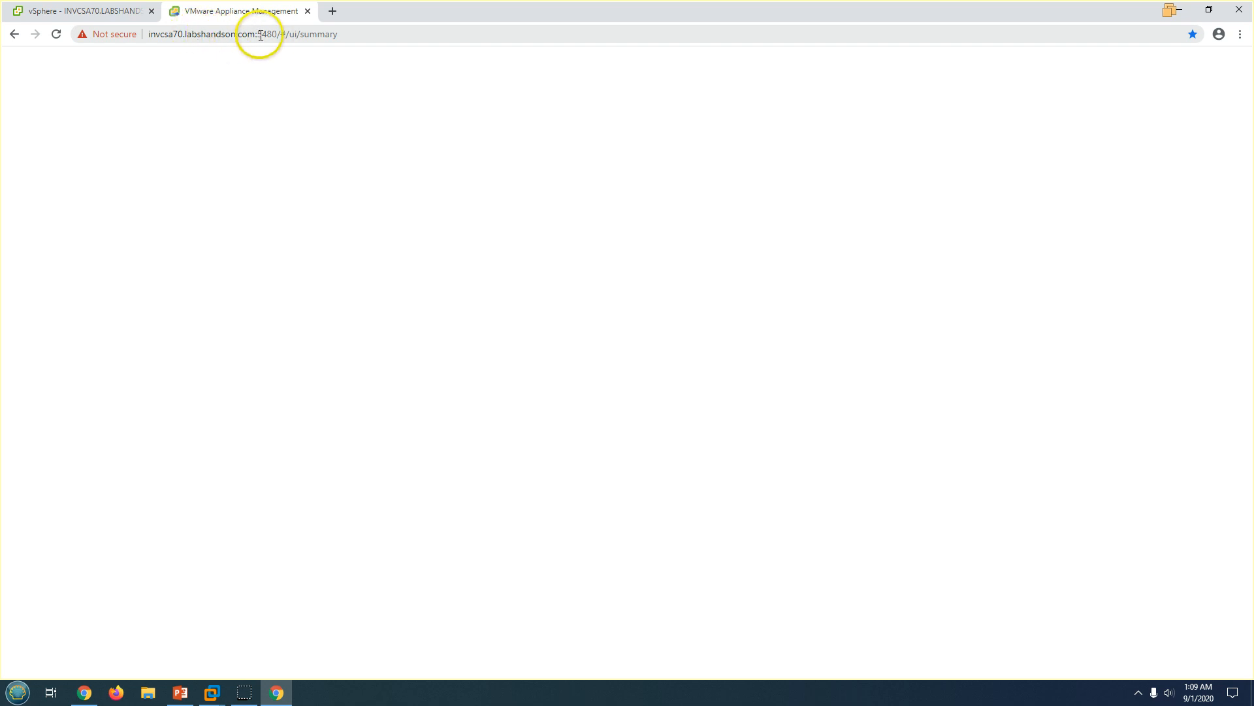
left_click_drag(256, 34, 124, 28)
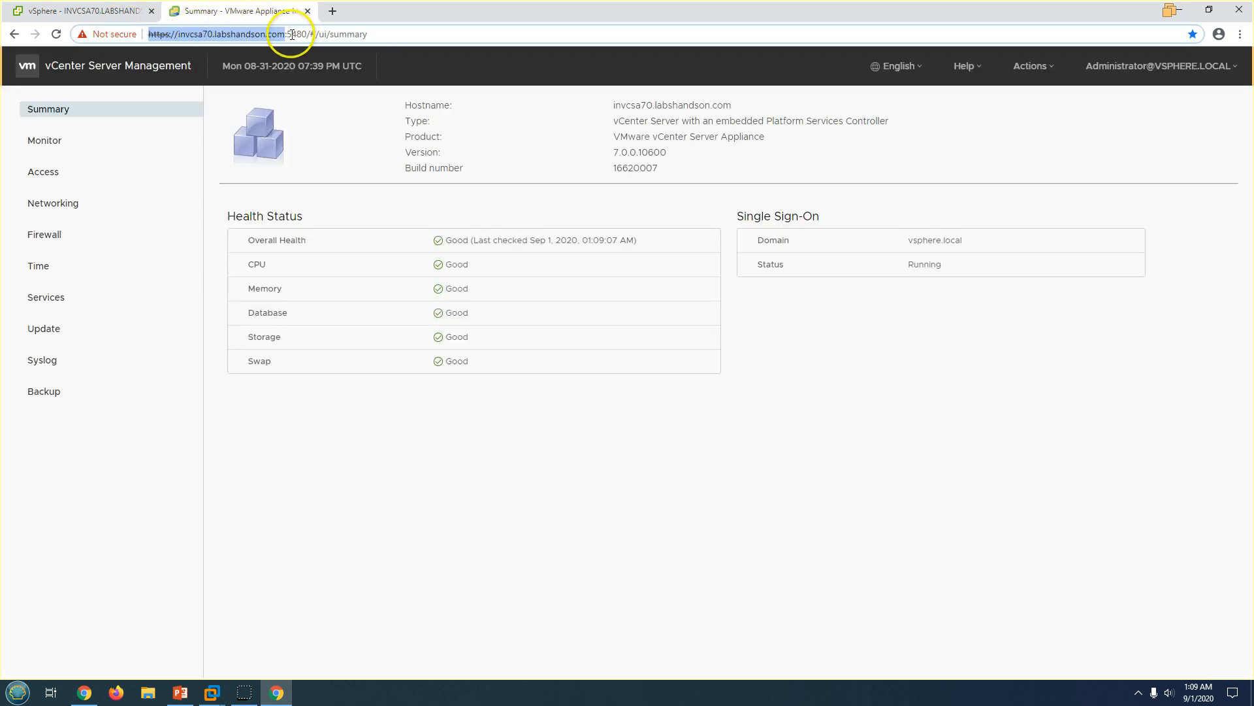
left_click(507, 414)
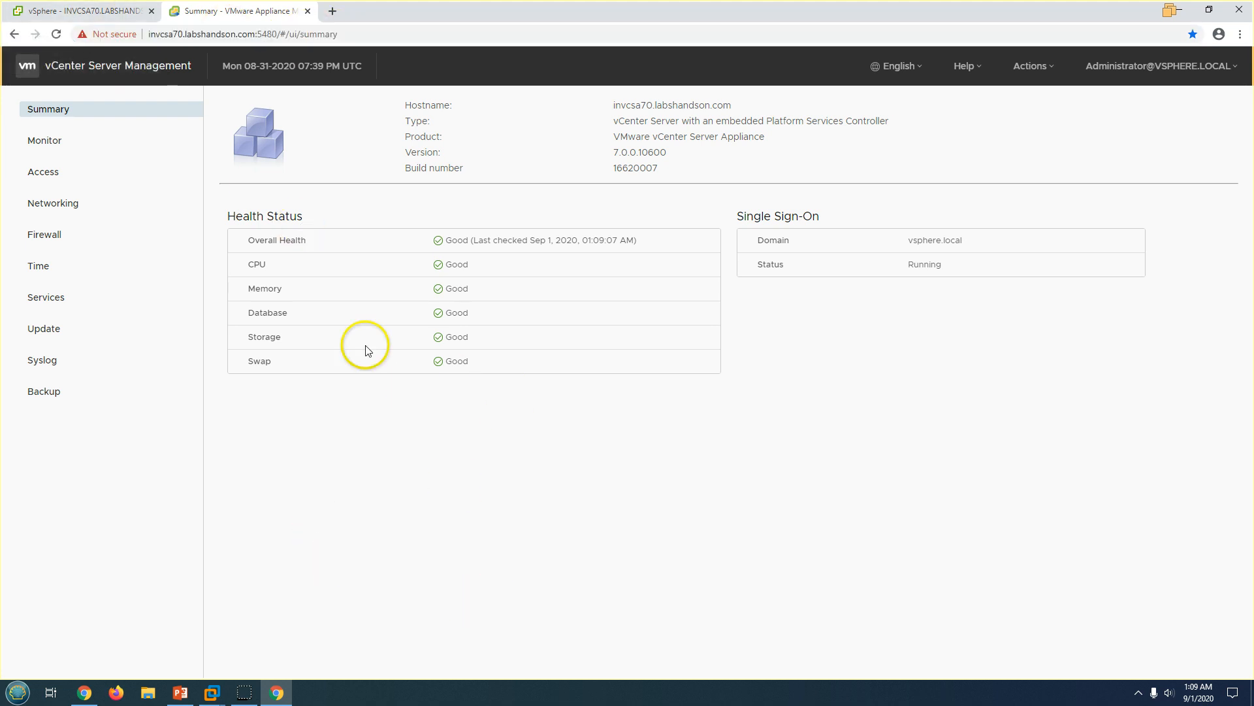
left_click(105, 11)
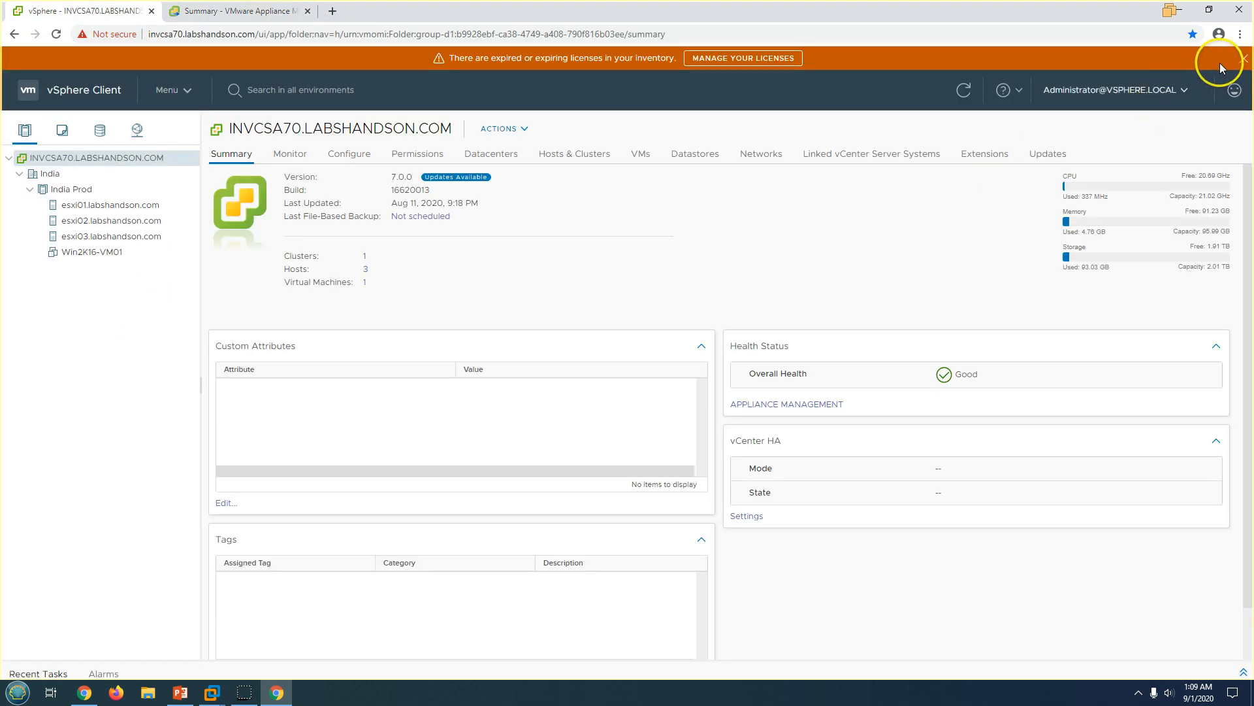
Dismiss the expiring licenses banner and browse the India Prod cluster and India datacenter summary.
left_click(1244, 58)
left_click(84, 169)
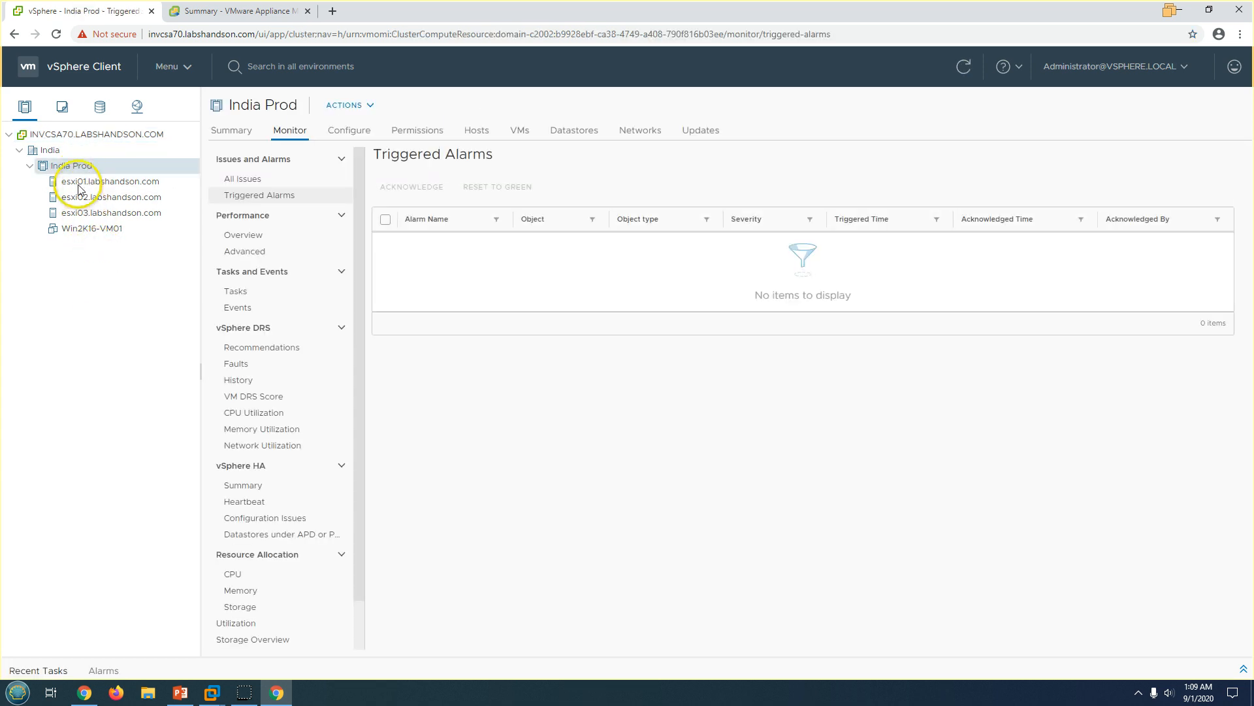
left_click(64, 109)
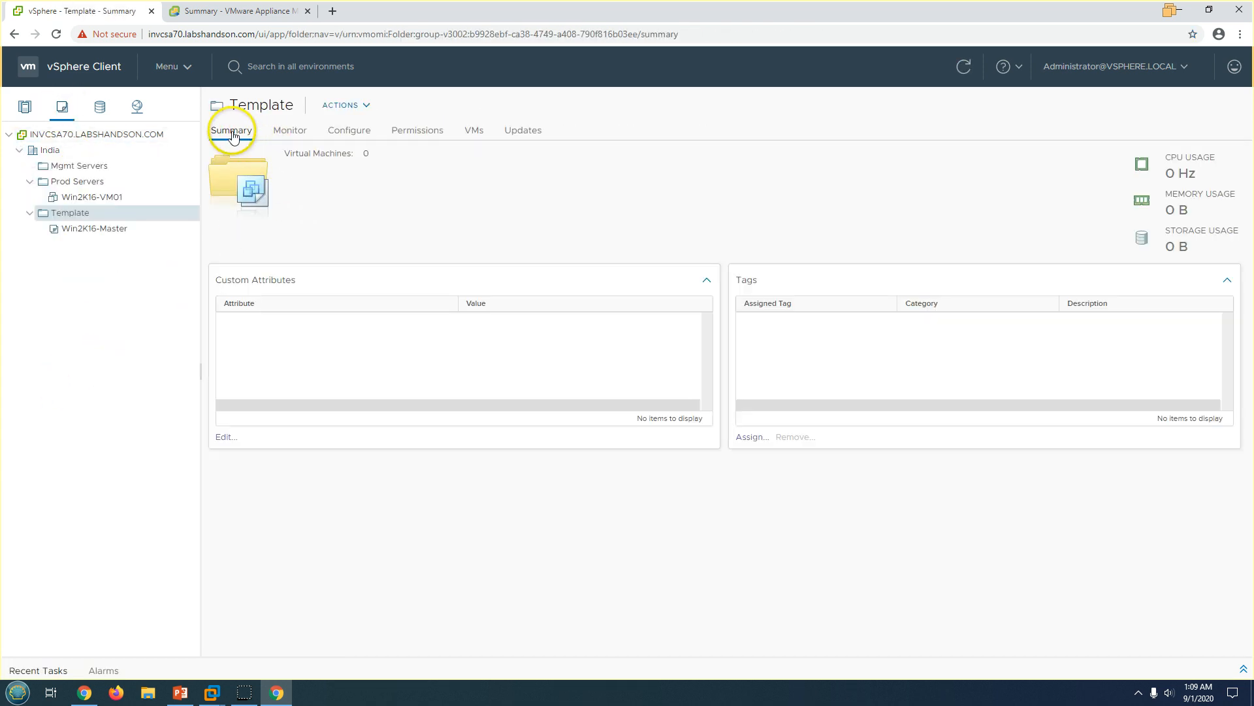
left_click(49, 150)
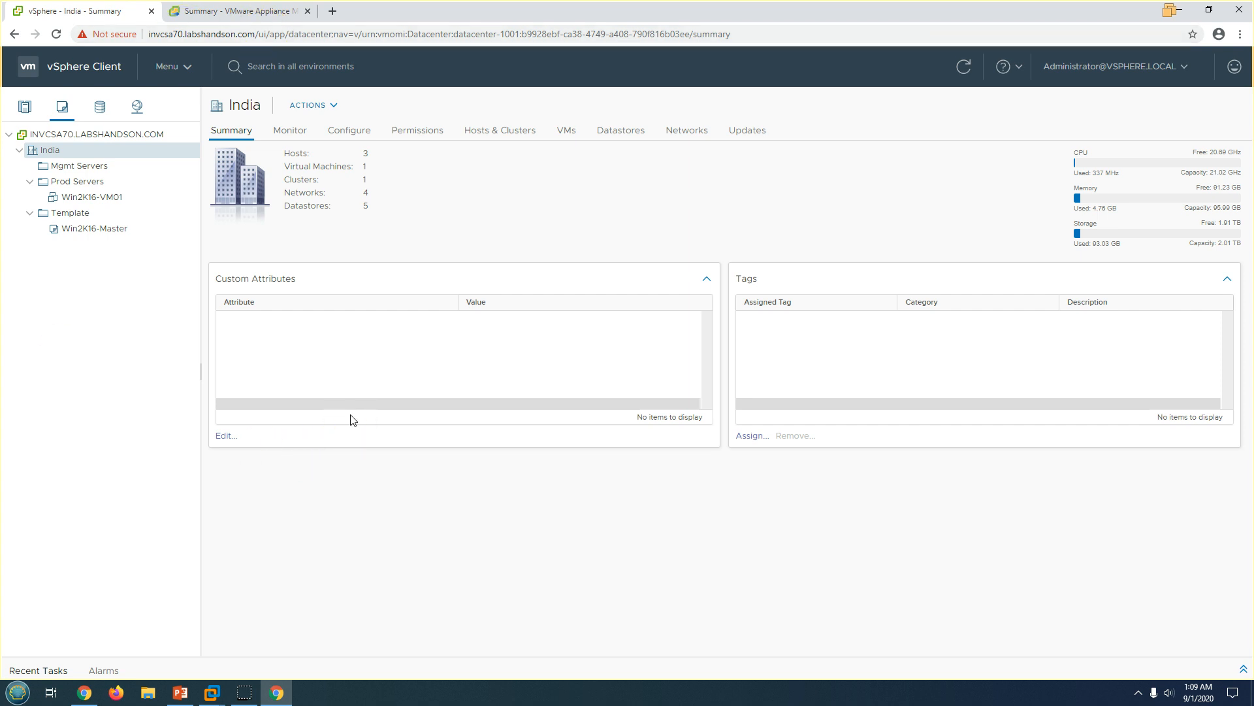
left_click(235, 10)
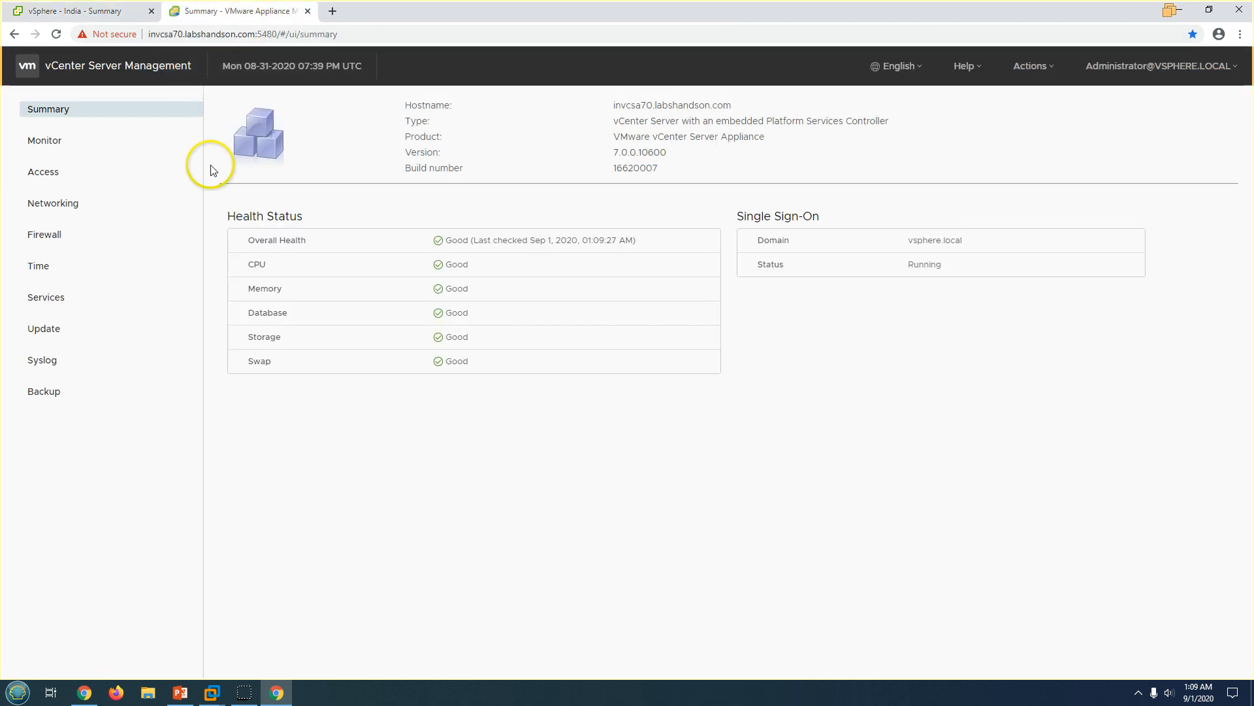
left_click(75, 11)
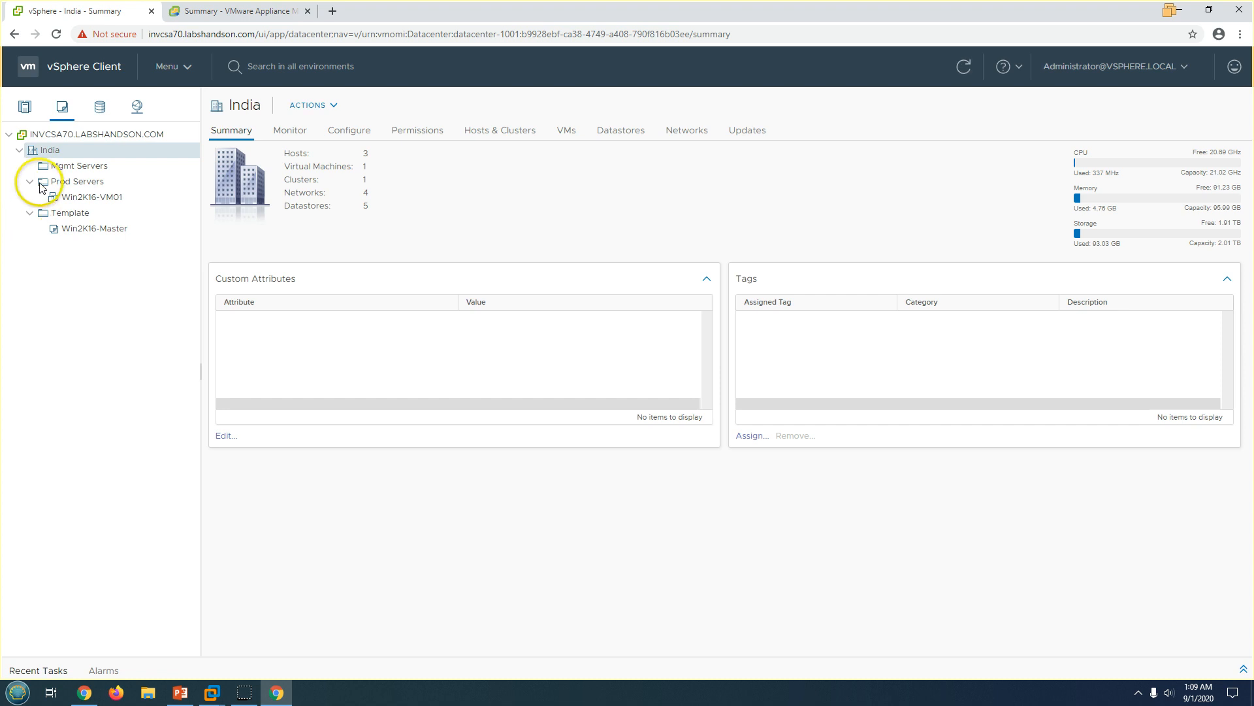
Check the Win2K16-VM01 and Win2K16-Master summaries, then INVCSA70's Last File-Based Backup: Not scheduled.
left_click(77, 139)
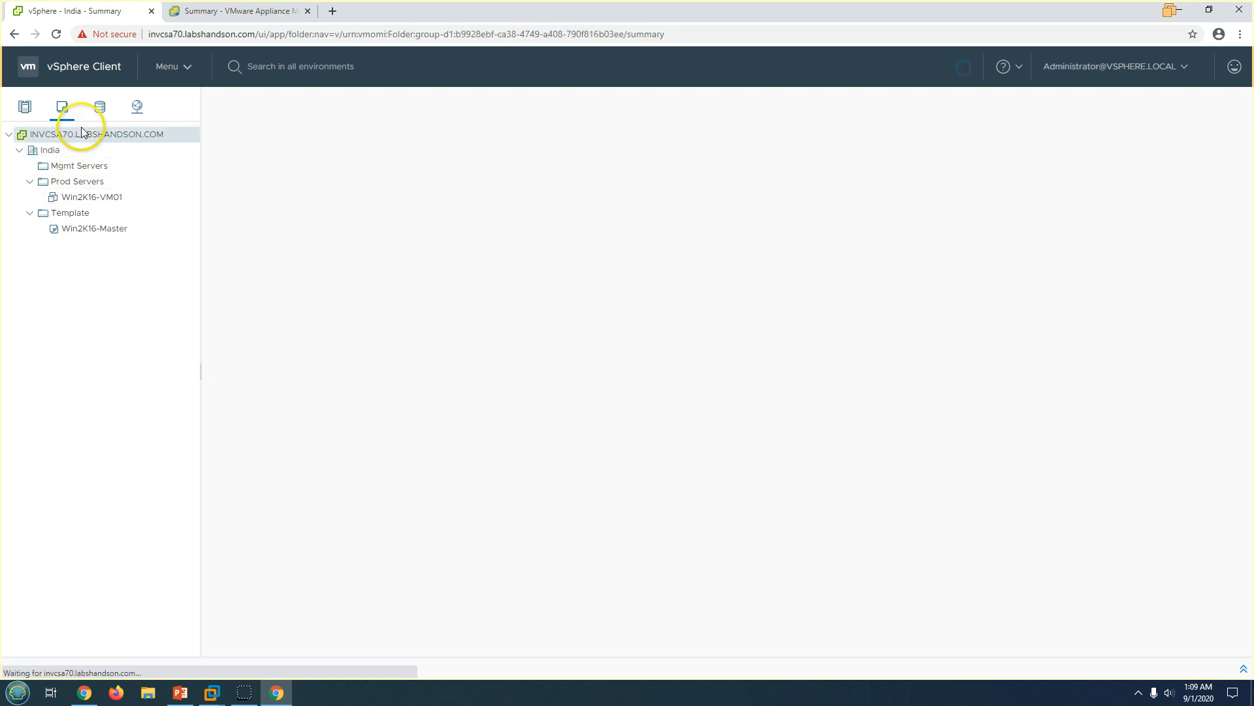
left_click(77, 197)
left_click(84, 229)
left_click(103, 198)
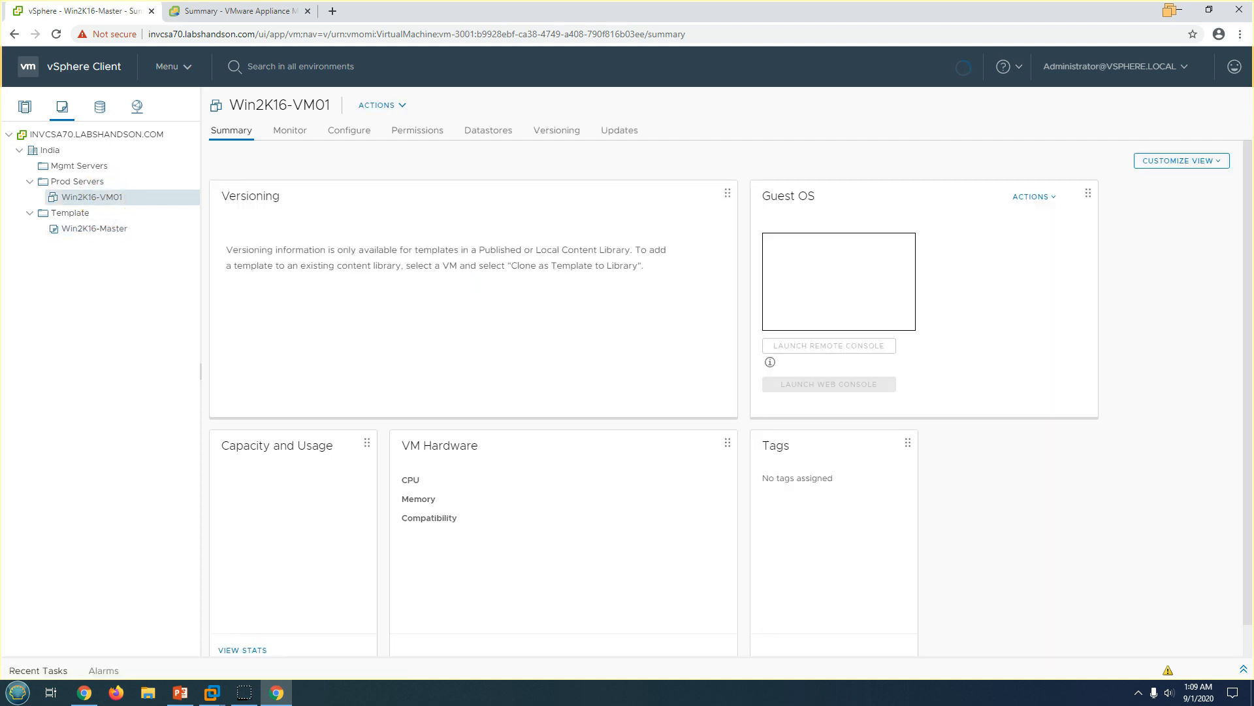
left_click(202, 10)
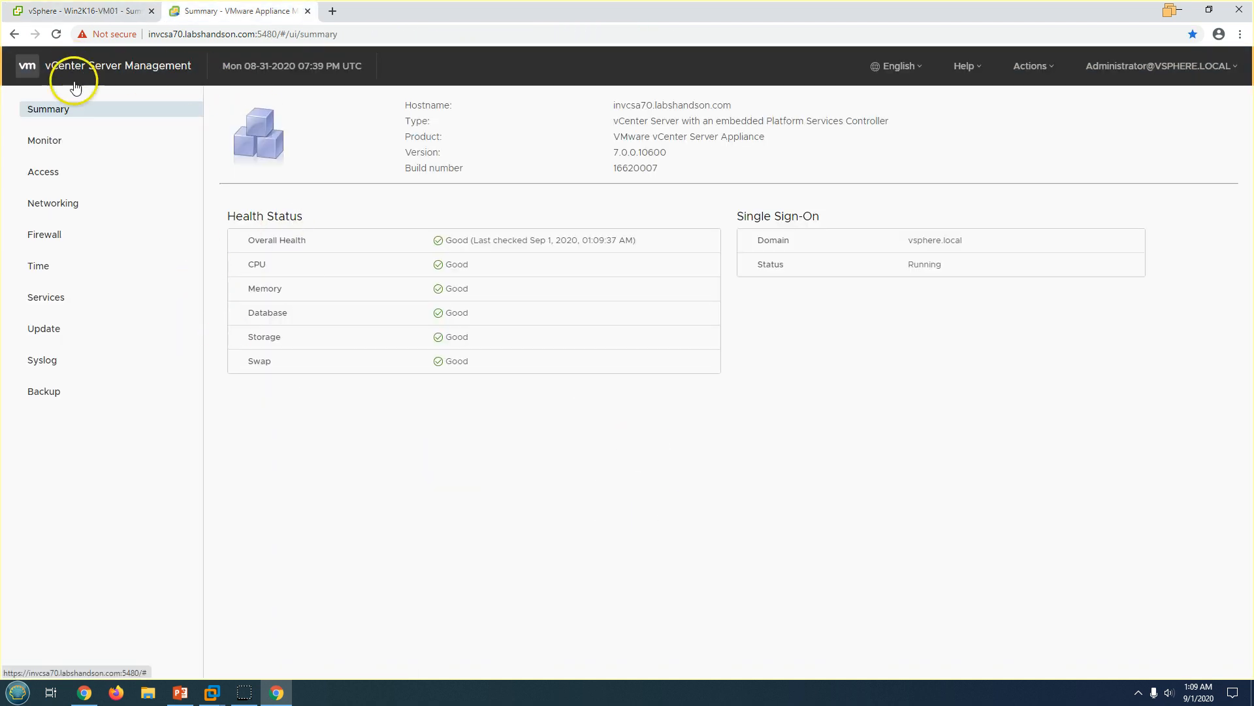
left_click(85, 10)
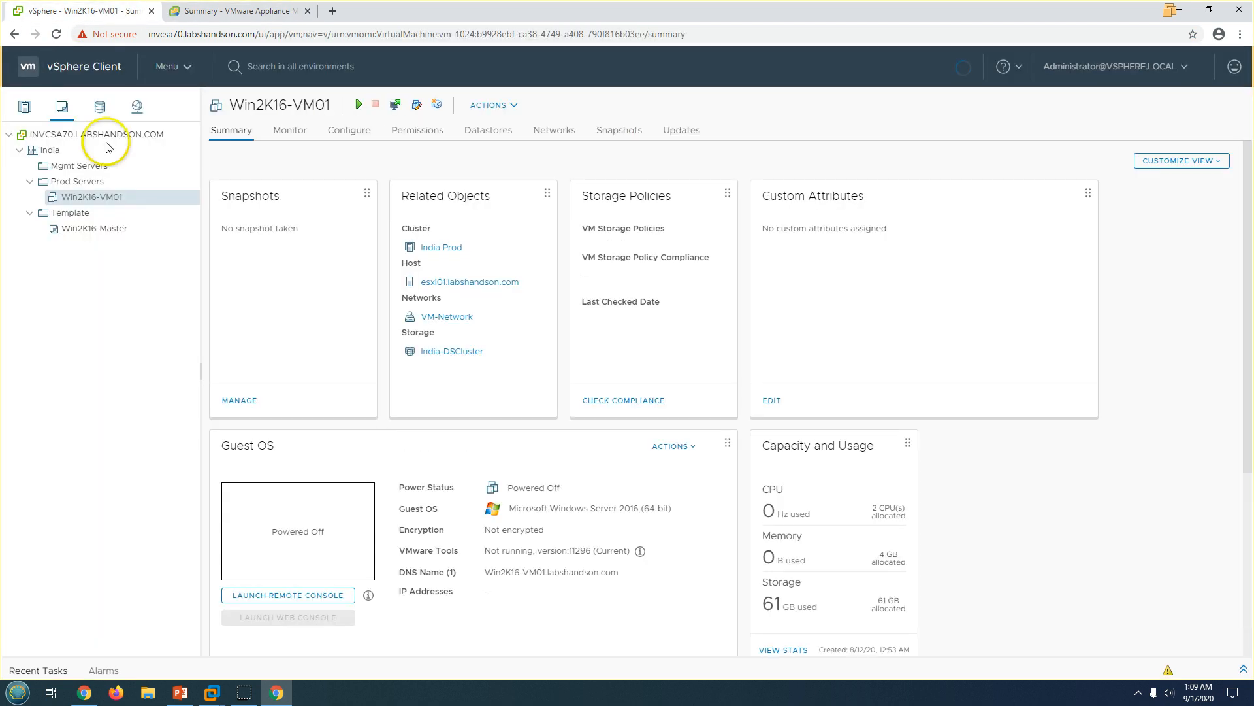
left_click(56, 134)
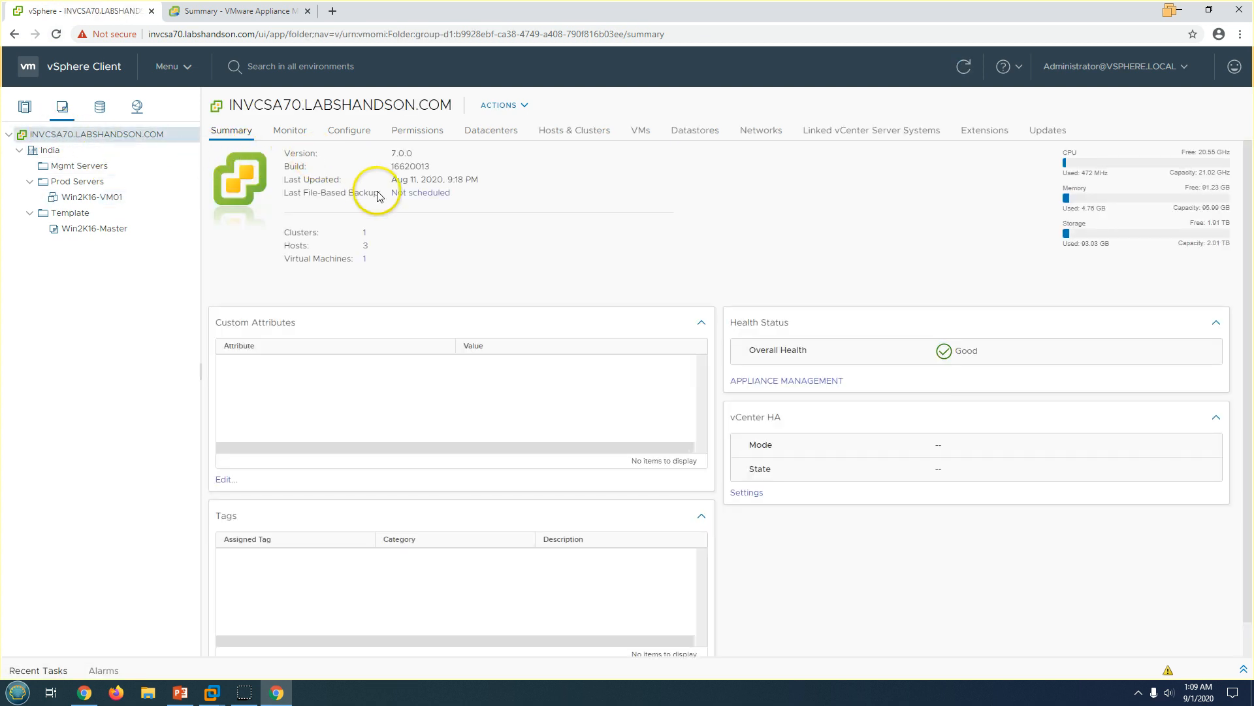
left_click_drag(286, 194, 407, 194)
left_click(410, 192)
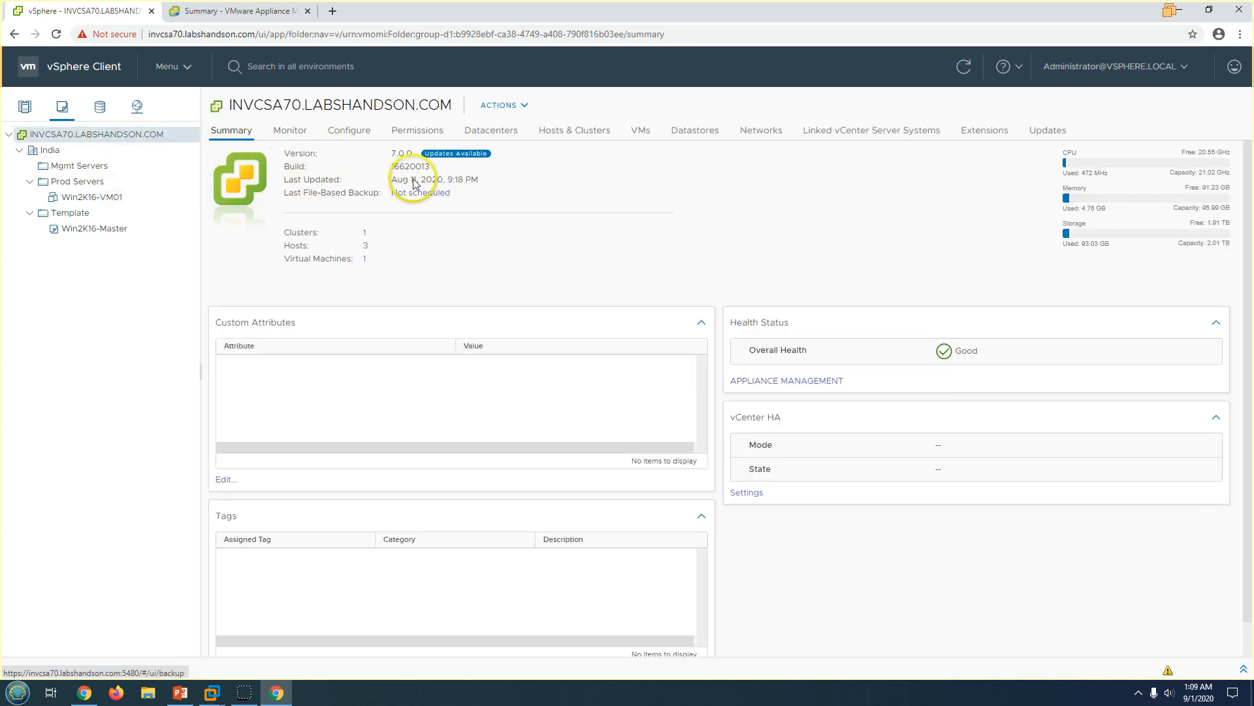
left_click(240, 9)
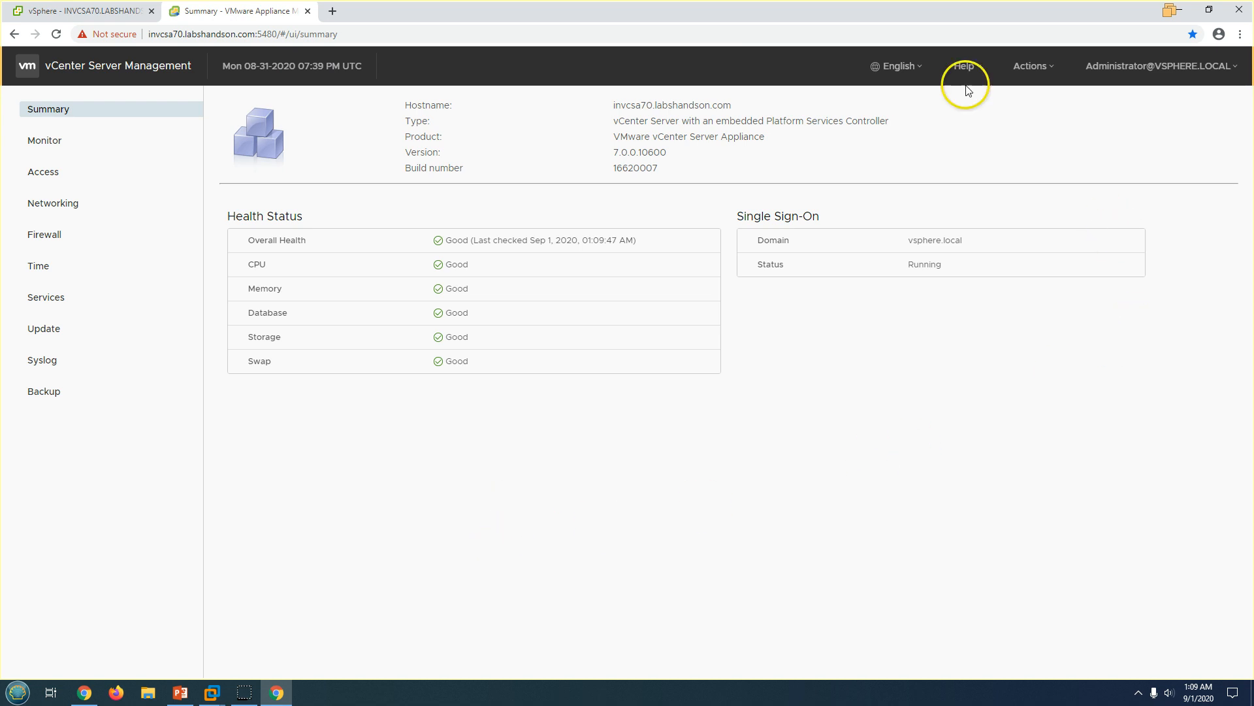
left_click(1161, 66)
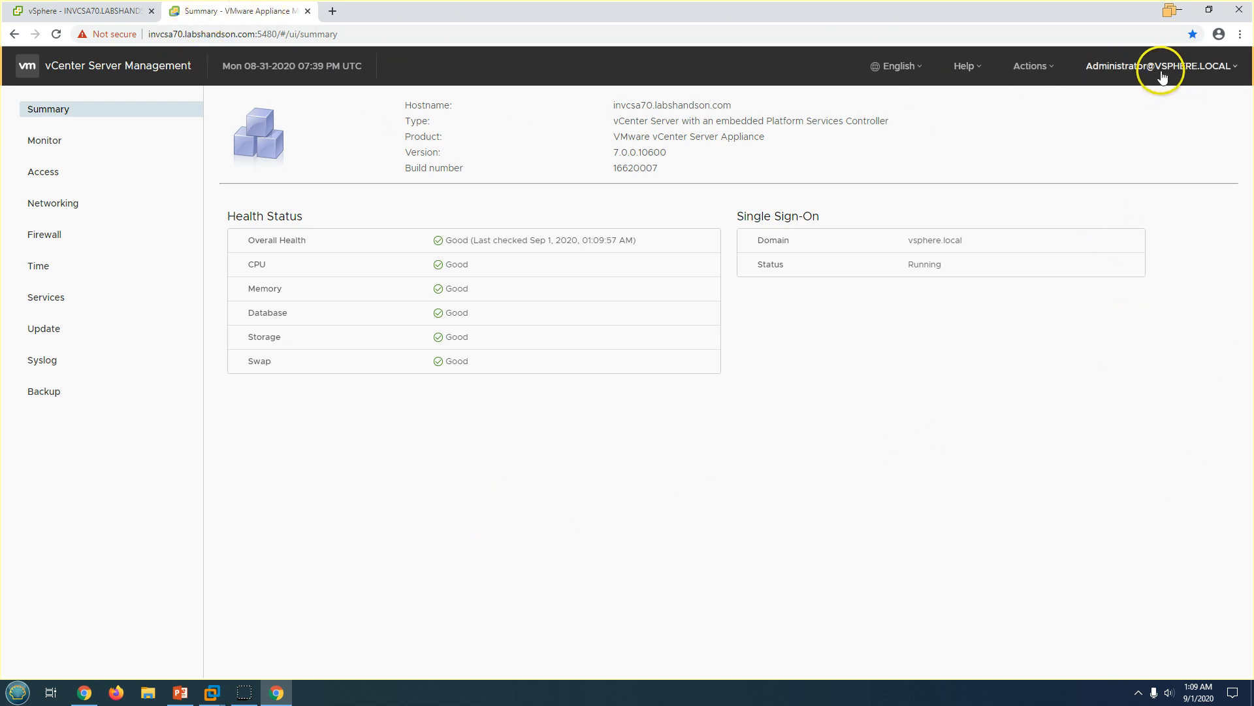
left_click(1142, 64)
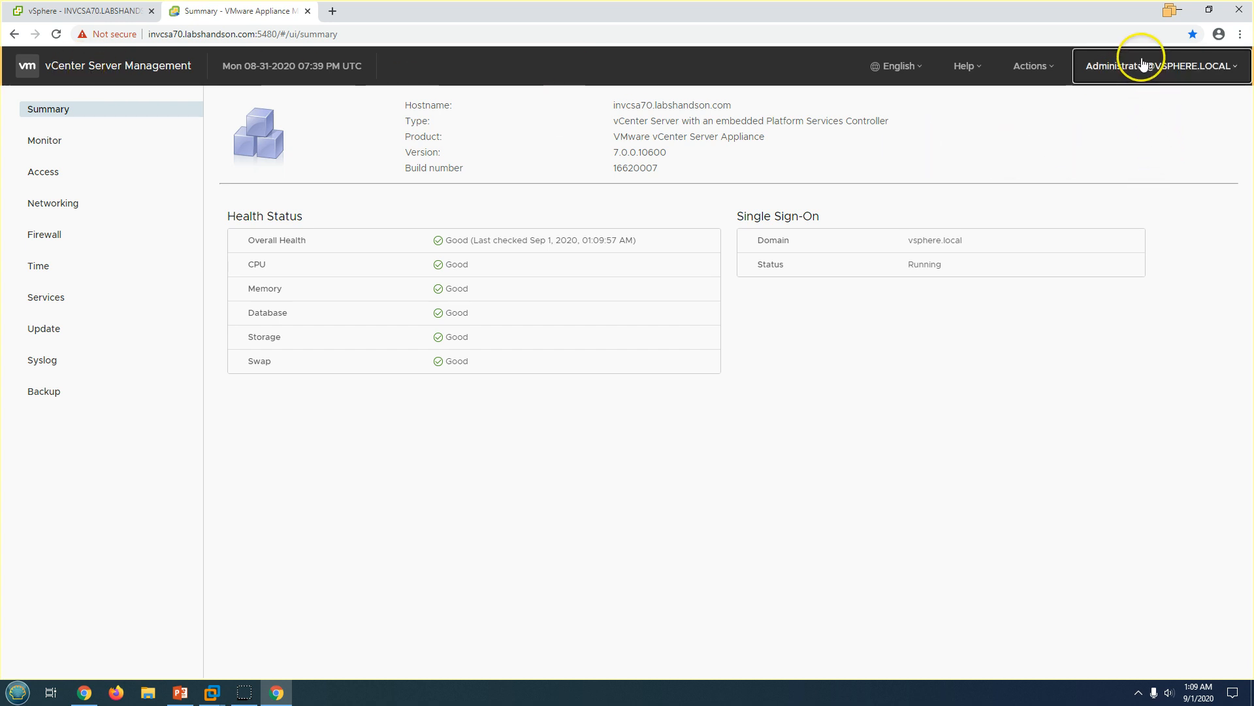
left_click(1182, 72)
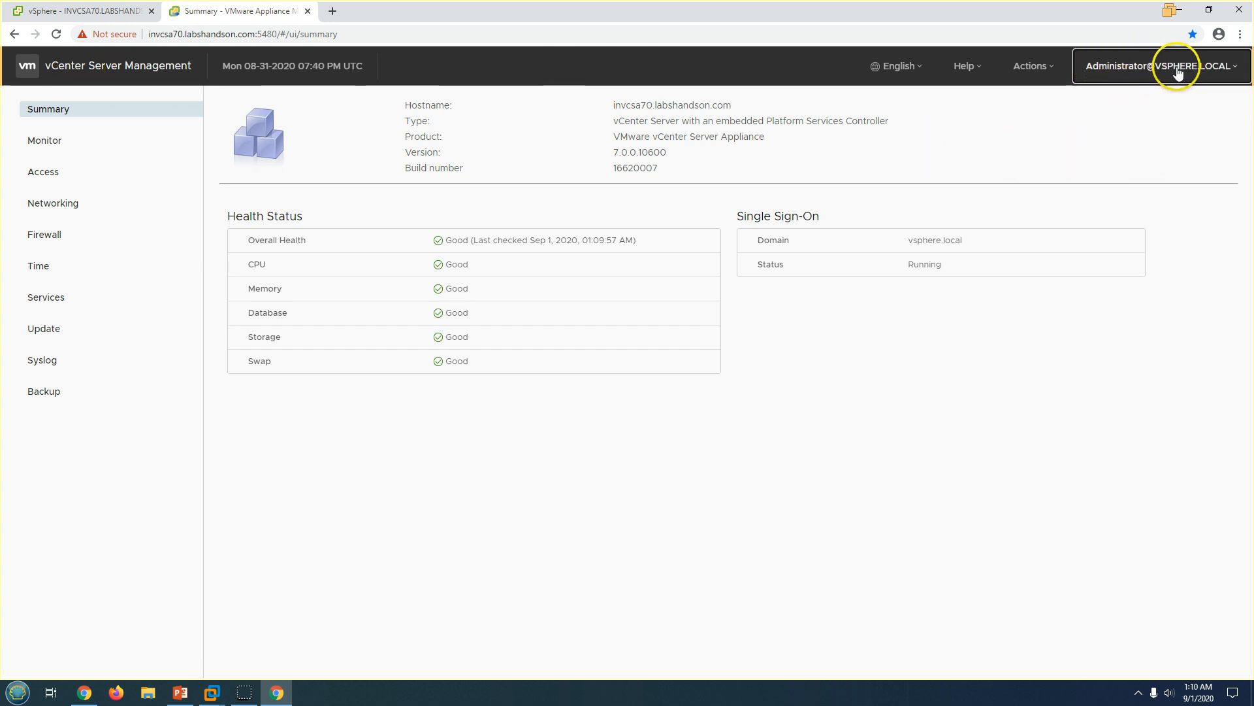
Open the appliance Backup page and expand, then collapse, the first completed backup's details.
left_click(64, 396)
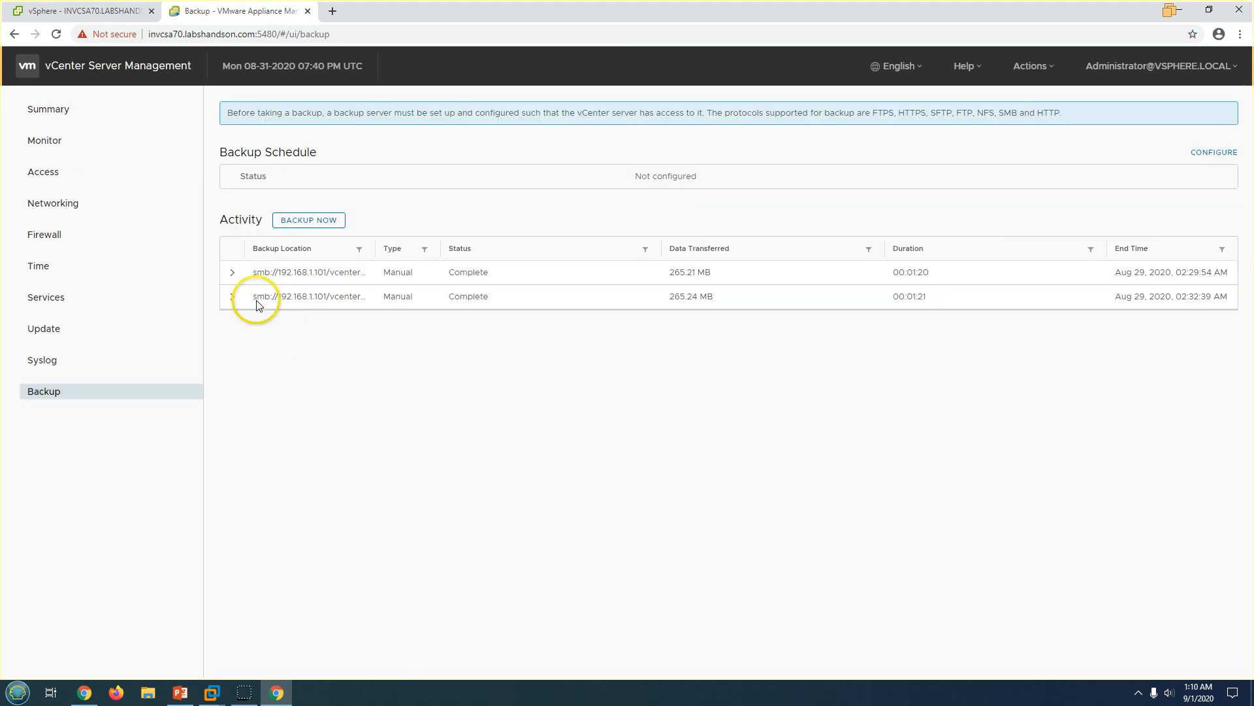
left_click(233, 274)
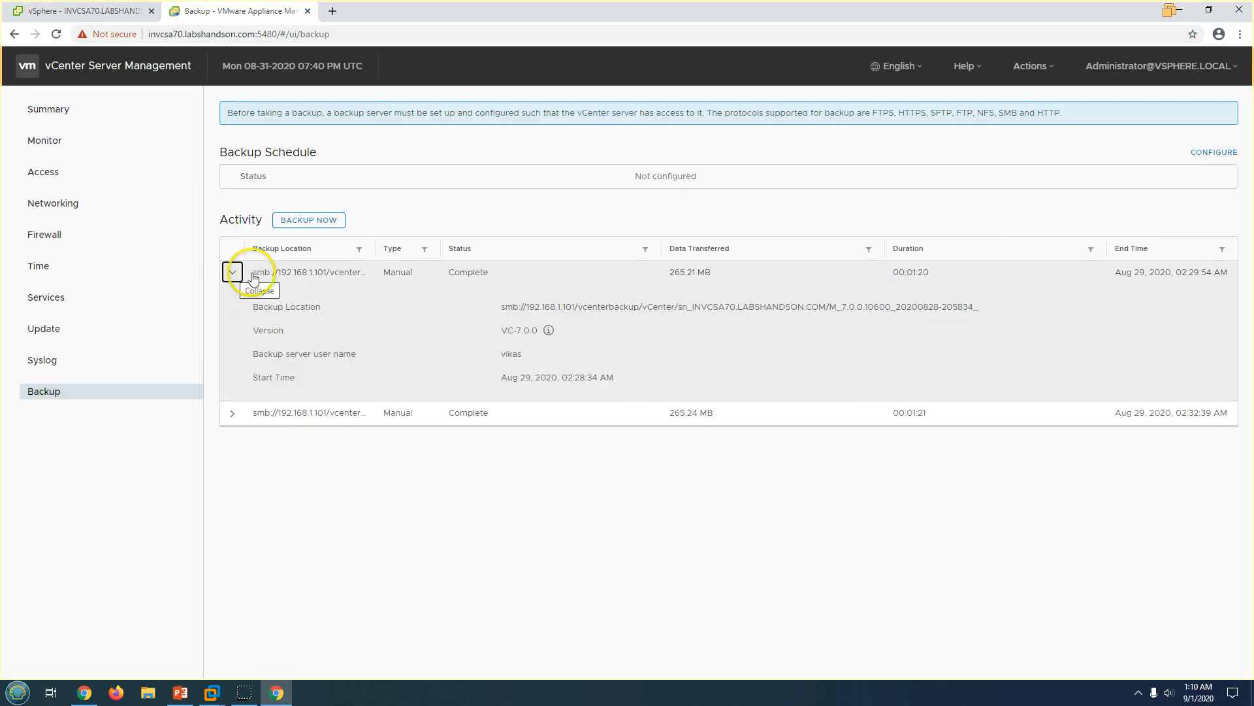
left_click(233, 274)
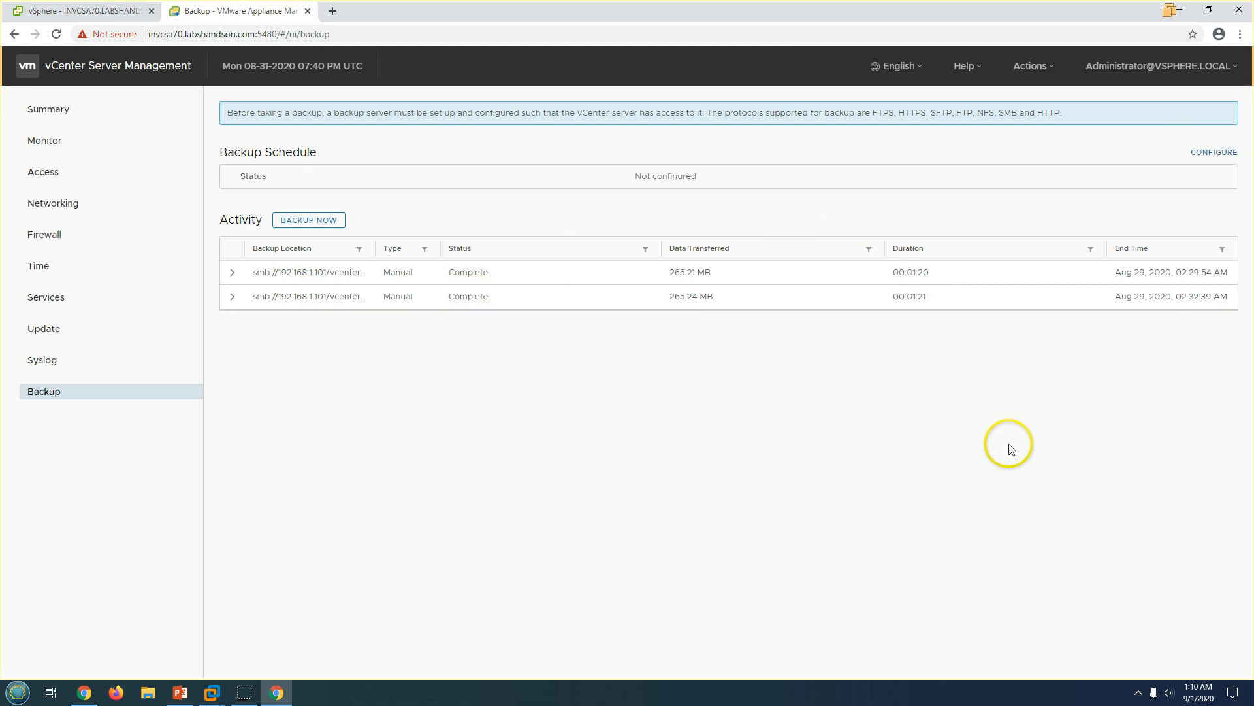
Start a backup schedule with location smb://192.168.1.101/vcenterbackup and copy the share name vcenterbackup.
left_click(1212, 157)
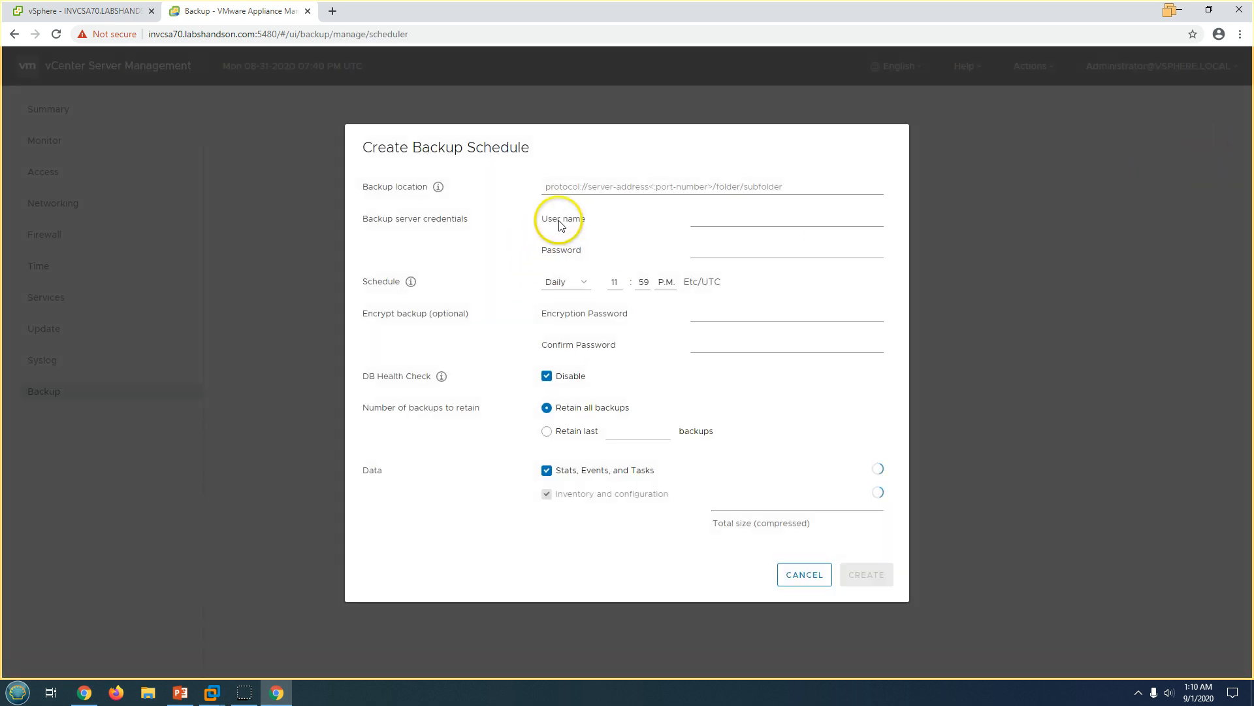
left_click(571, 187)
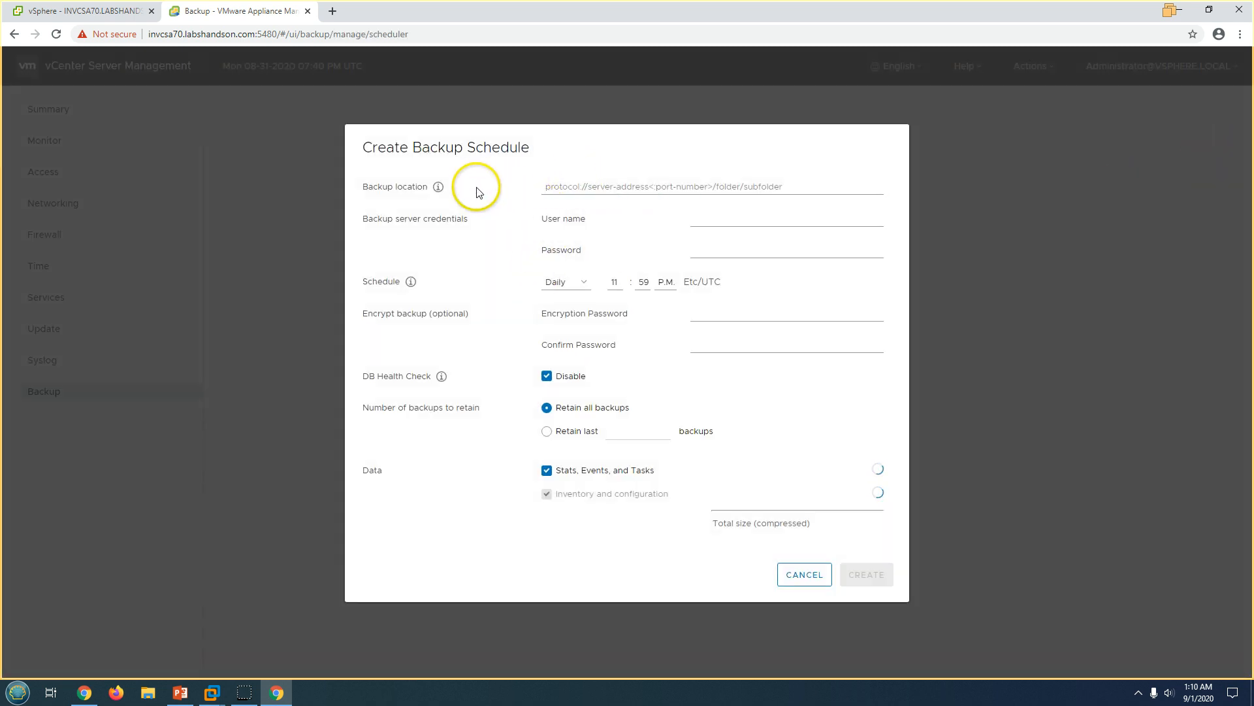
left_click(438, 187)
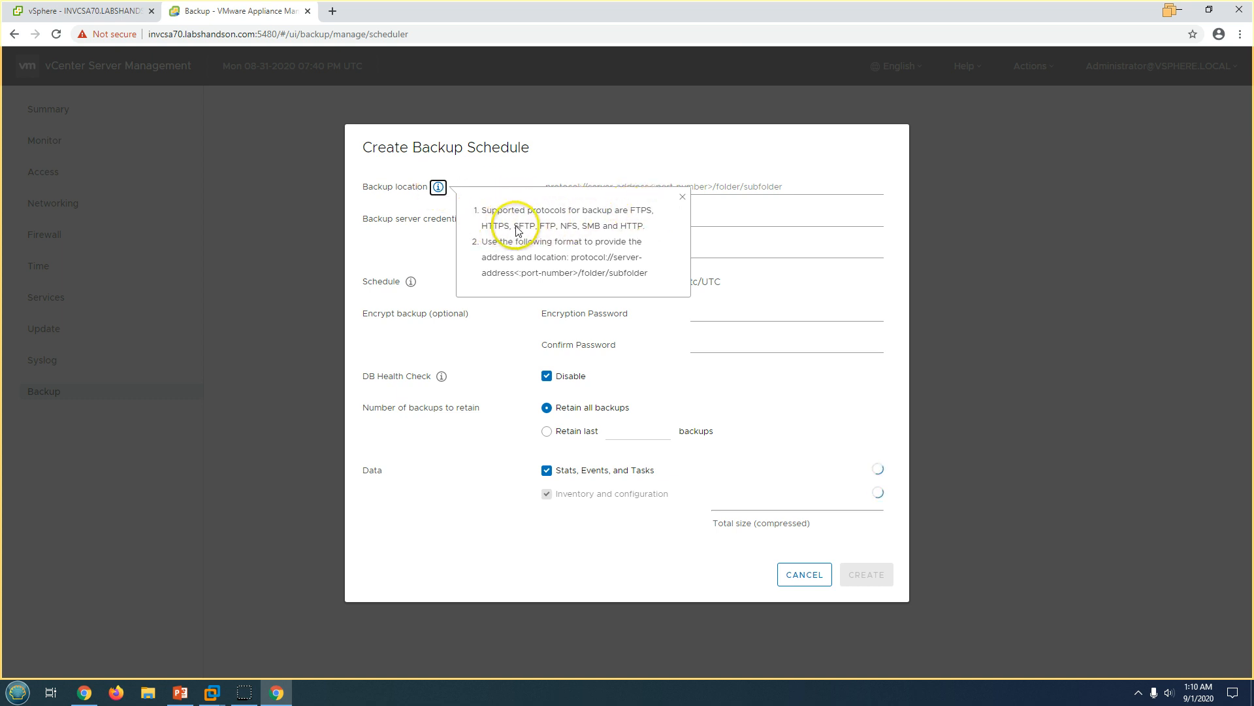
left_click(588, 167)
left_click(566, 185)
left_click(604, 210)
right_click(651, 186)
left_click(686, 285)
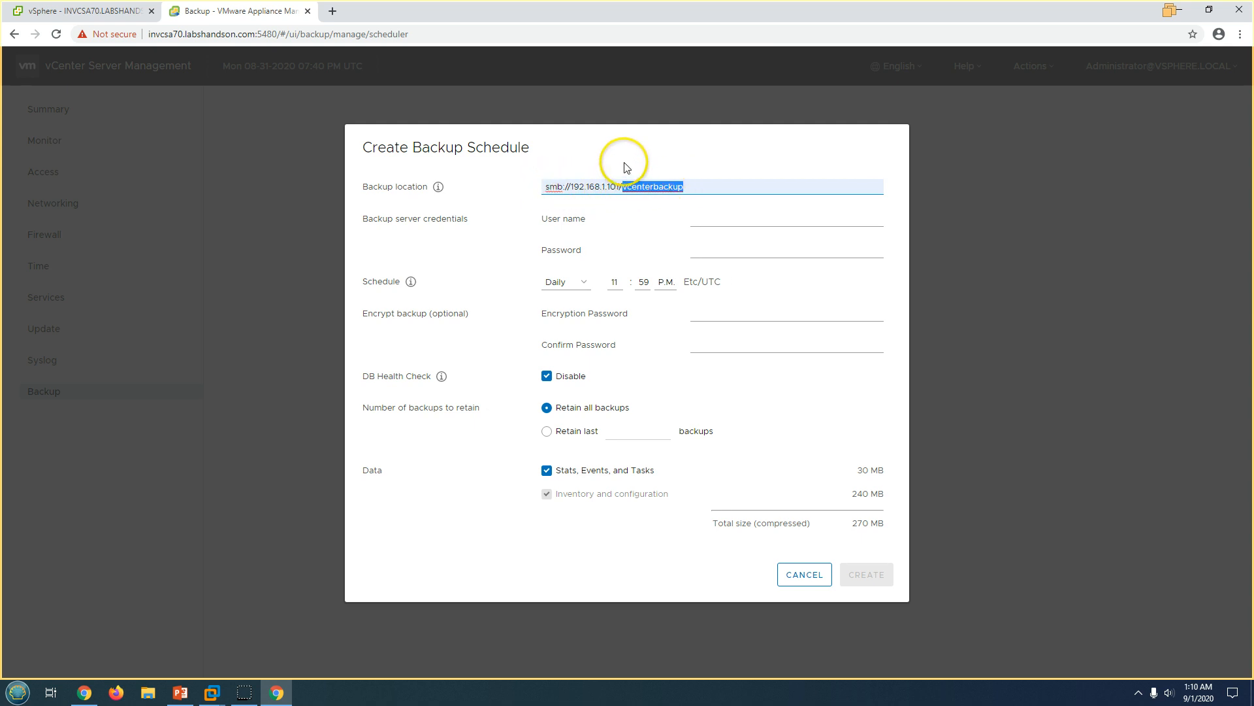
Create a new folder named vcenterbackup on the Windows server's C: drive.
mouse_move(212, 687)
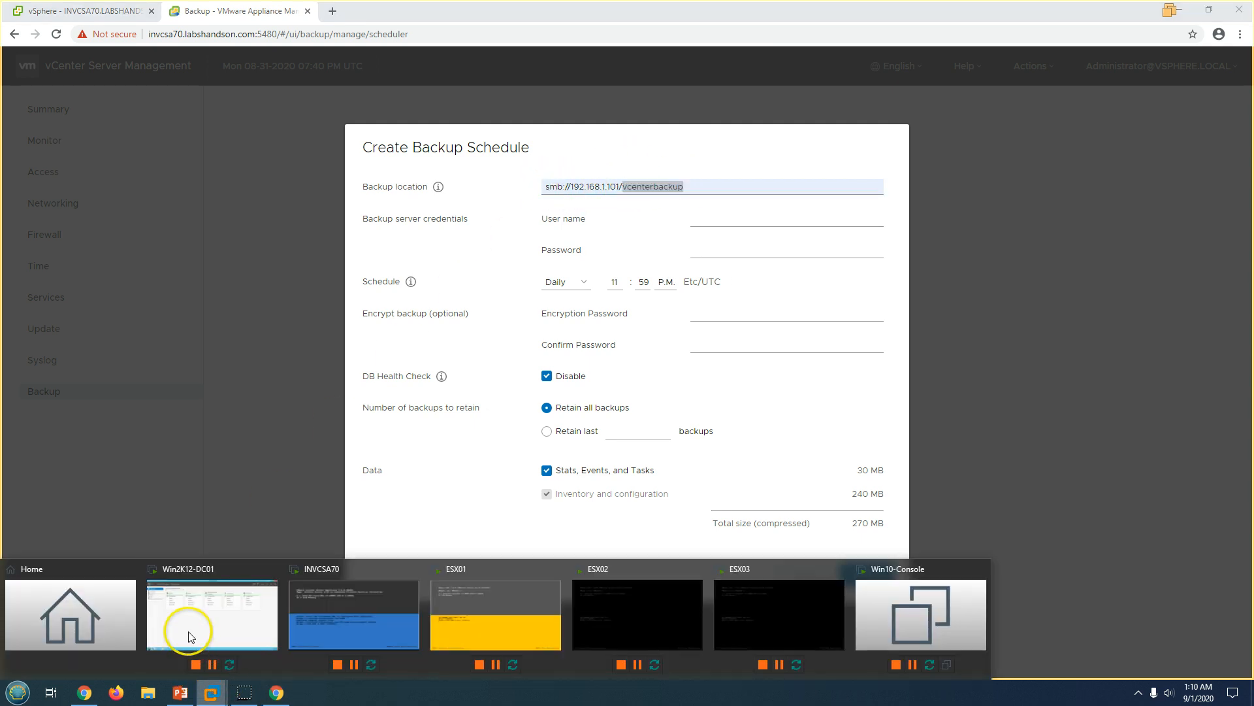
left_click(182, 637)
left_click(268, 653)
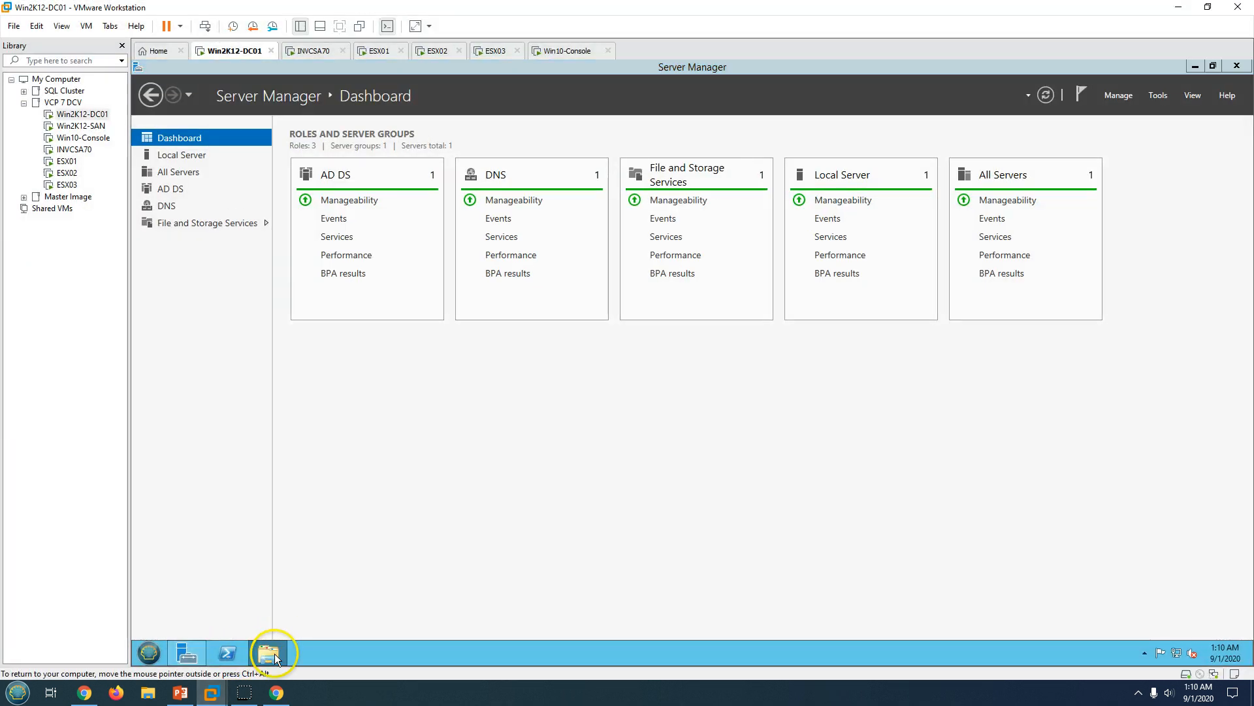
left_click(541, 371)
double_click(541, 371)
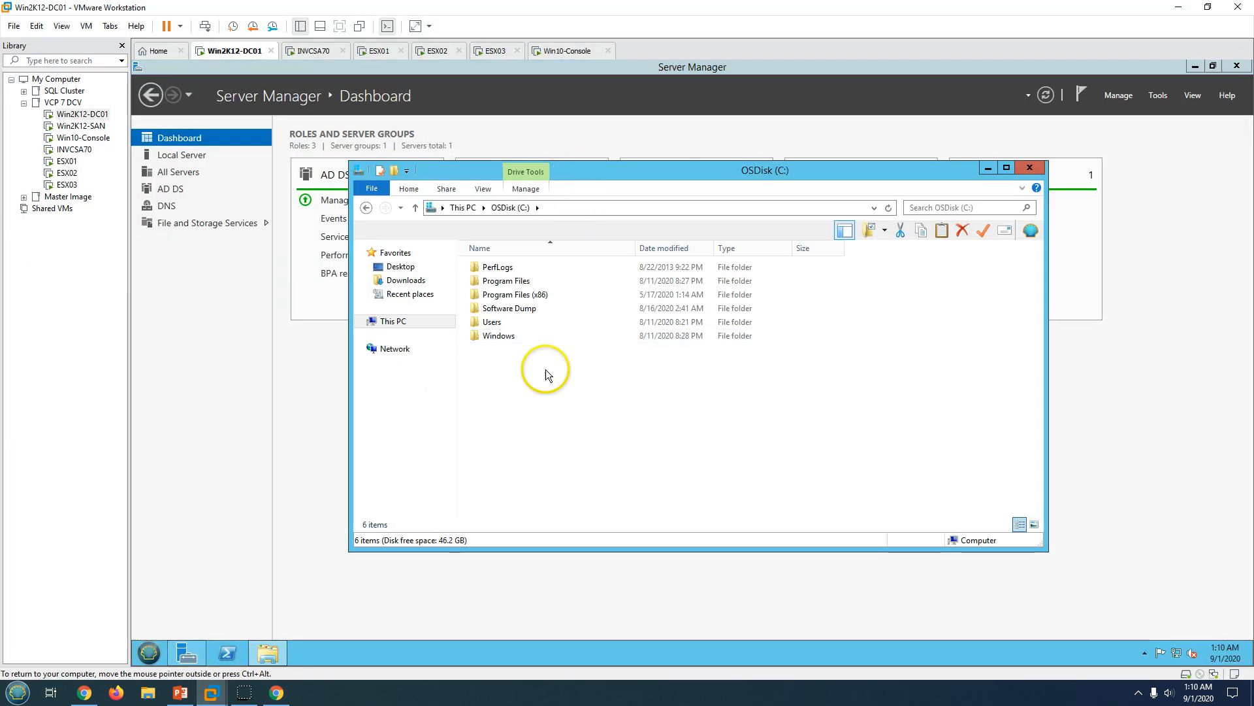
right_click(539, 403)
mouse_move(575, 519)
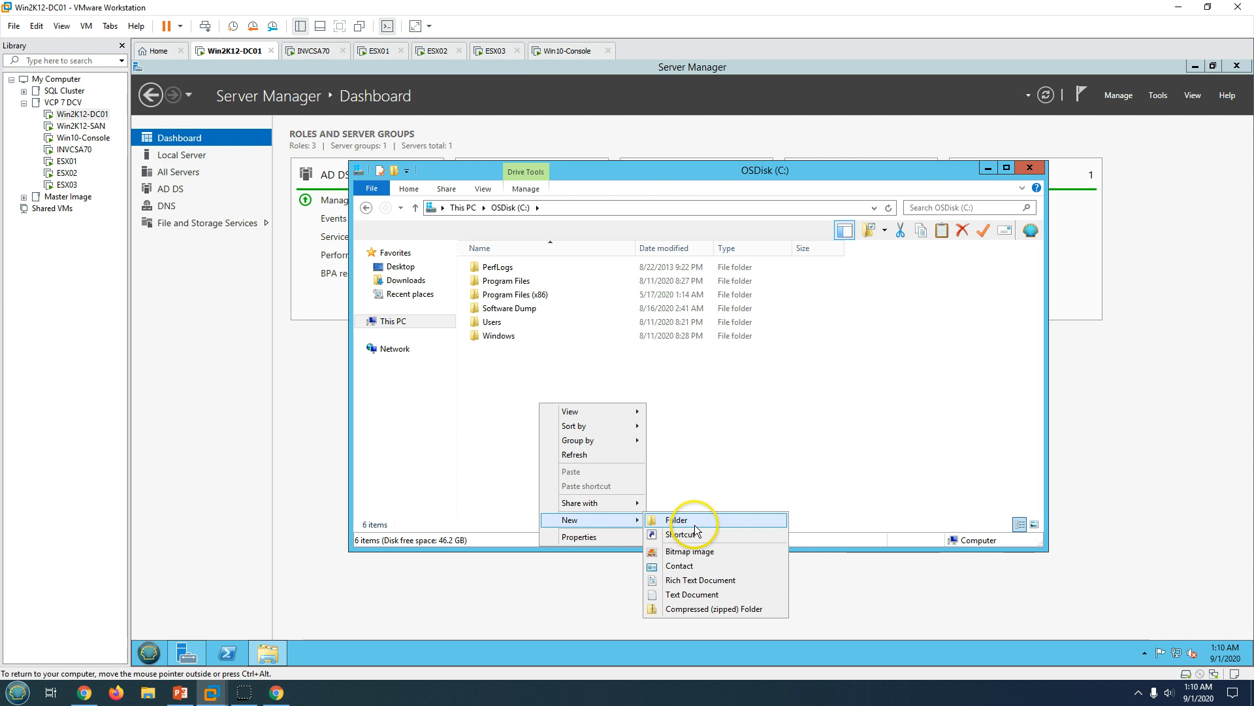
left_click(696, 522)
type("vcenterbackup")
key("Return")
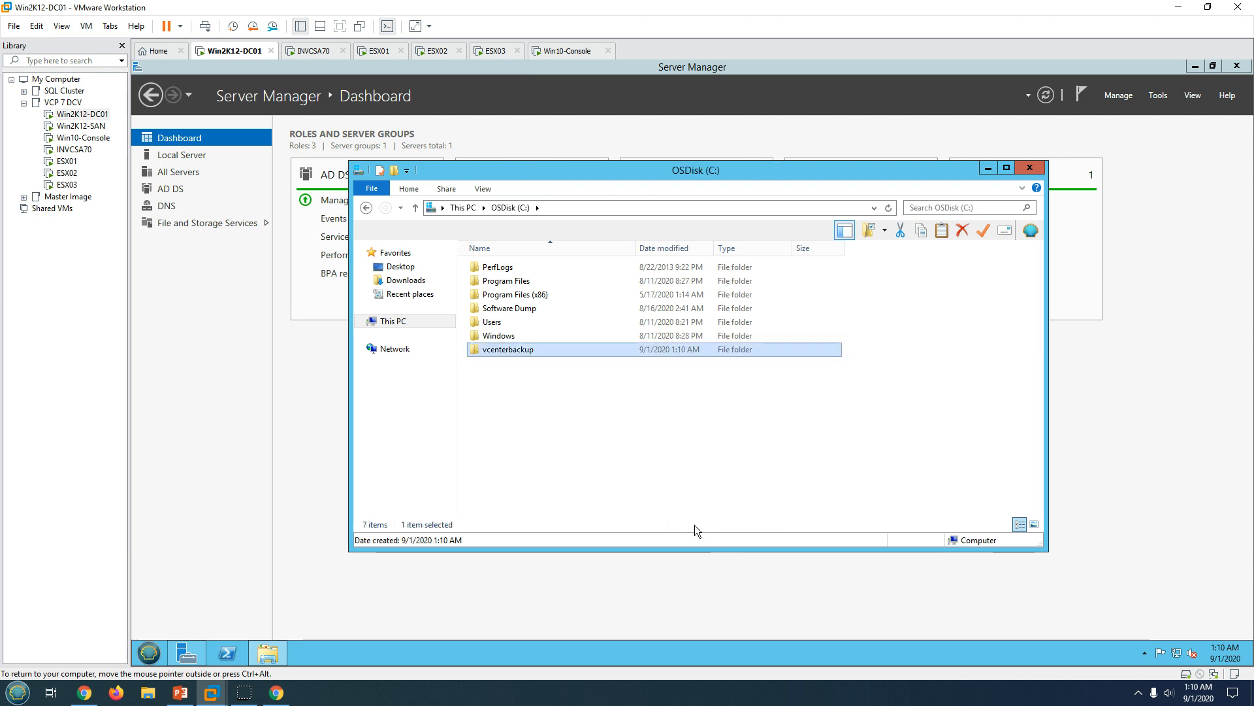
key("Return")
Share the vcenterbackup folder, granting Everyone Full Control in the share permissions.
right_click(665, 433)
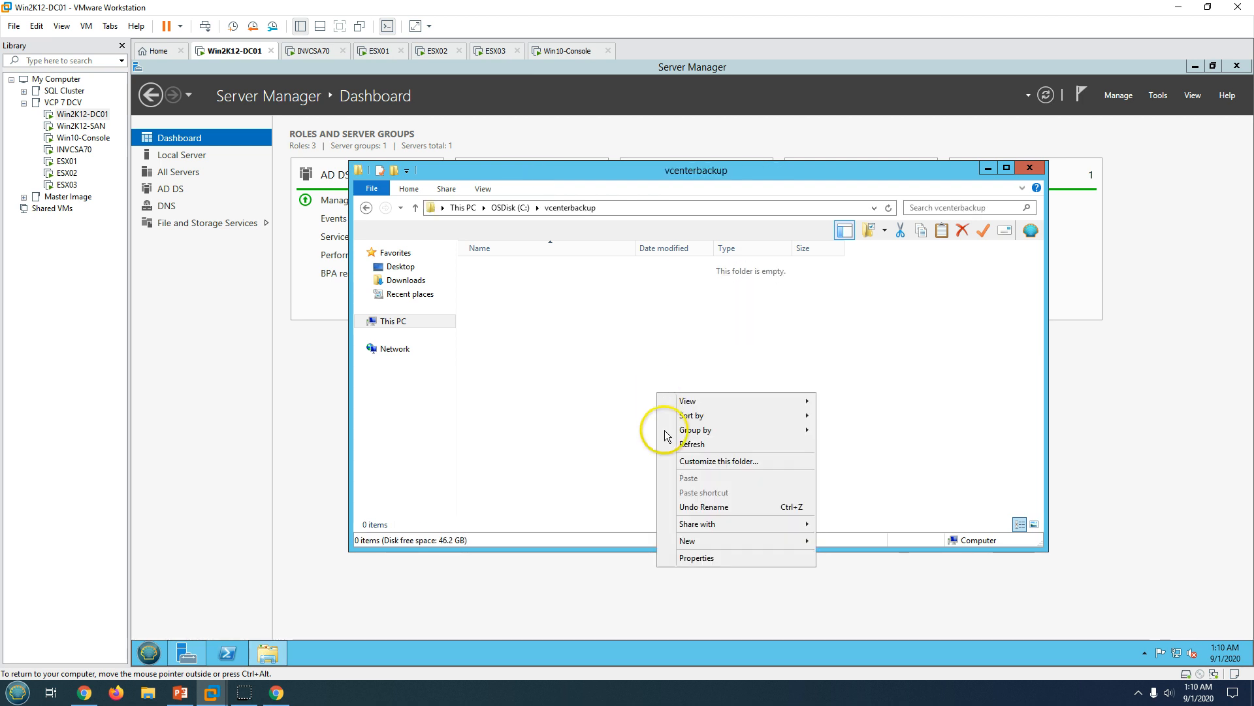
left_click(699, 557)
left_click(412, 255)
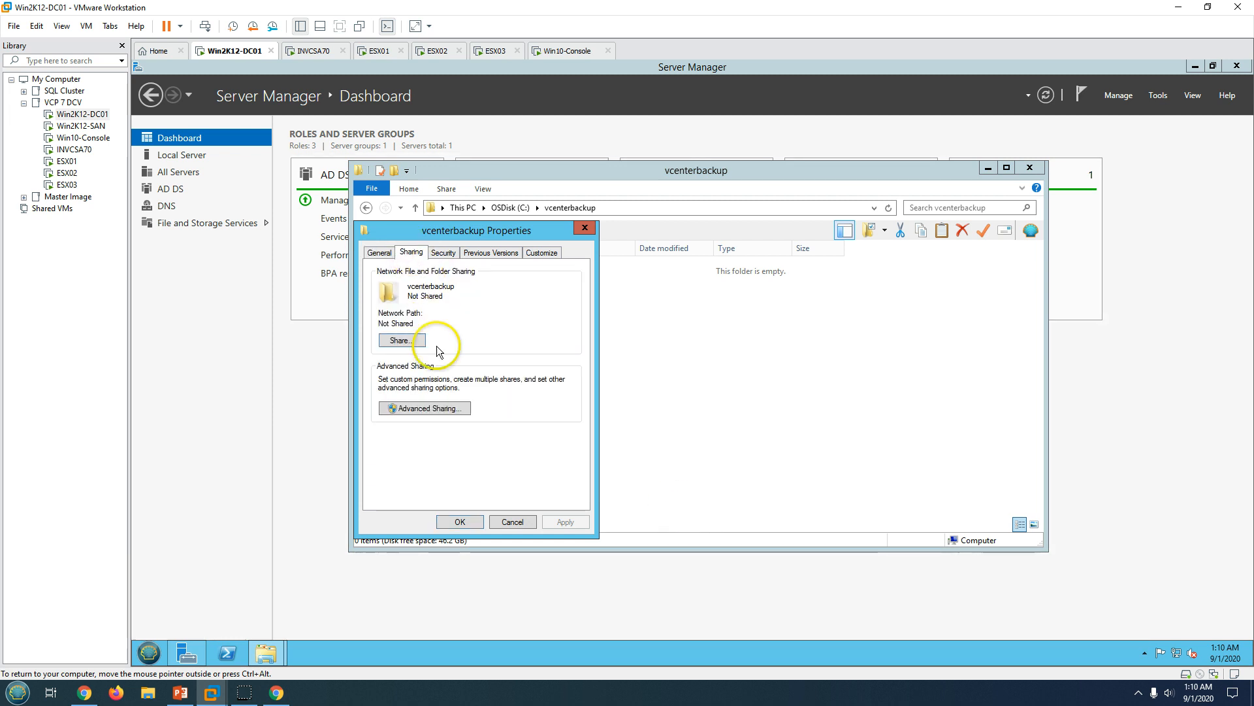
left_click(437, 409)
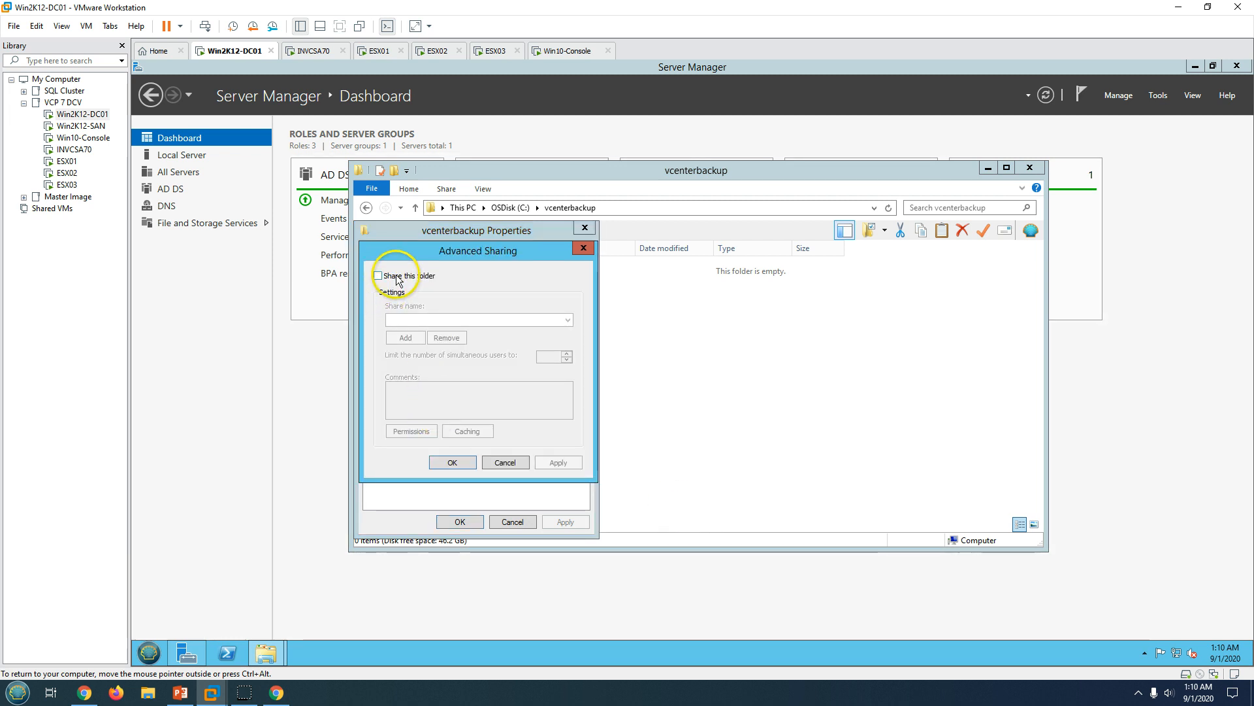
left_click(378, 275)
left_click(412, 432)
left_click(530, 419)
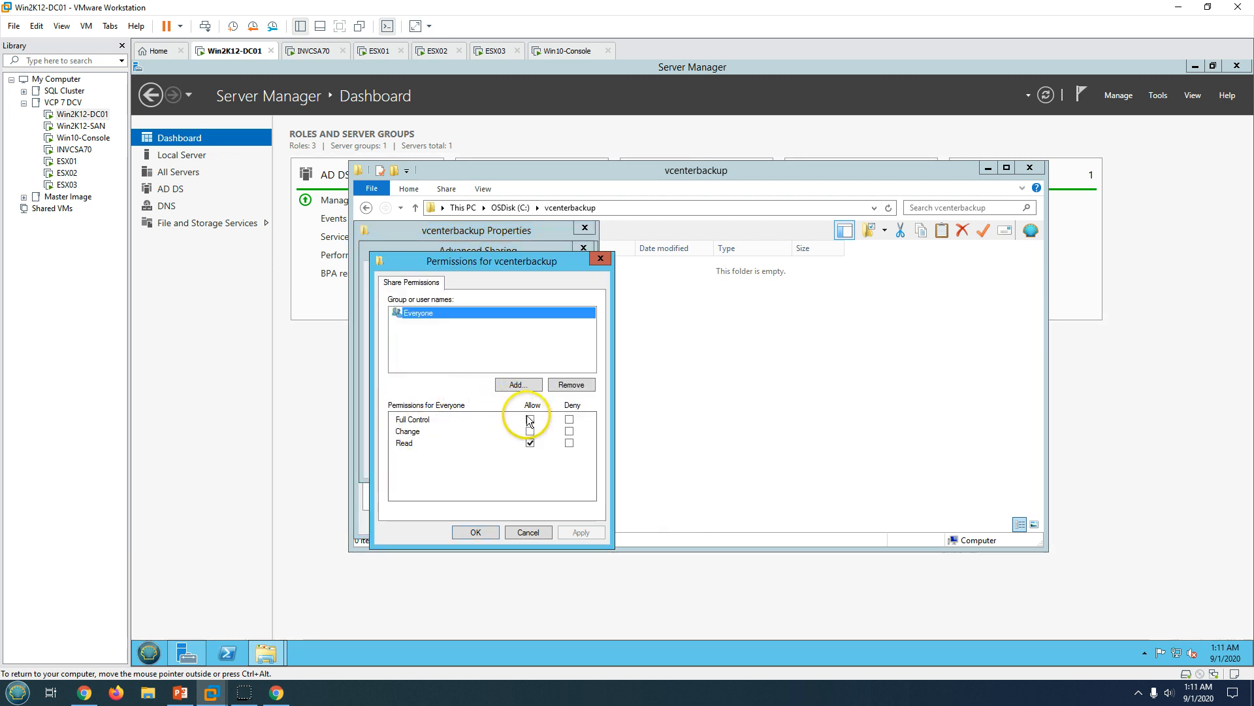
left_click(579, 530)
left_click(474, 532)
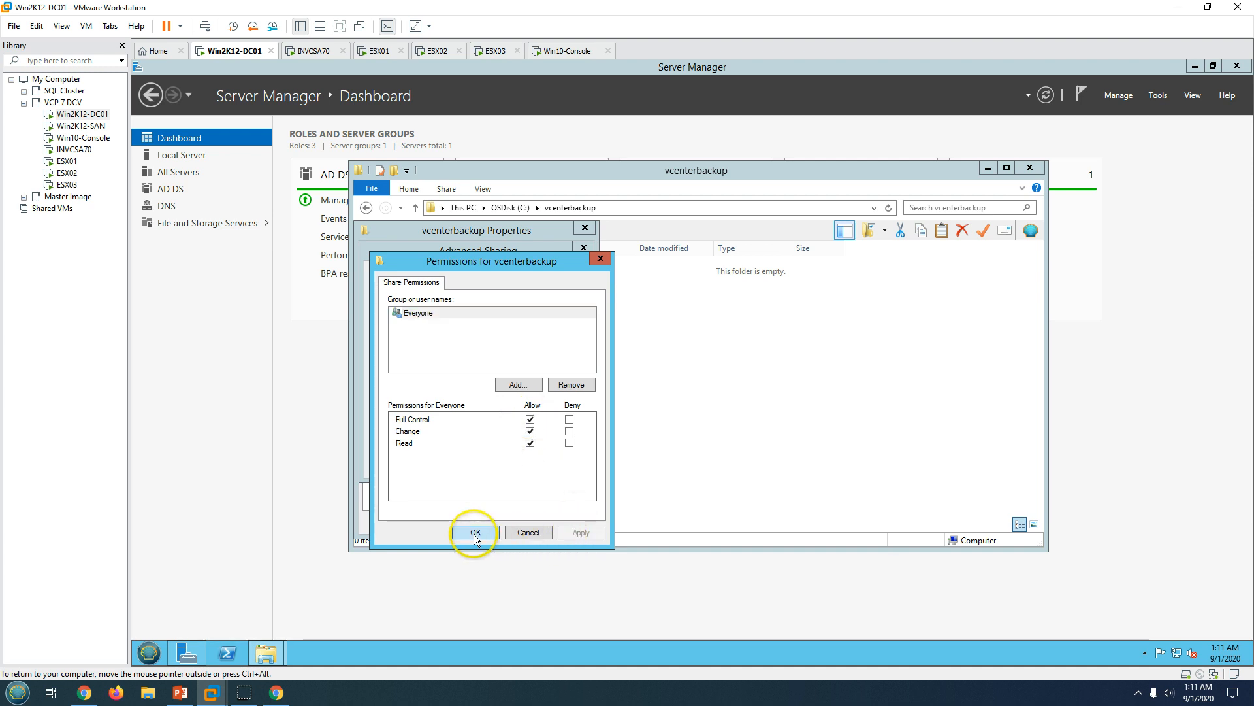
left_click(560, 463)
left_click(457, 462)
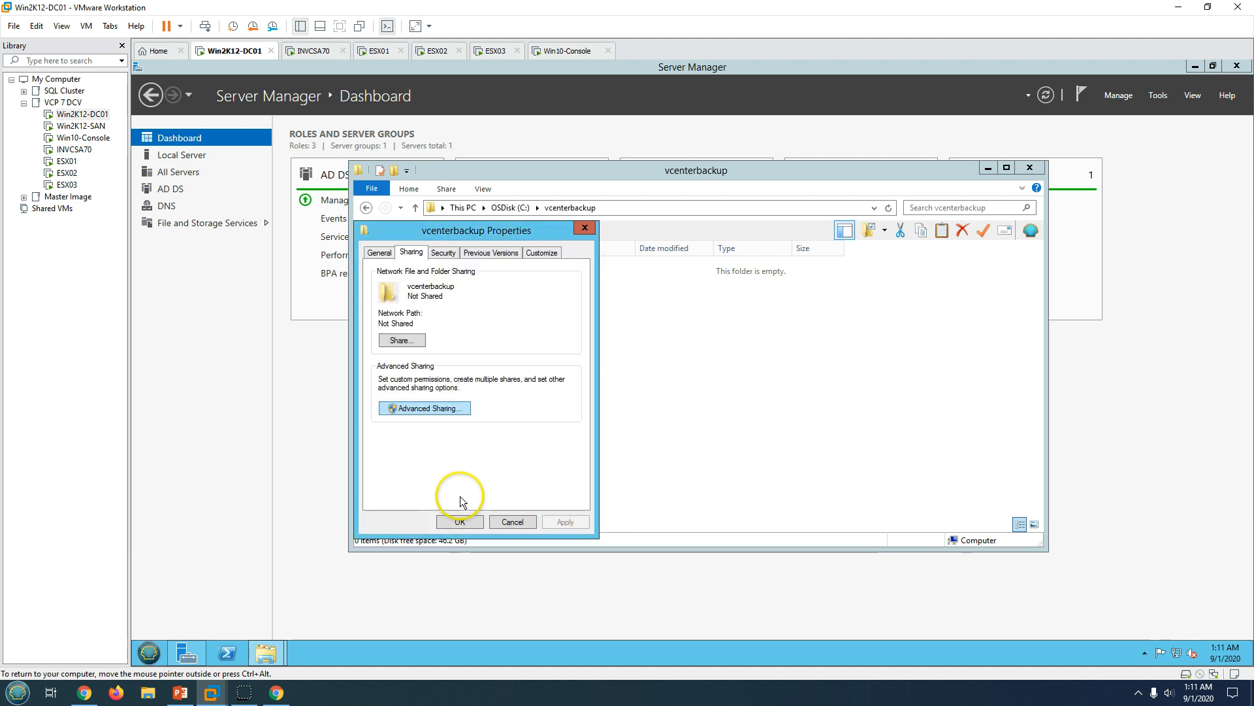
left_click(460, 521)
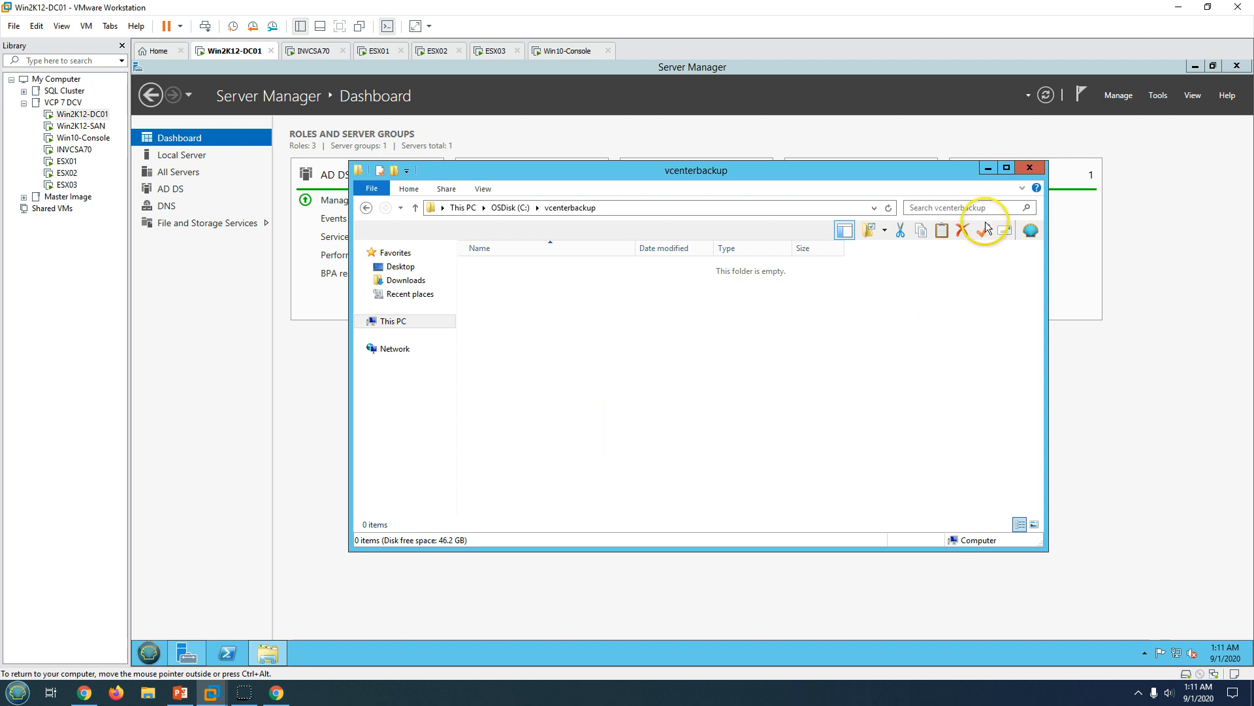
left_click(277, 693)
Fill in the backup server user name and password for the SMB share.
left_click(716, 217)
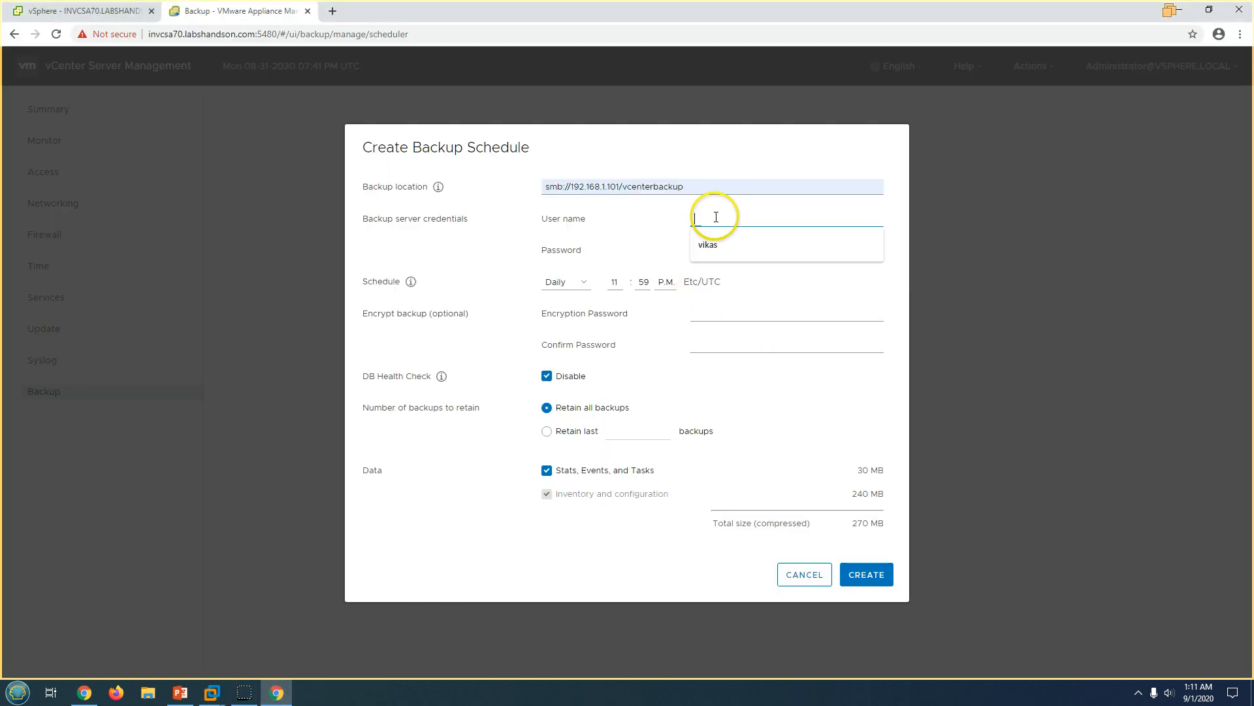
left_click(720, 243)
left_click(718, 249)
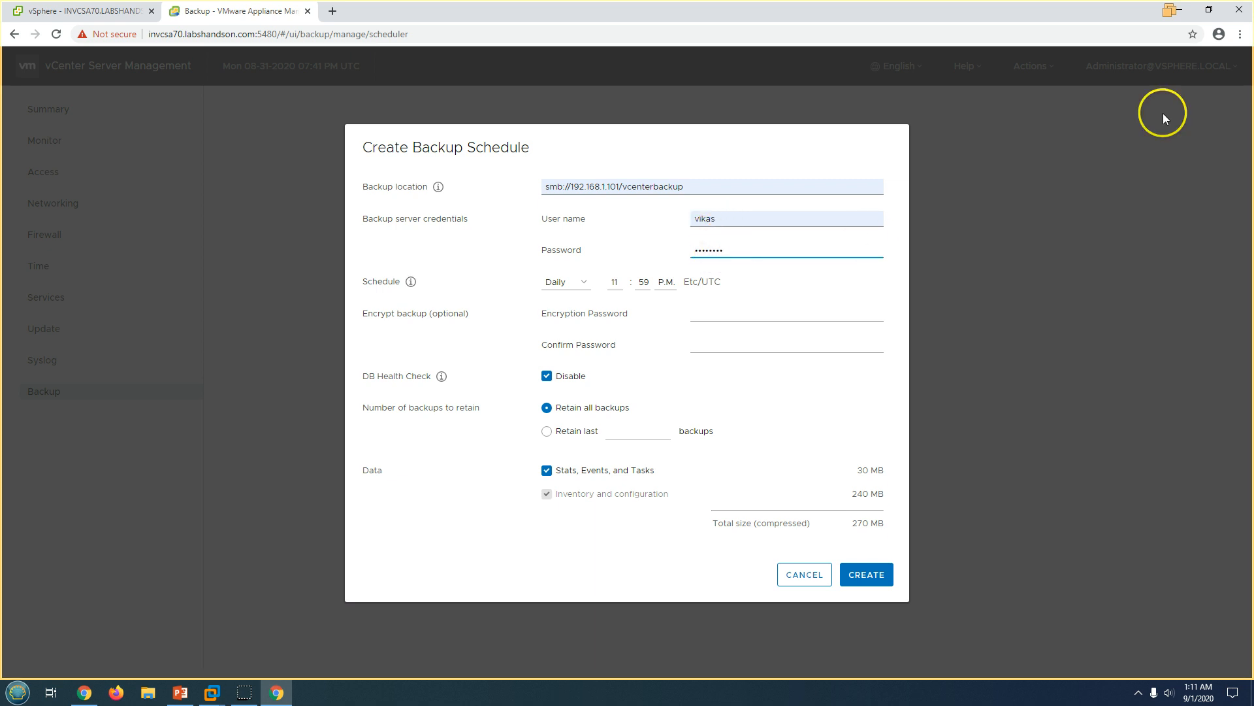
Schedule the backup to run daily at 09:00 P.M.
left_click(563, 282)
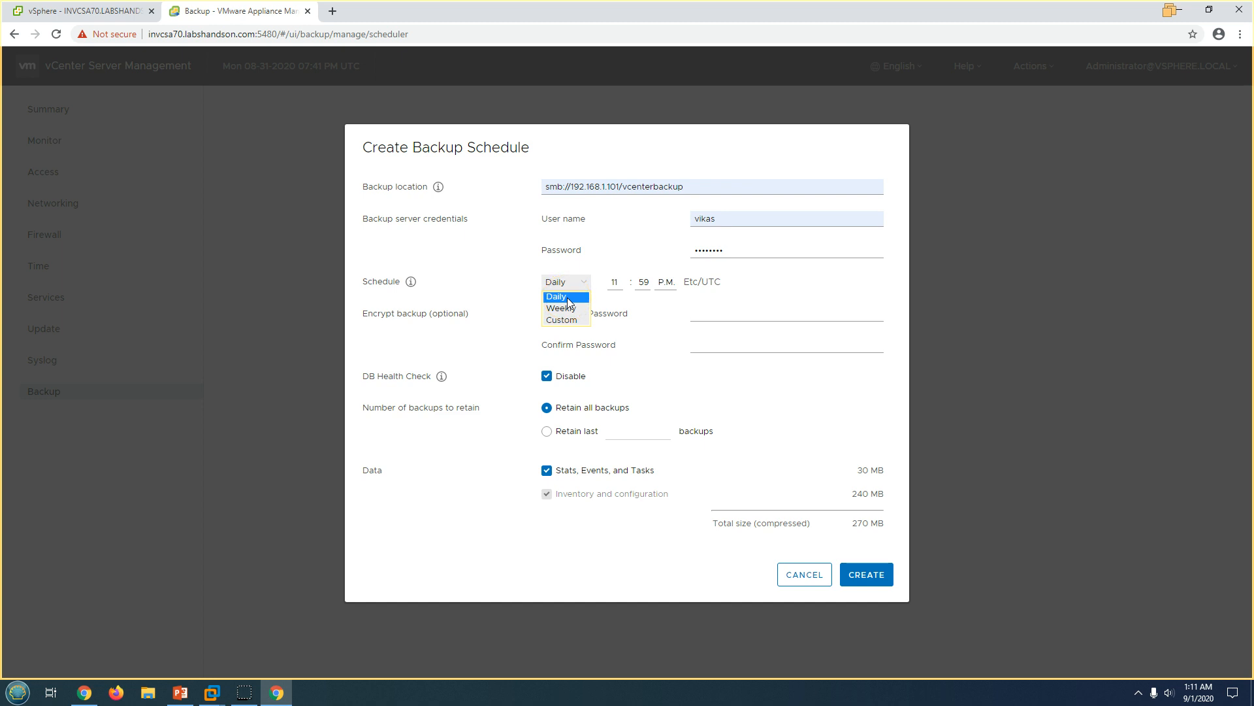
left_click(565, 297)
left_click(614, 282)
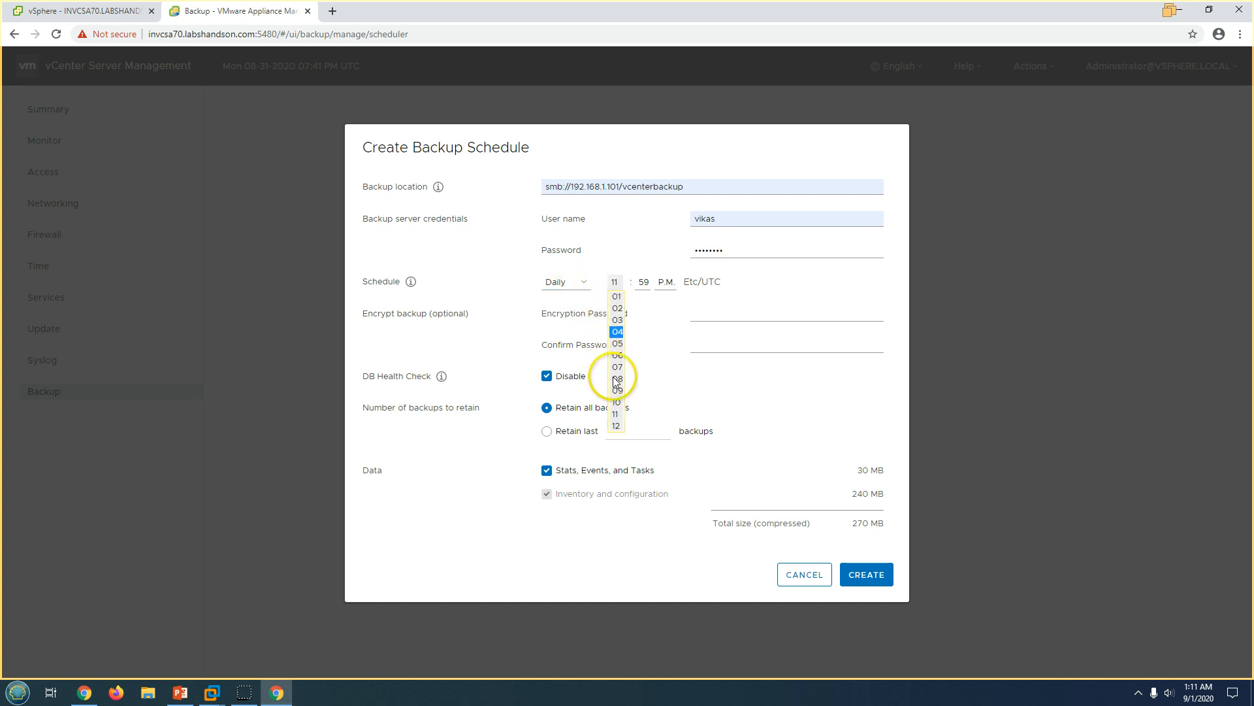
left_click(618, 390)
left_click(643, 281)
scroll(660, 405, "up", 6)
left_click(650, 297)
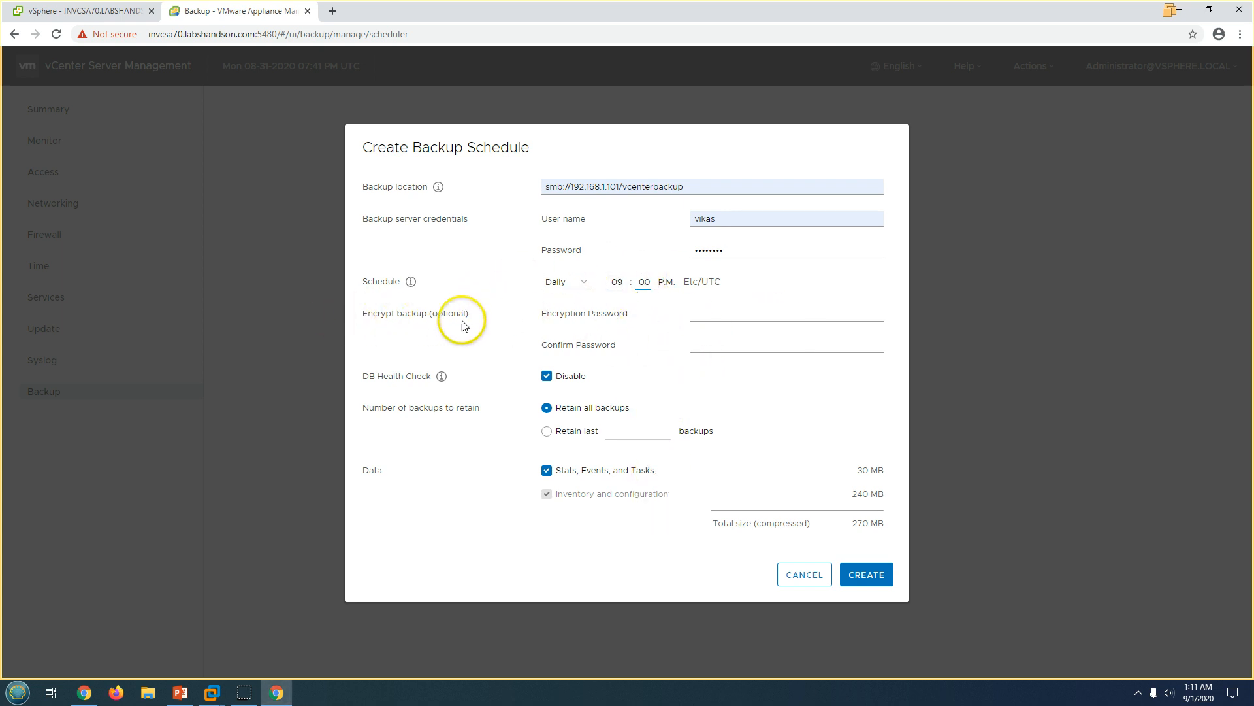
Enter and confirm the backup encryption password.
left_click(712, 317)
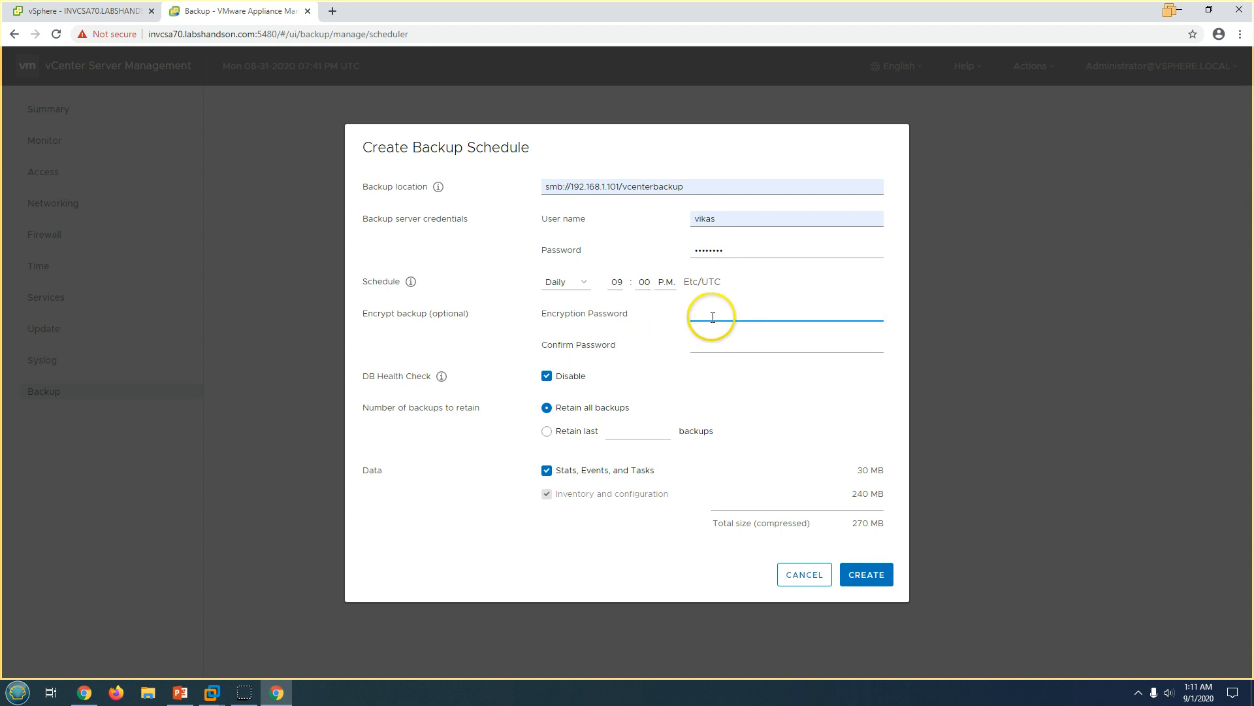
type("VM")
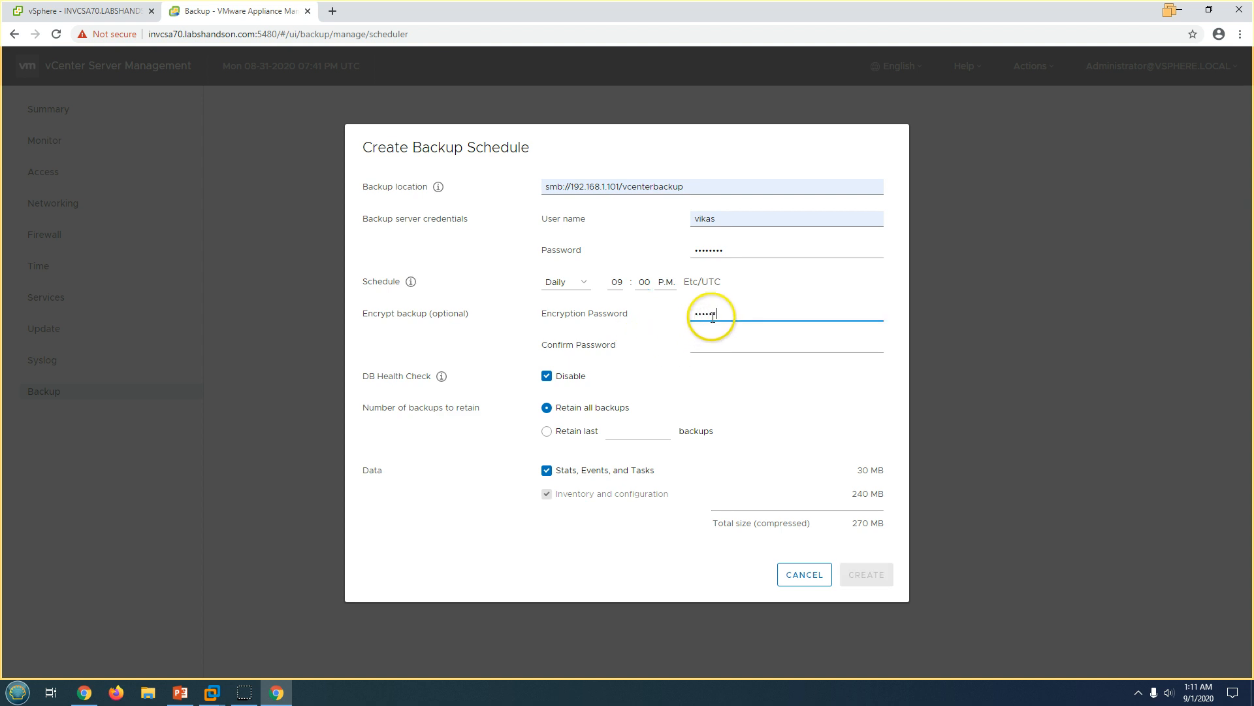
key("Tab")
type("V")
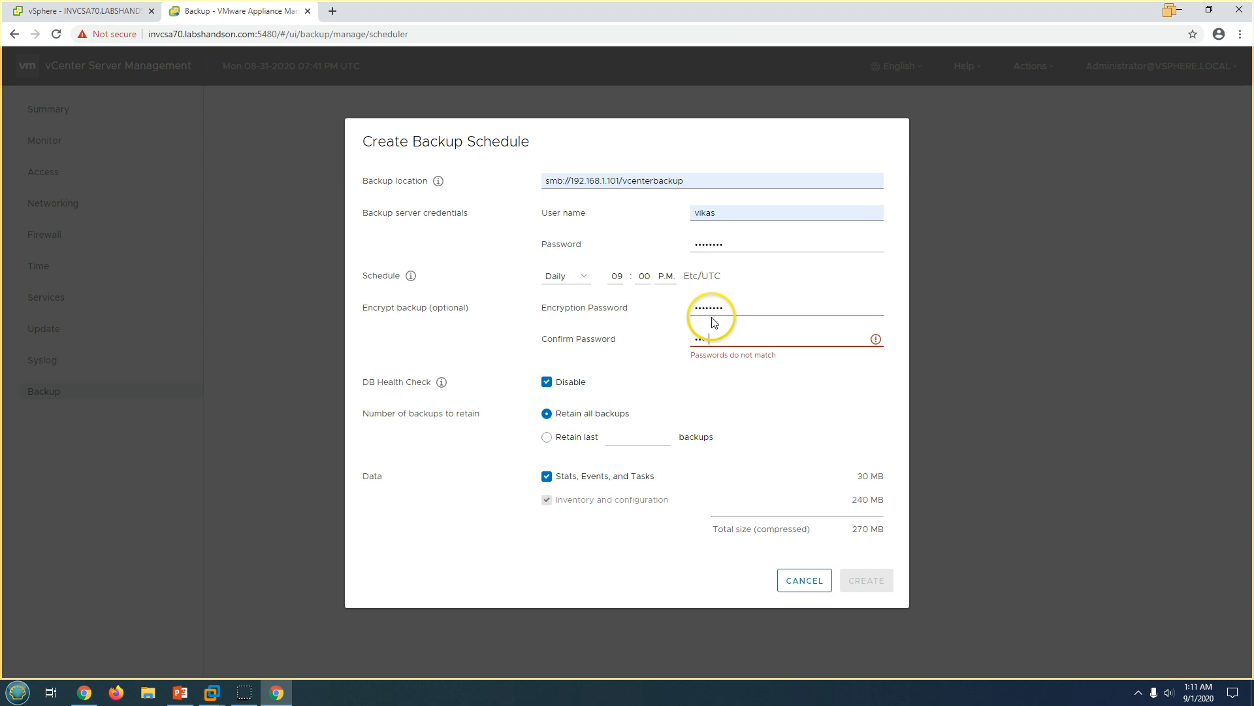
type("Mware1!")
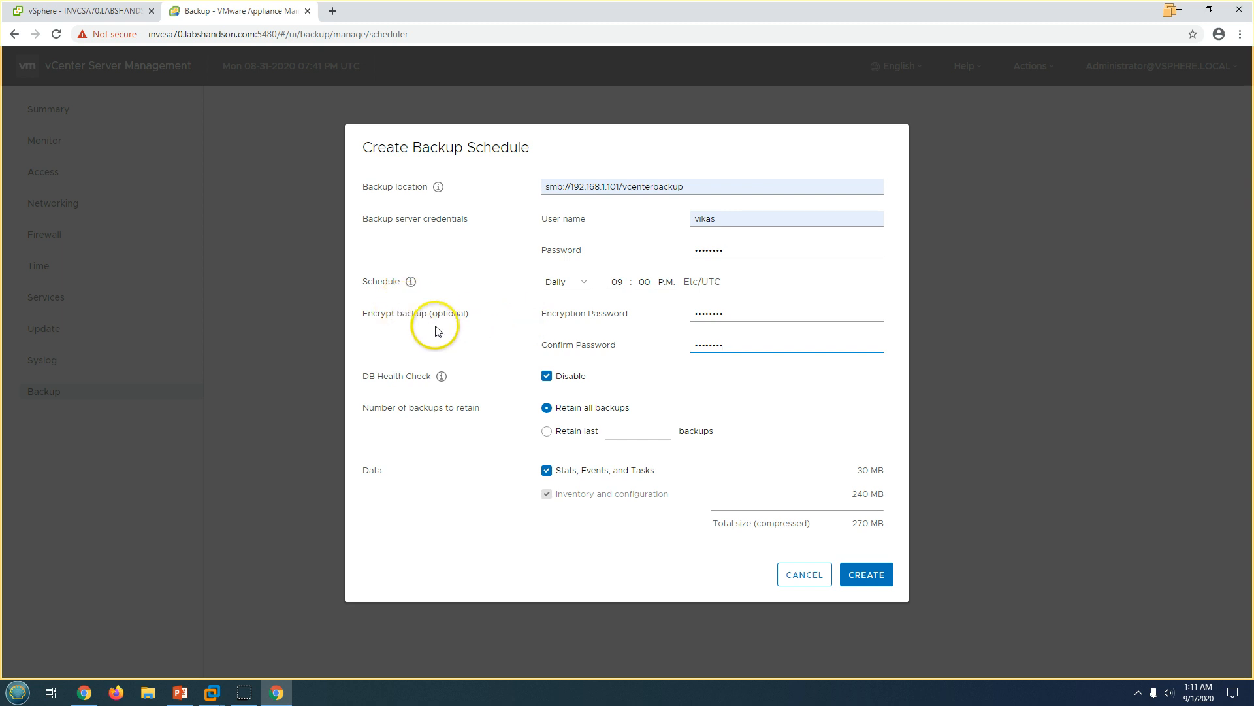
Retain the last 15 backups, include Stats, Events, and Tasks, and create the schedule.
left_click(438, 518)
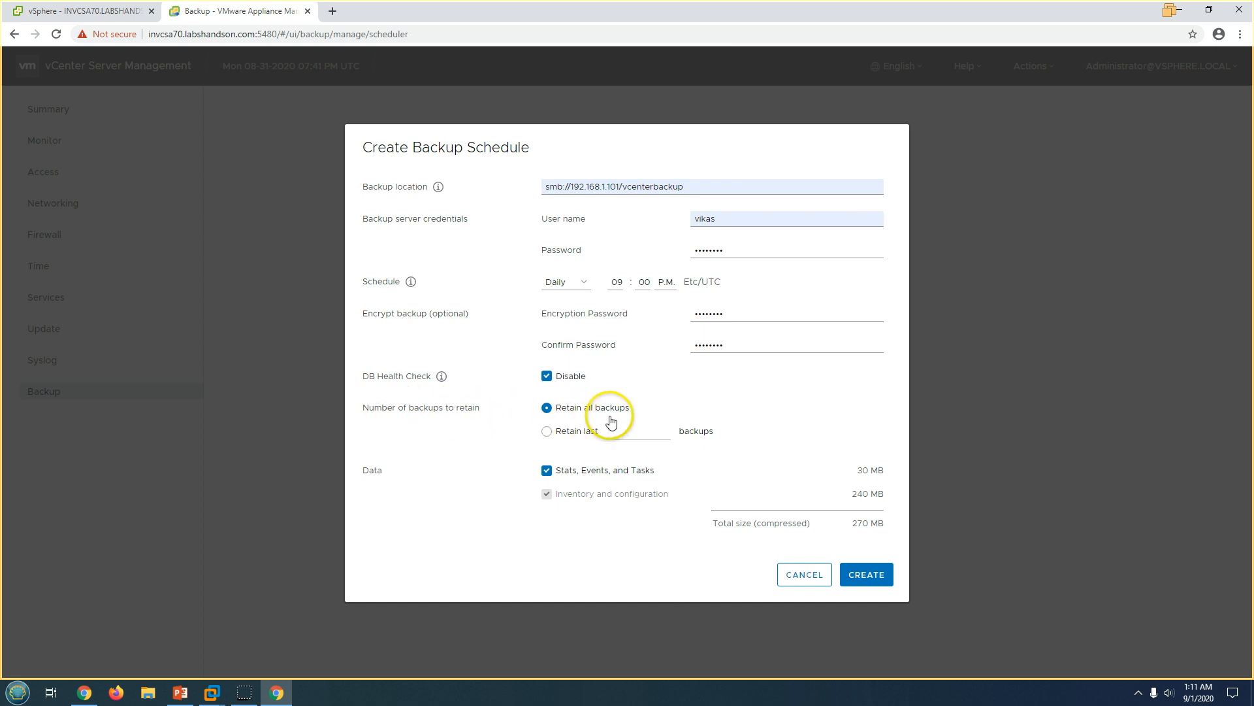
left_click(577, 431)
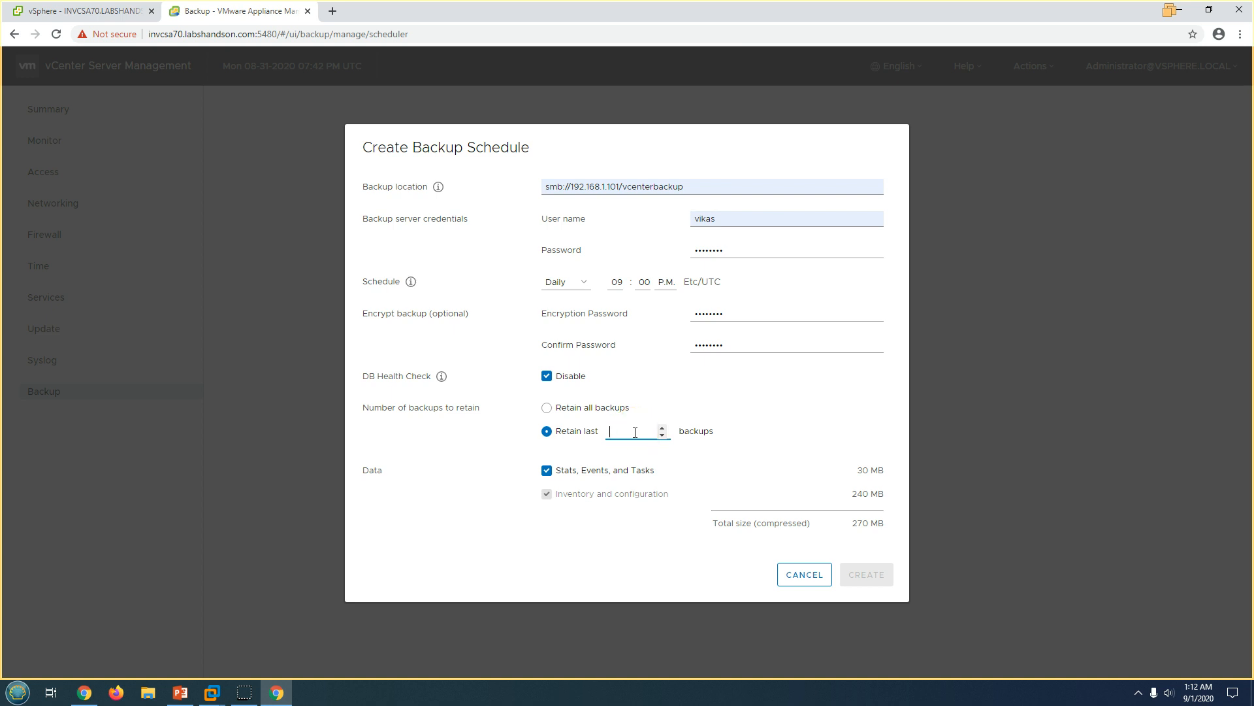
type("15")
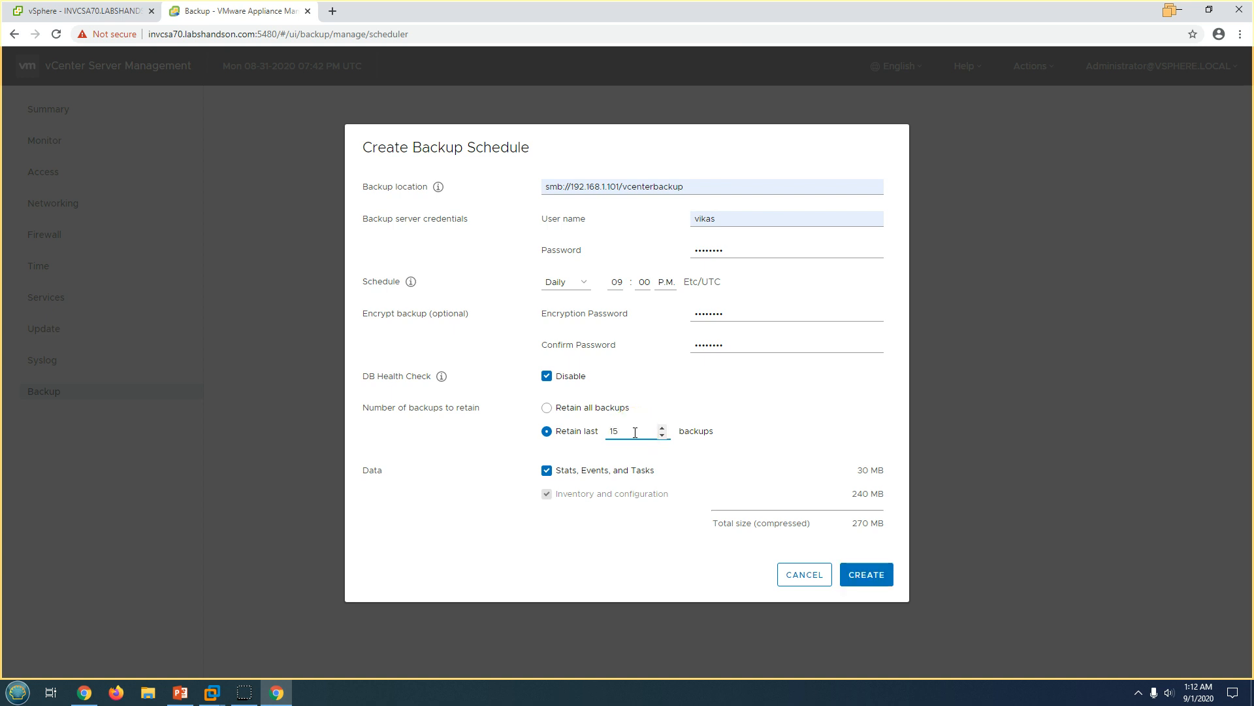
left_click(637, 551)
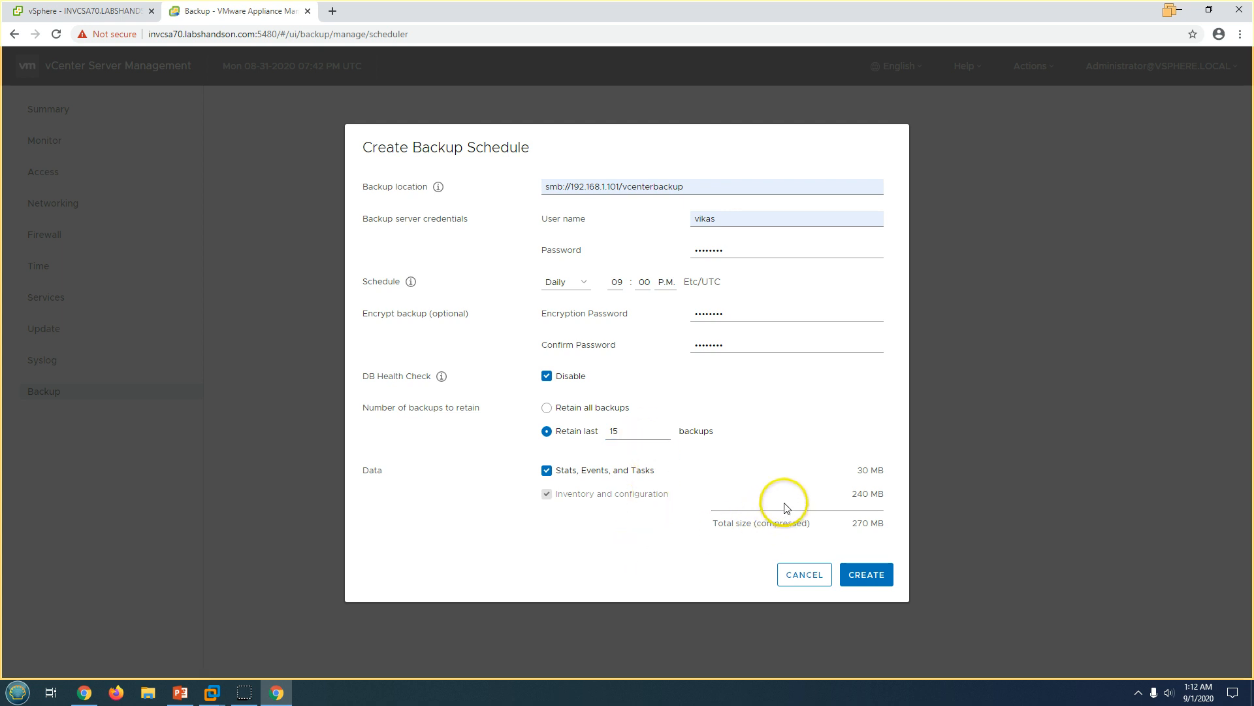
left_click(562, 471)
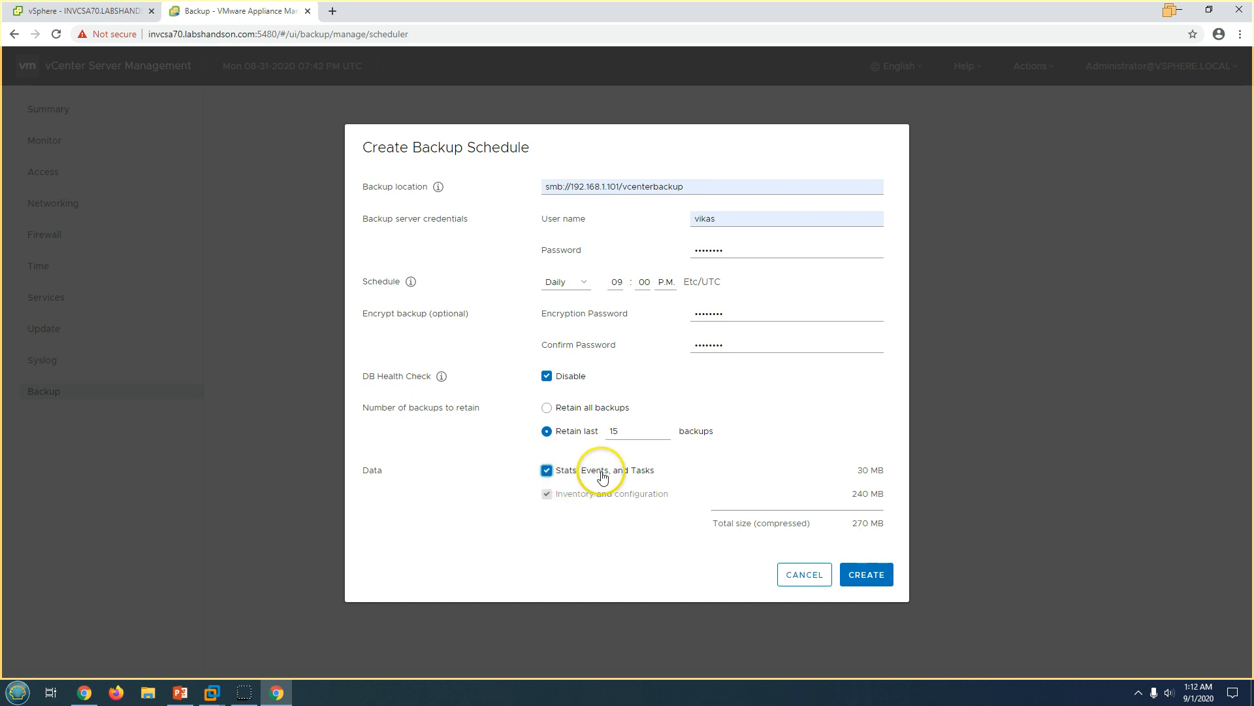
left_click(864, 576)
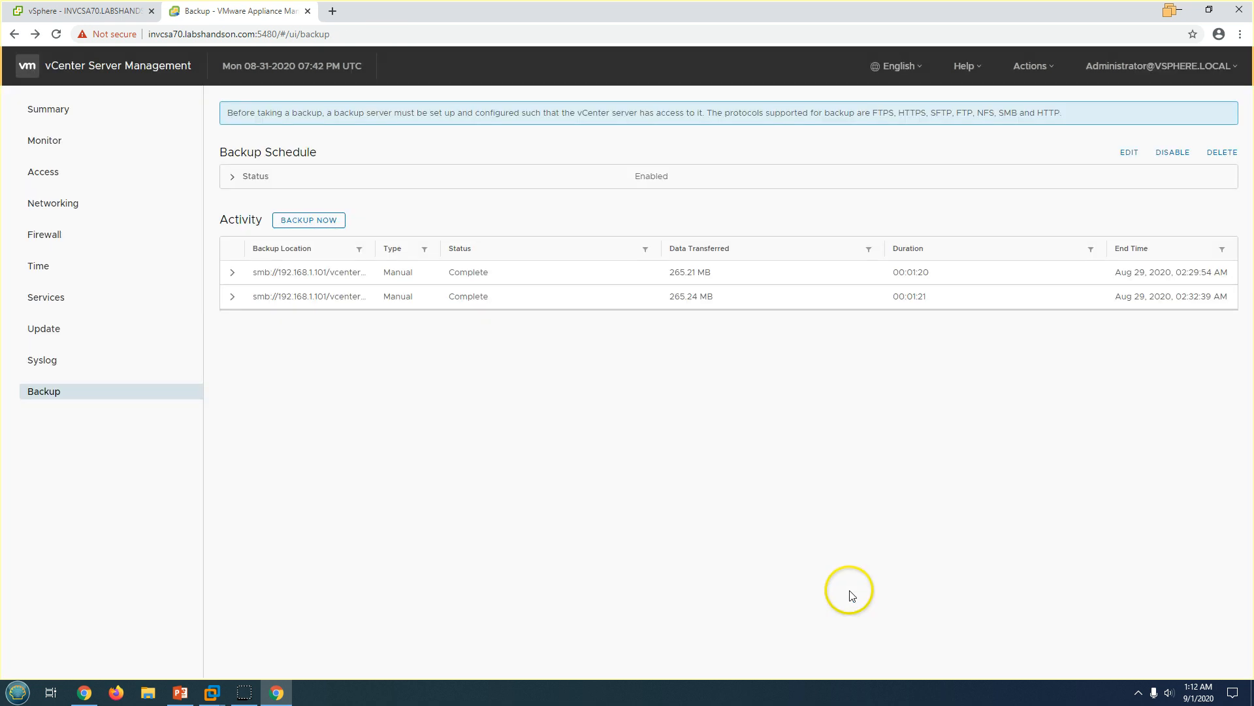
left_click(252, 175)
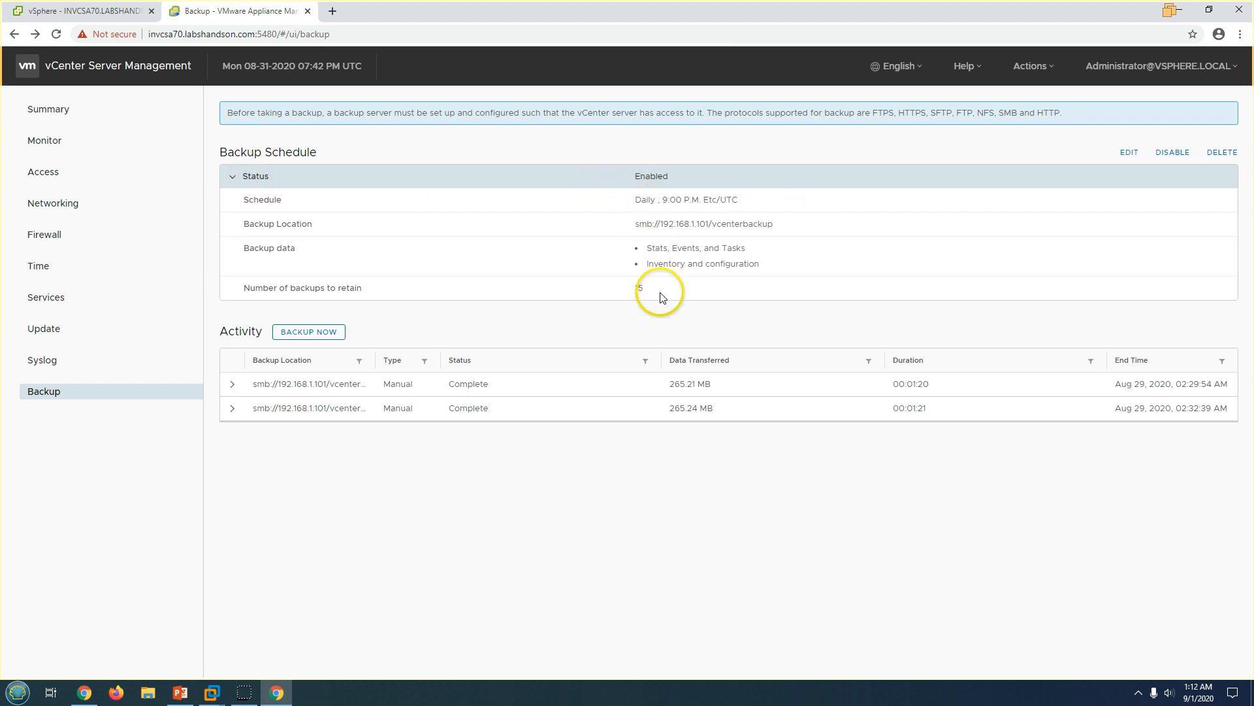
left_click_drag(664, 294, 585, 196)
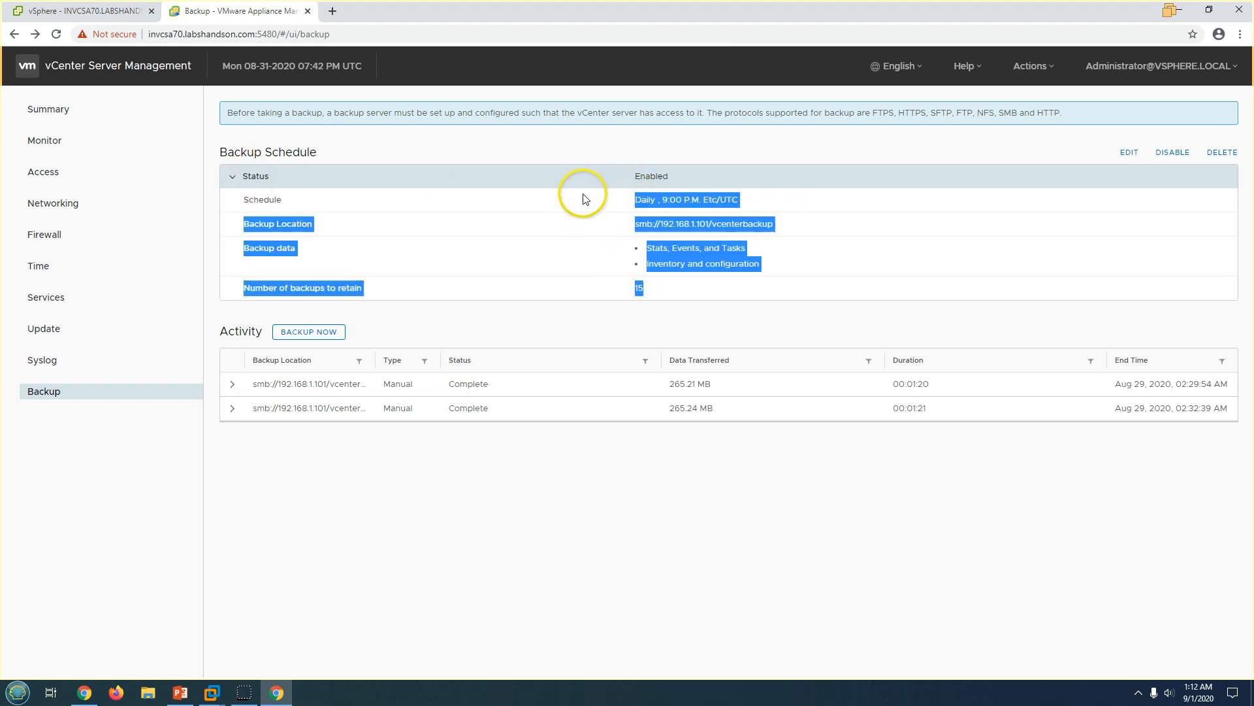
left_click(230, 178)
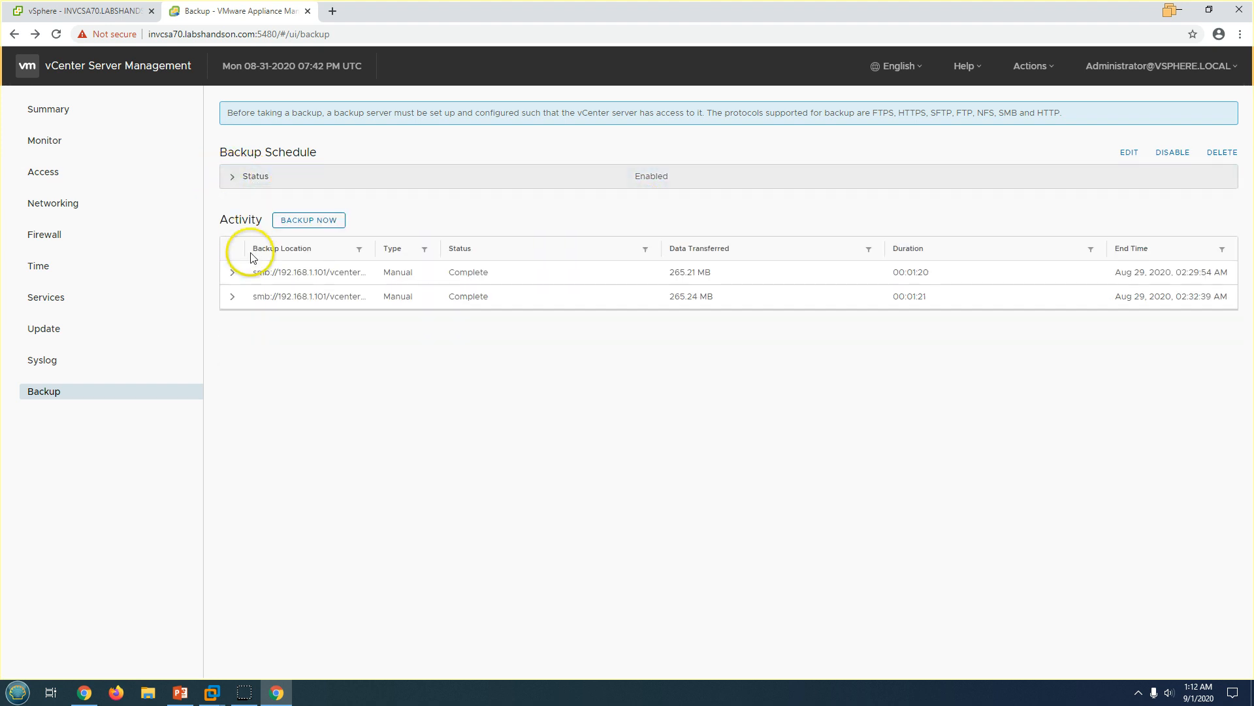
Start an encrypted manual backup using the schedule's SMB location and user name, entering the server and encryption passwords.
left_click(318, 222)
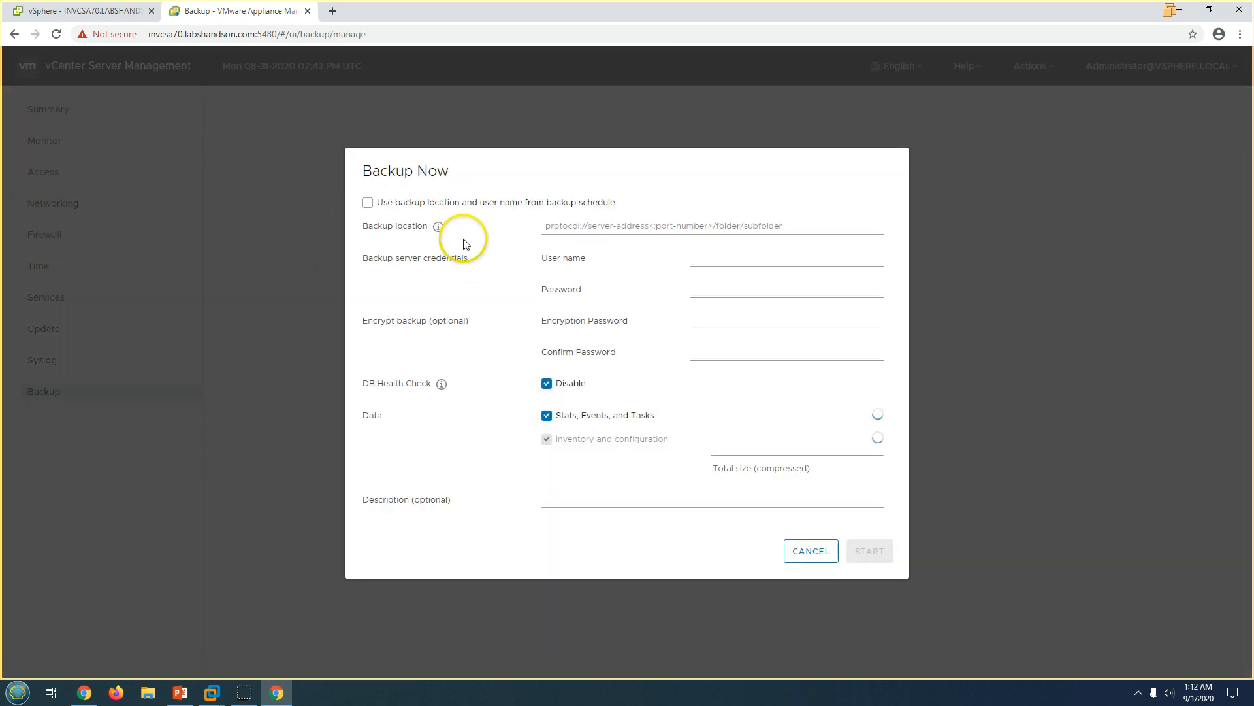
left_click(824, 551)
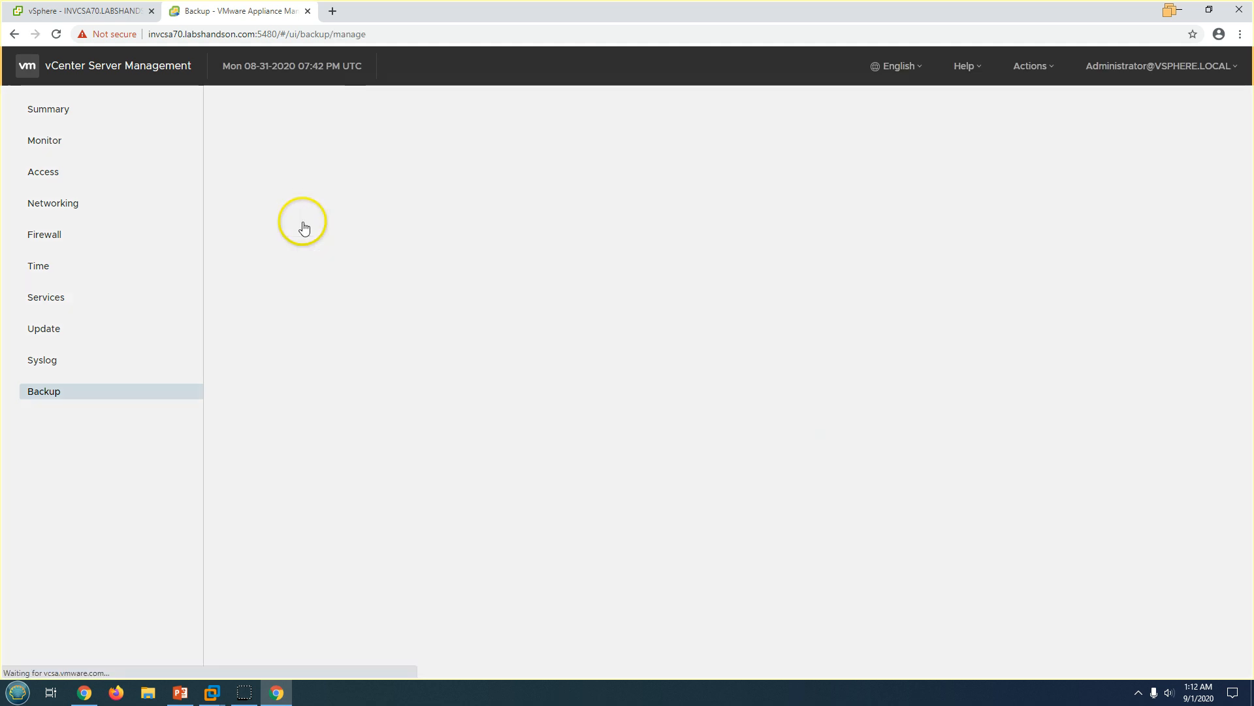
left_click(303, 222)
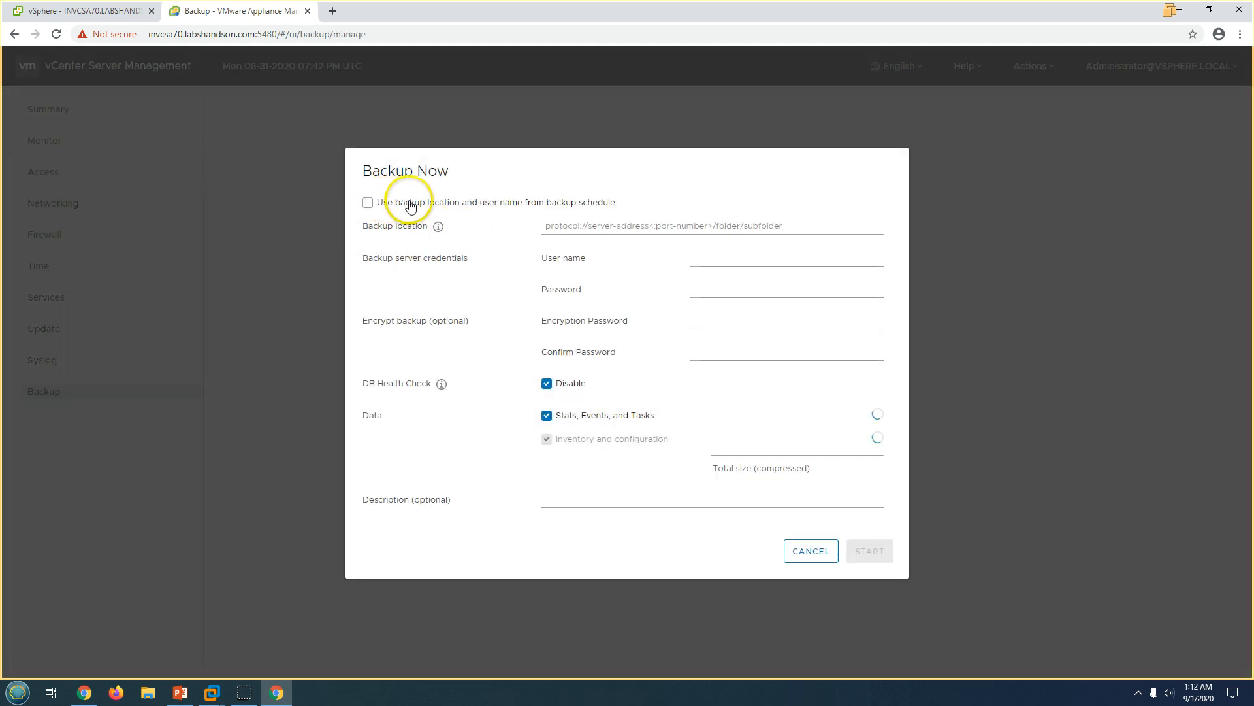
left_click(515, 203)
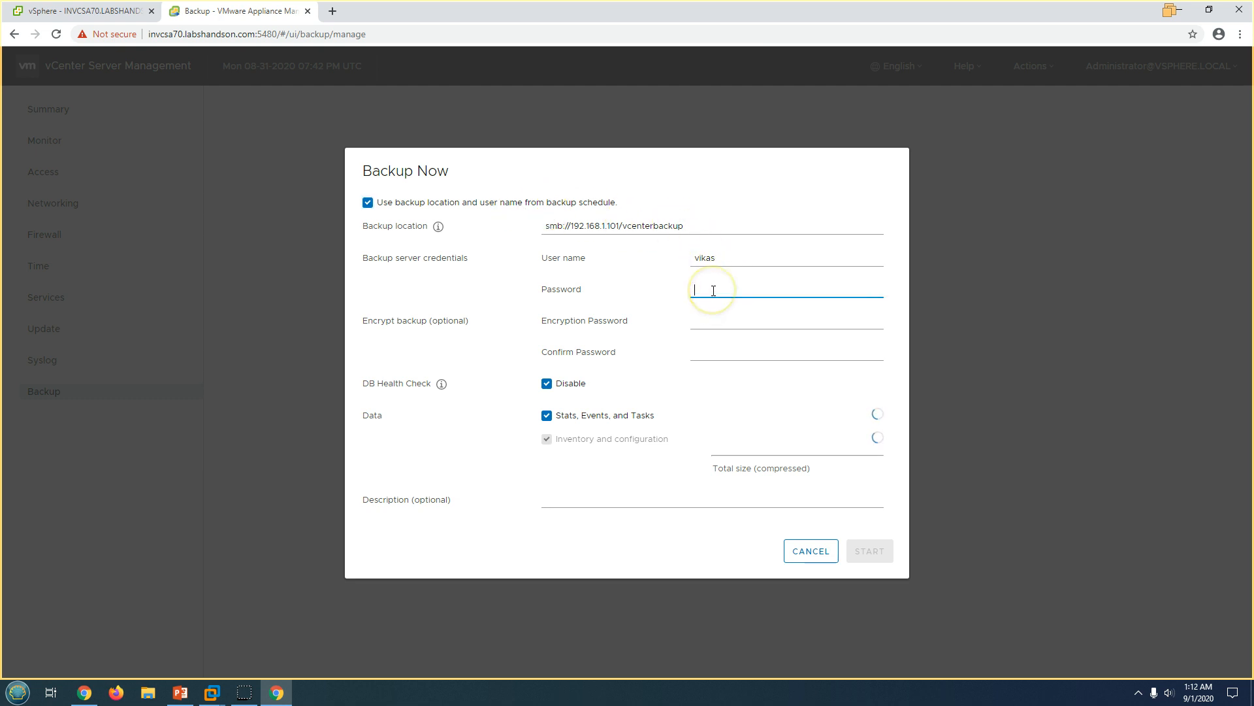
type("V")
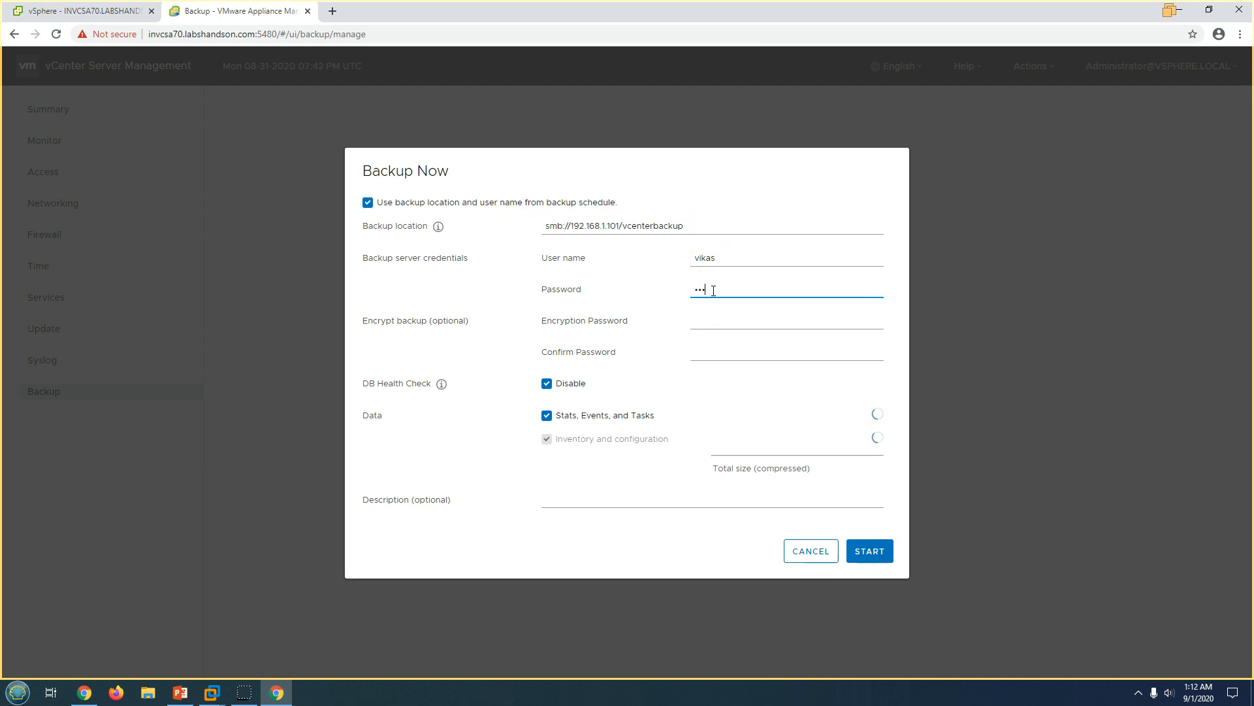
key("Tab")
type("VM")
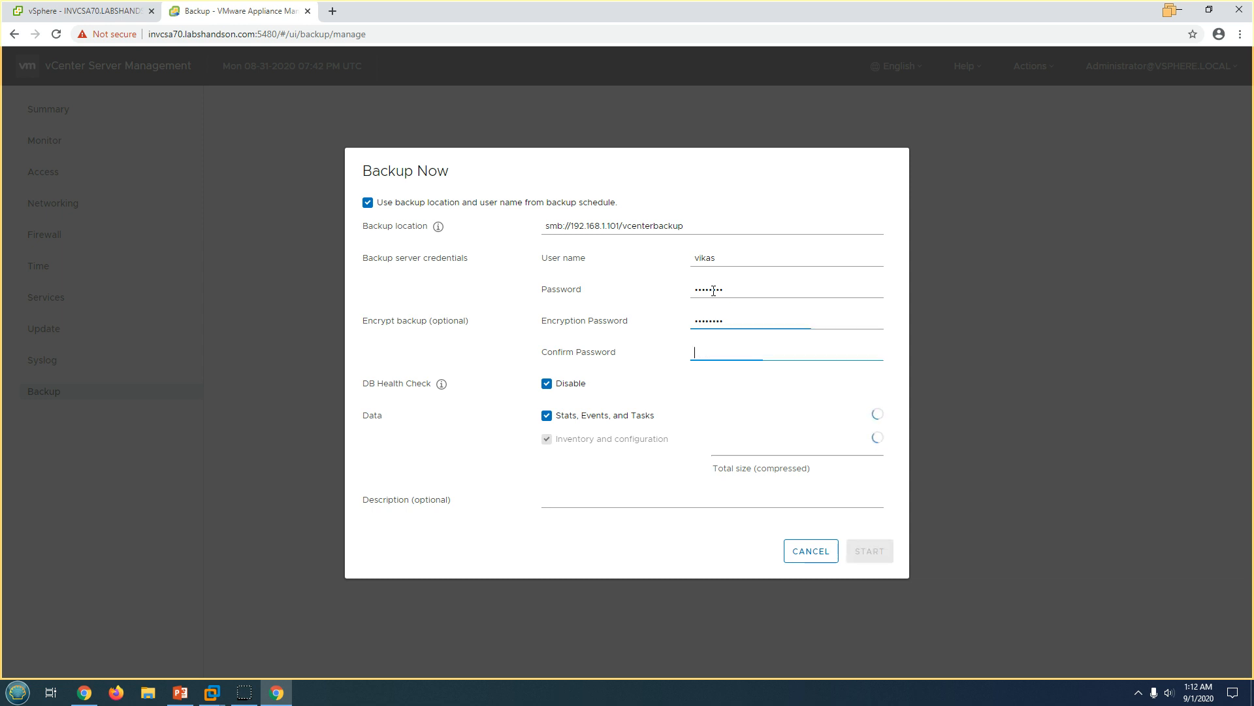
key("Tab")
type("VMware1")
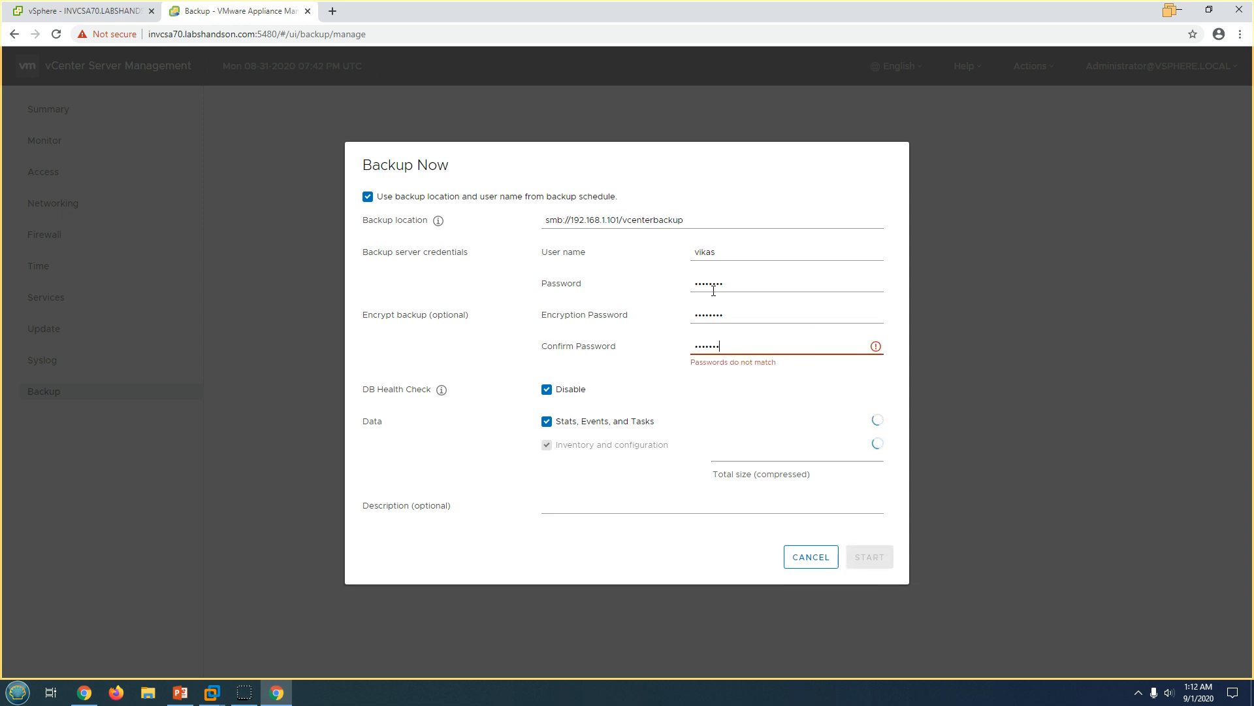
type("!")
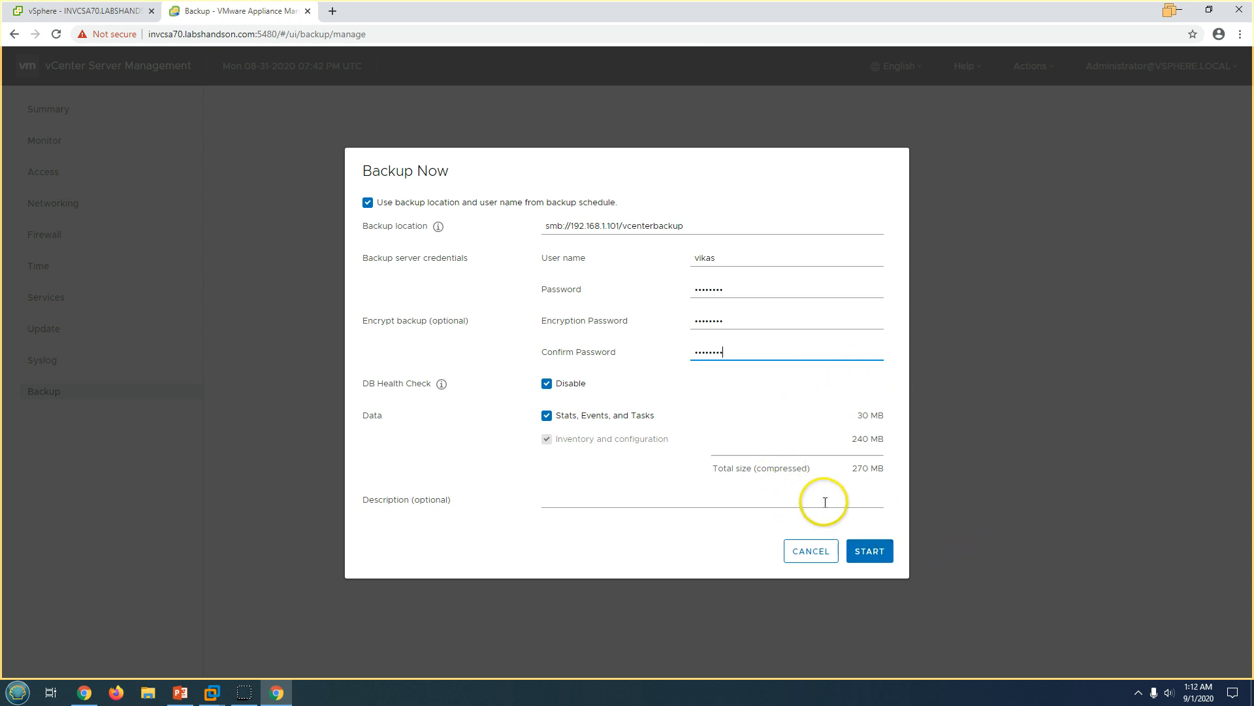
left_click(871, 552)
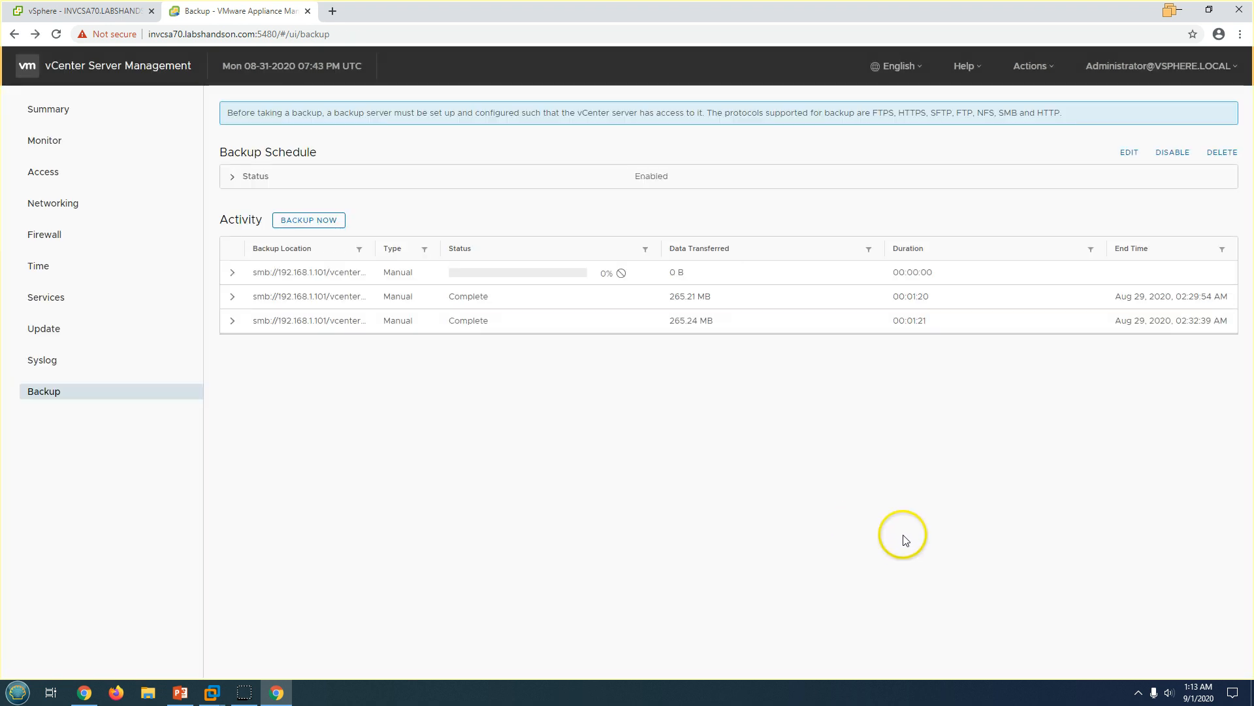
Expand the new backup's Activity row to review its full SMB location path, then collapse it.
left_click(232, 272)
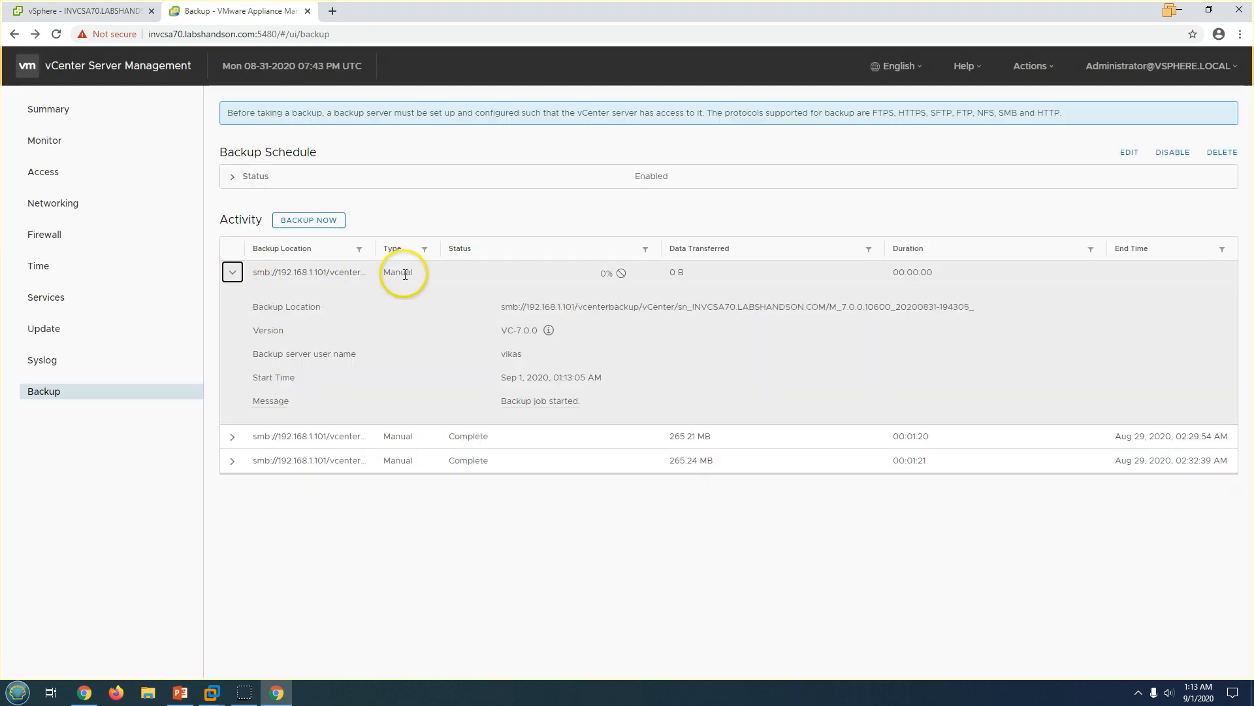
left_click_drag(501, 309, 980, 308)
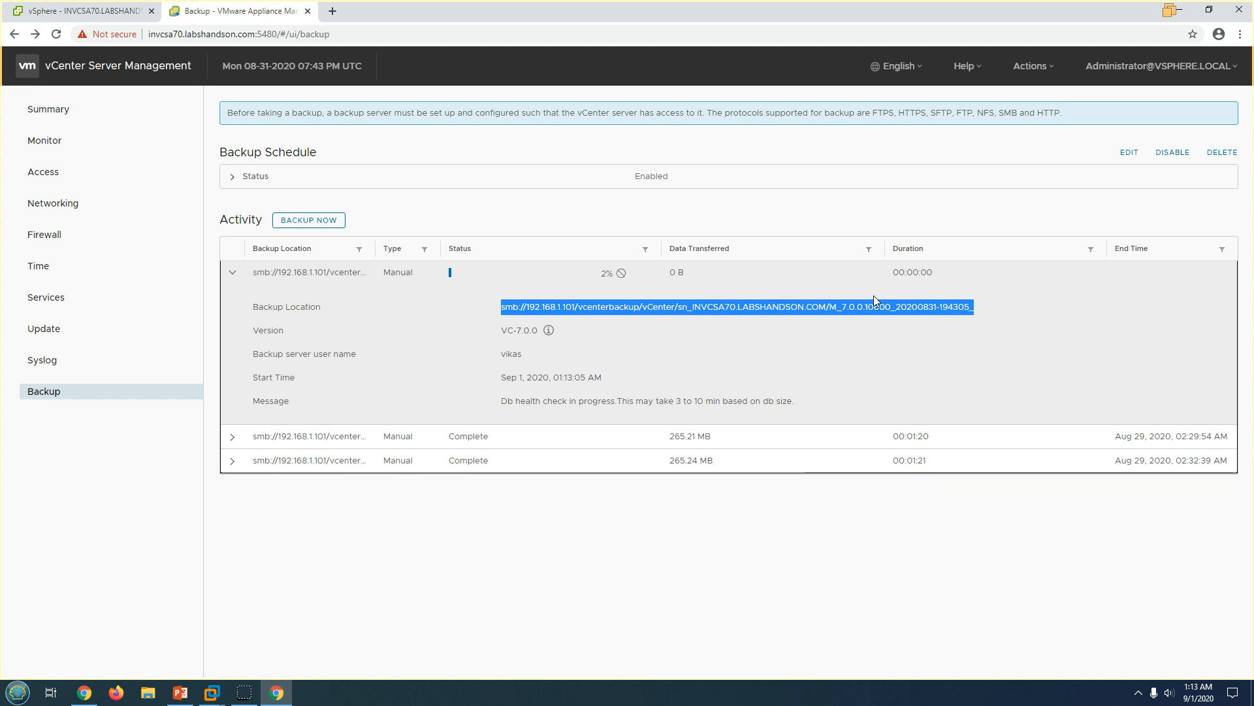
left_click(232, 272)
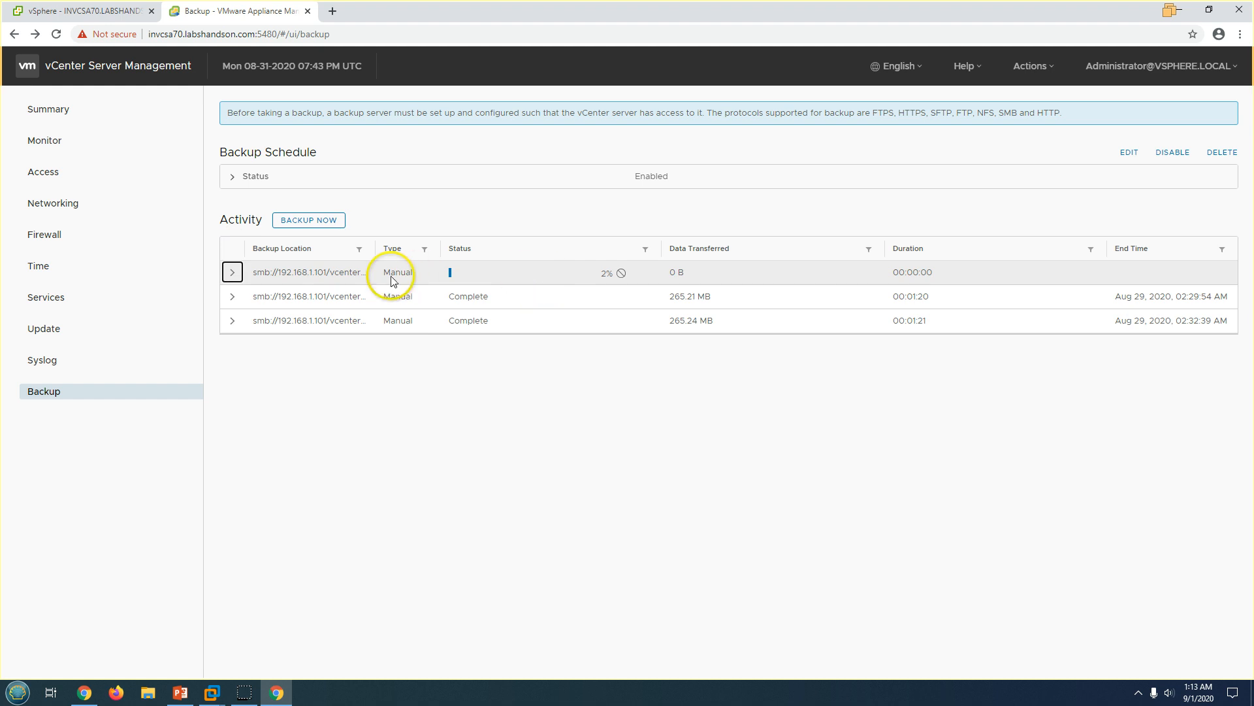
On Win2K12-DC01, confirm the C:\vcenterbackup folder is empty, then return to the vCenter Backup page.
mouse_move(210, 692)
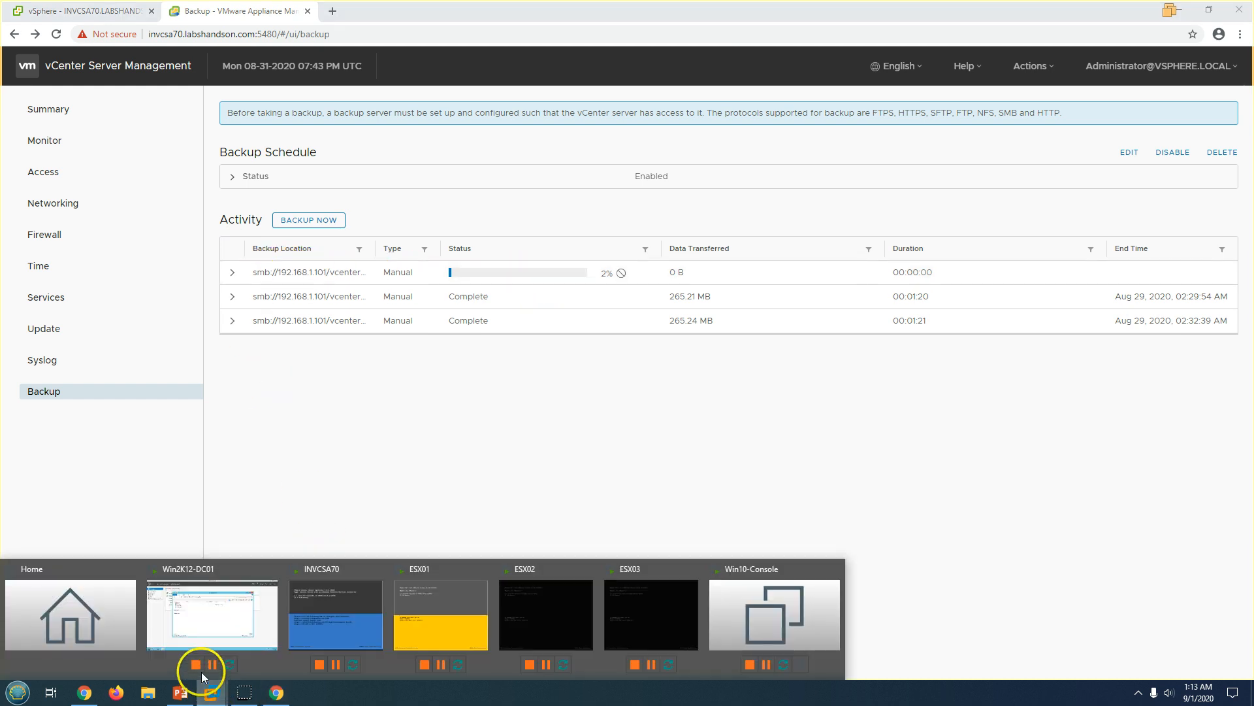
left_click(209, 624)
right_click(628, 335)
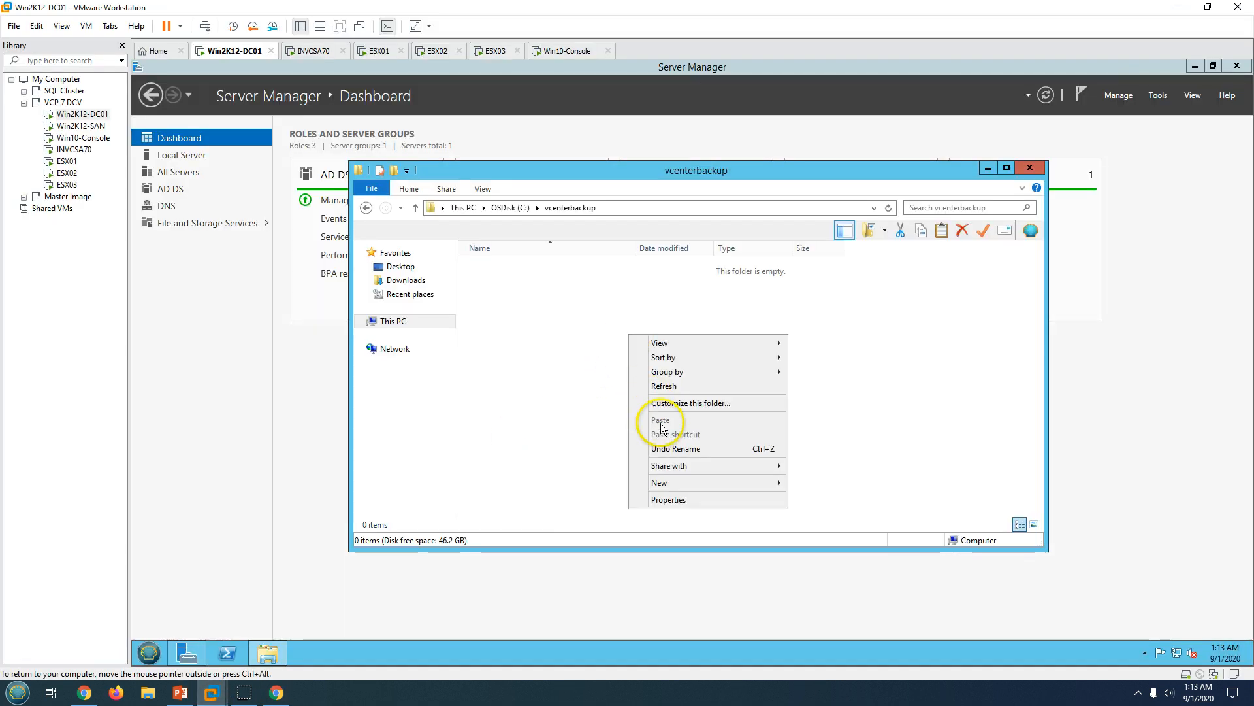
left_click(556, 358)
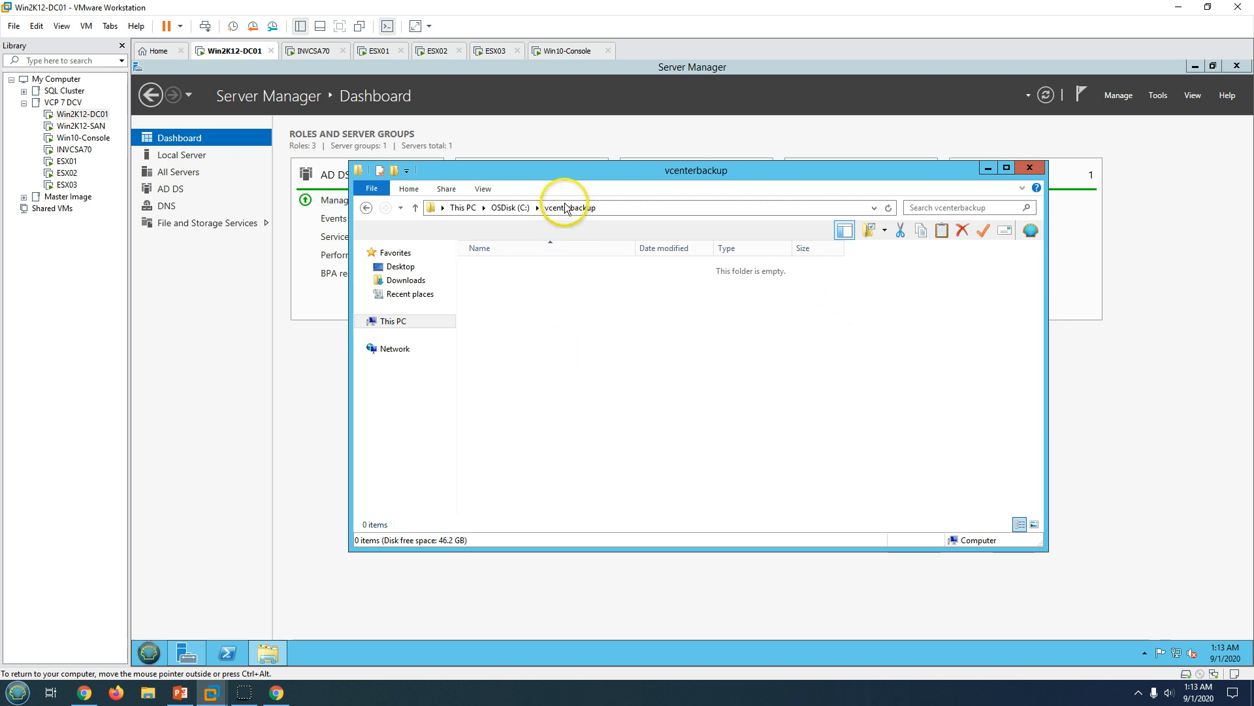
left_click(393, 320)
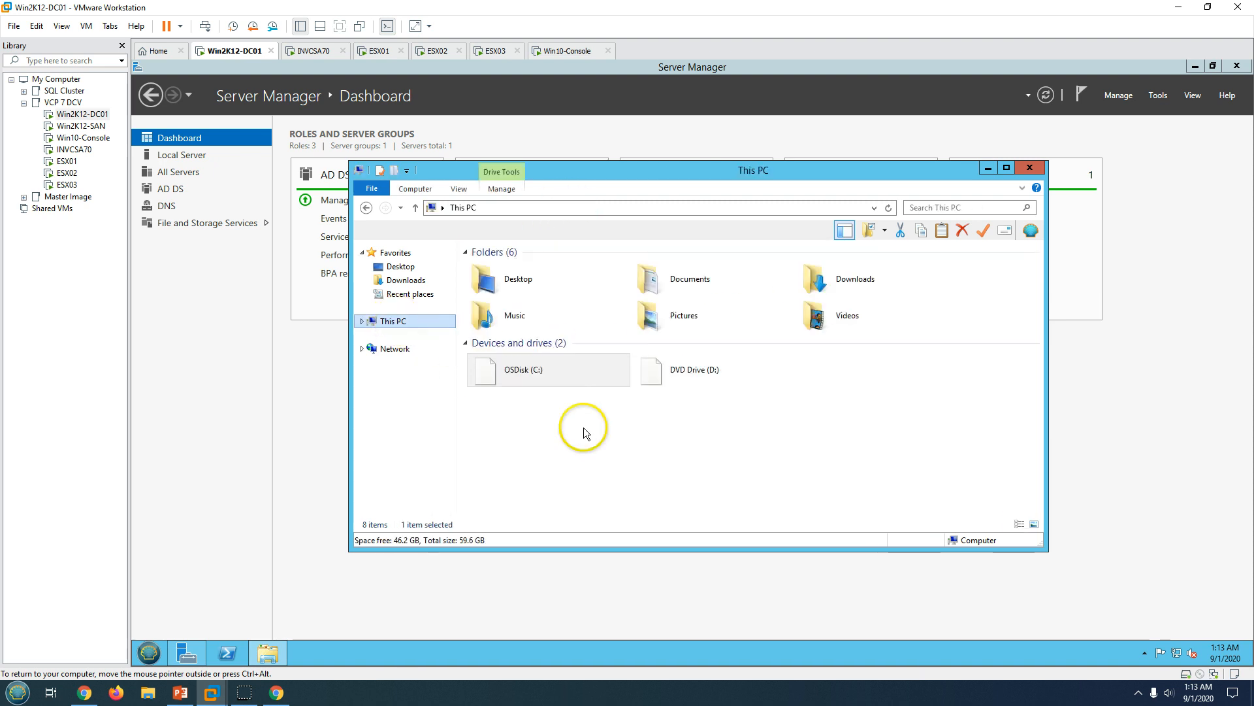
double_click(516, 358)
double_click(508, 335)
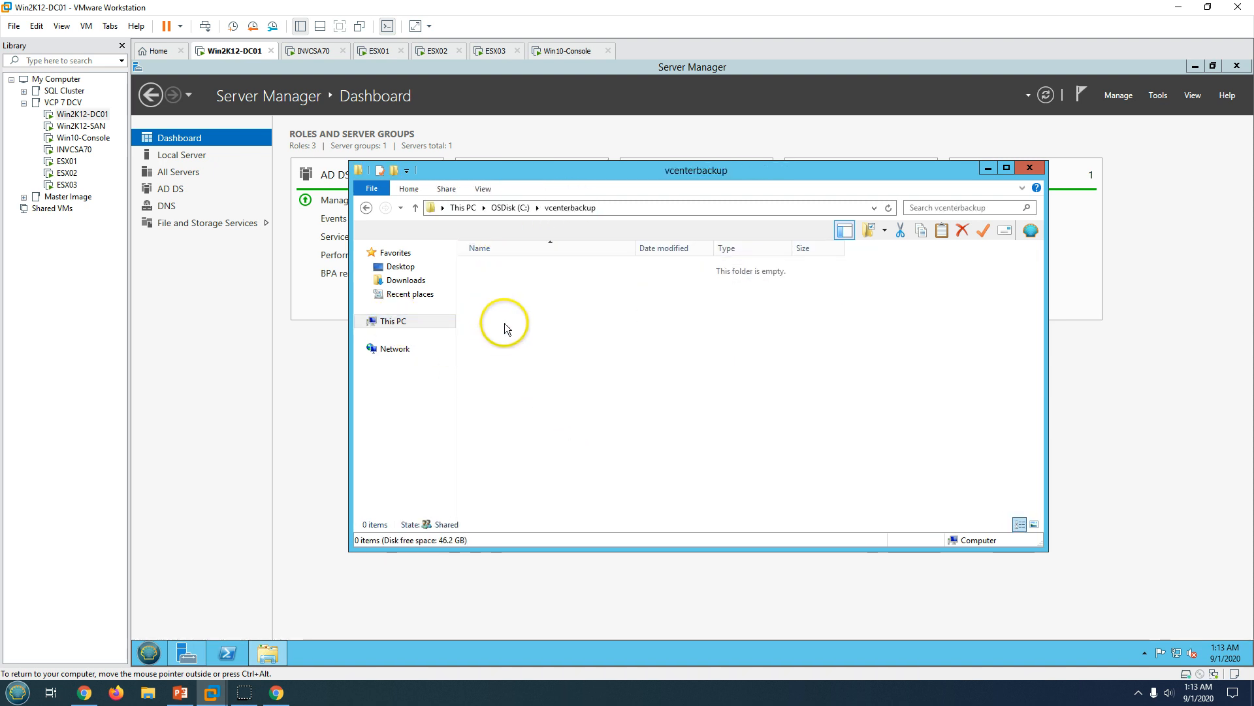
left_click(984, 169)
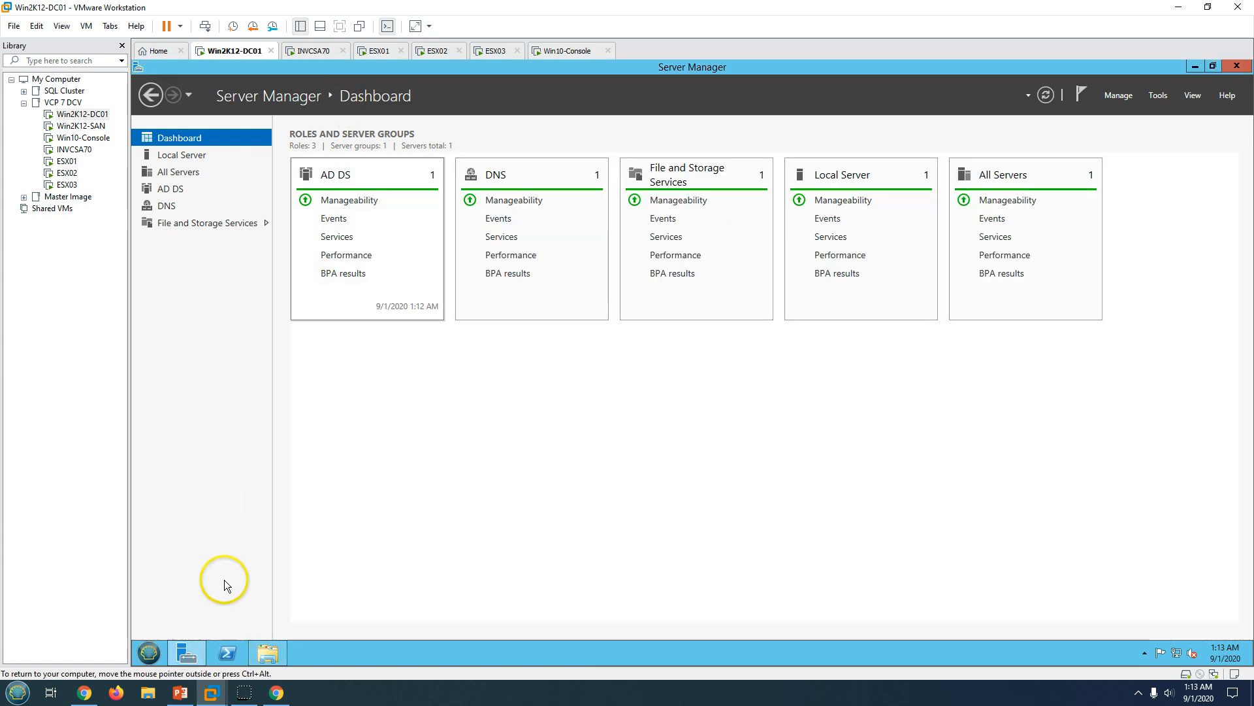
left_click(276, 693)
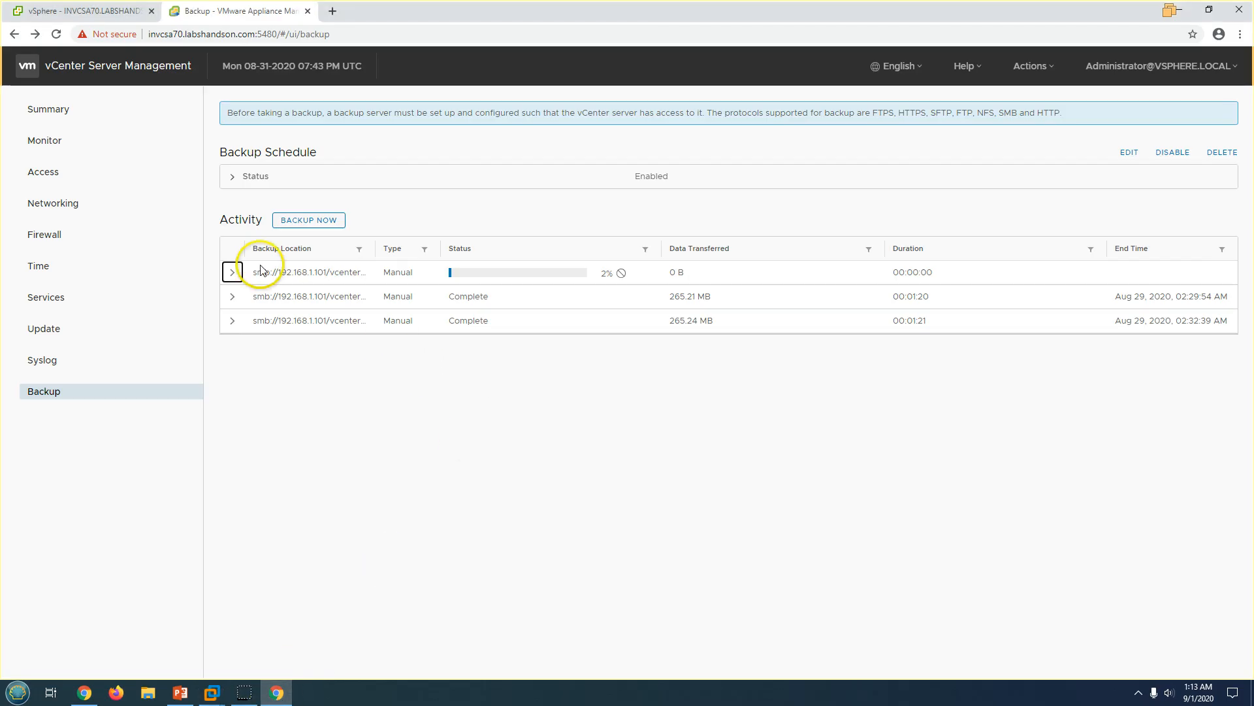
Expand the running backup's details to view its SMB location, start time and data transfer message.
left_click(232, 272)
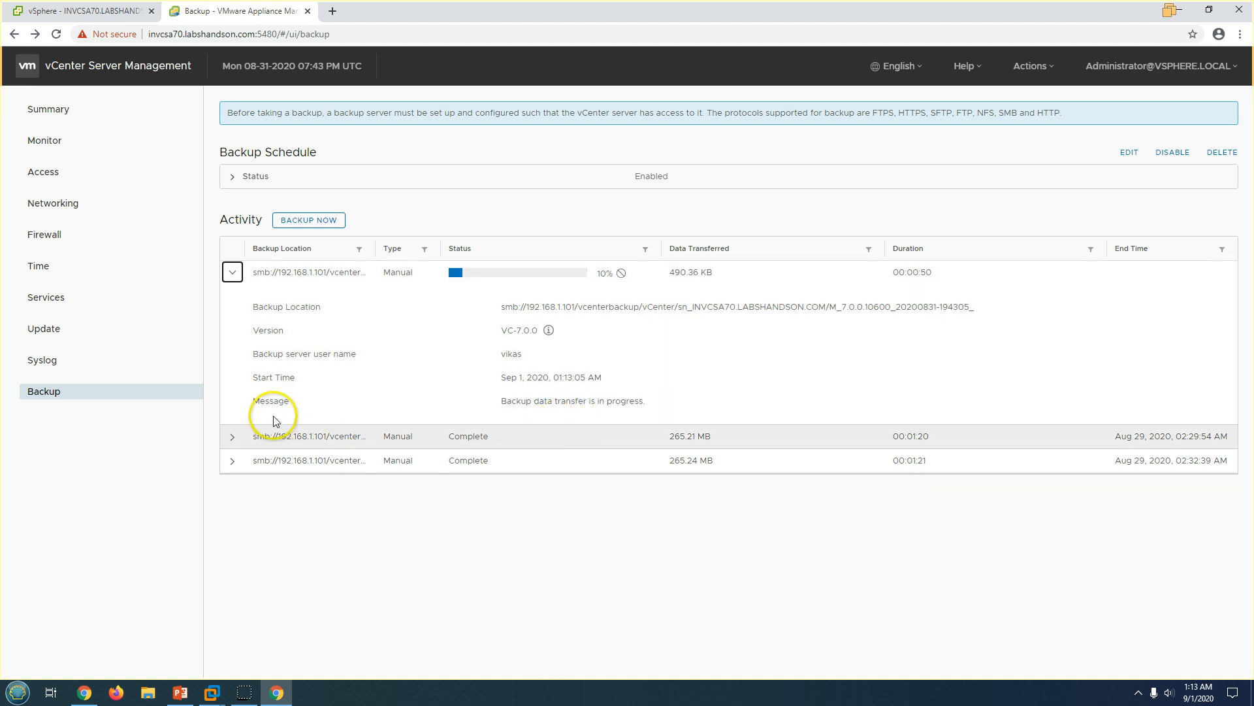
left_click_drag(505, 400, 612, 401)
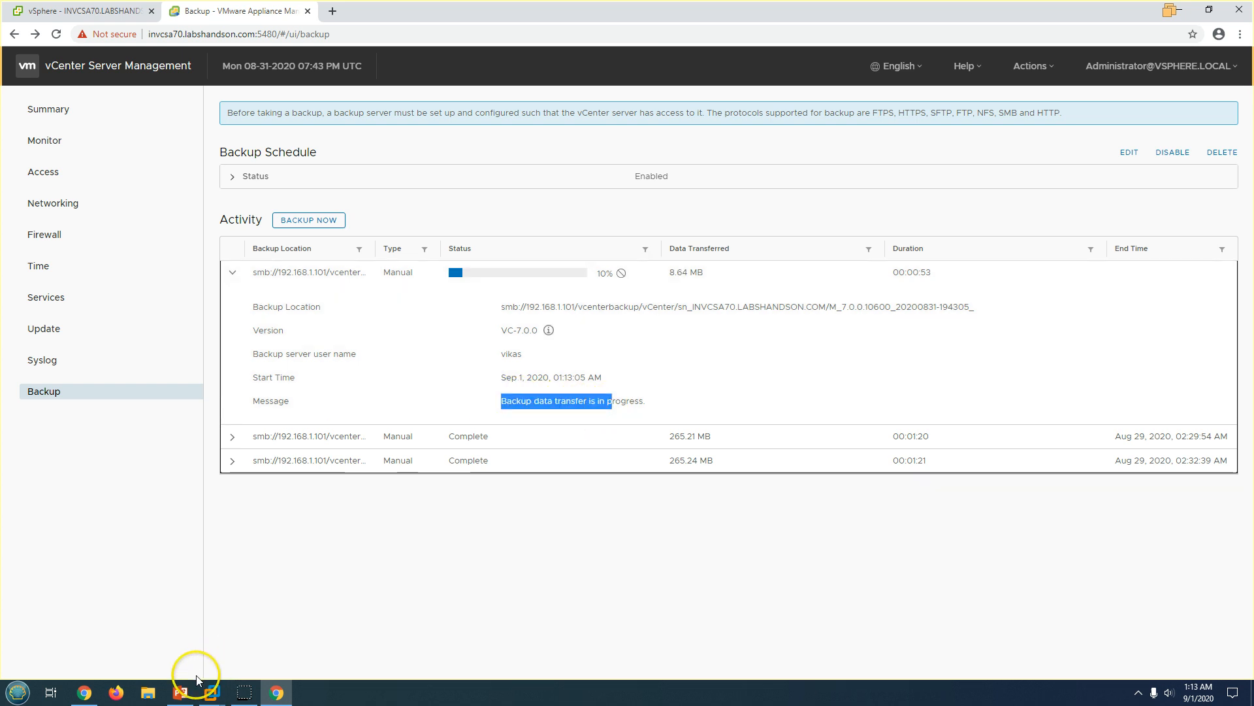
left_click(212, 691)
left_click(217, 621)
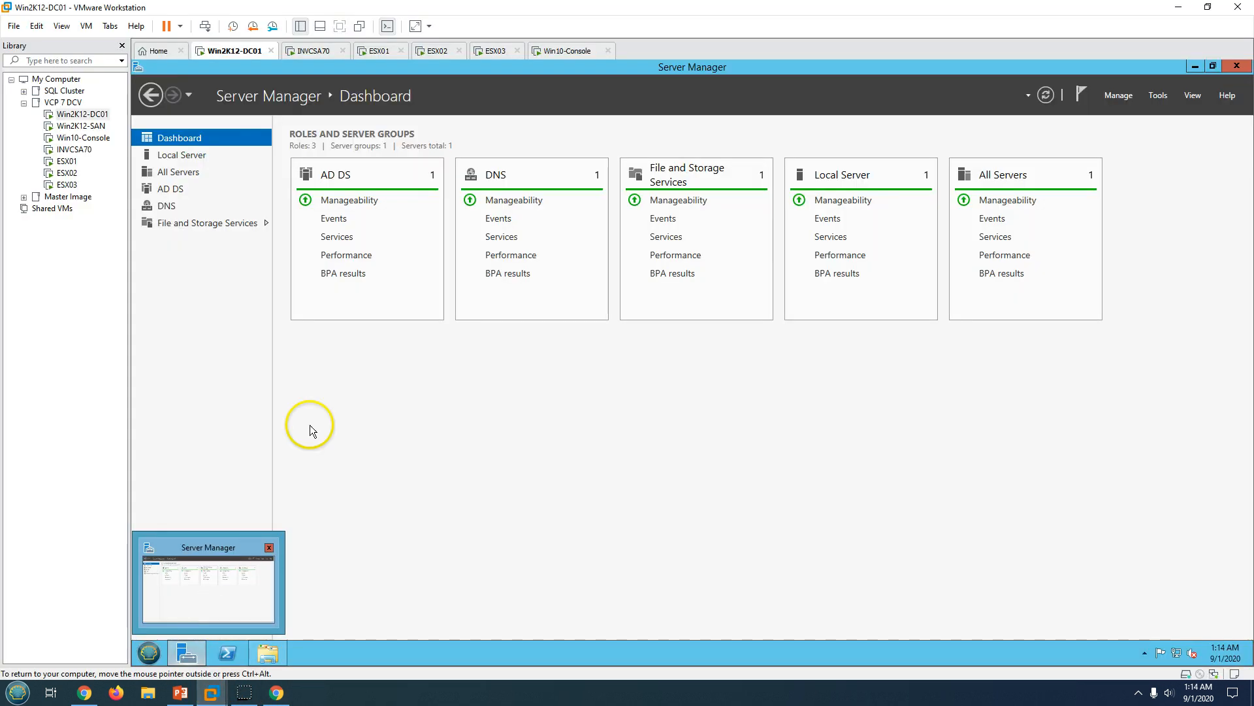
left_click(279, 659)
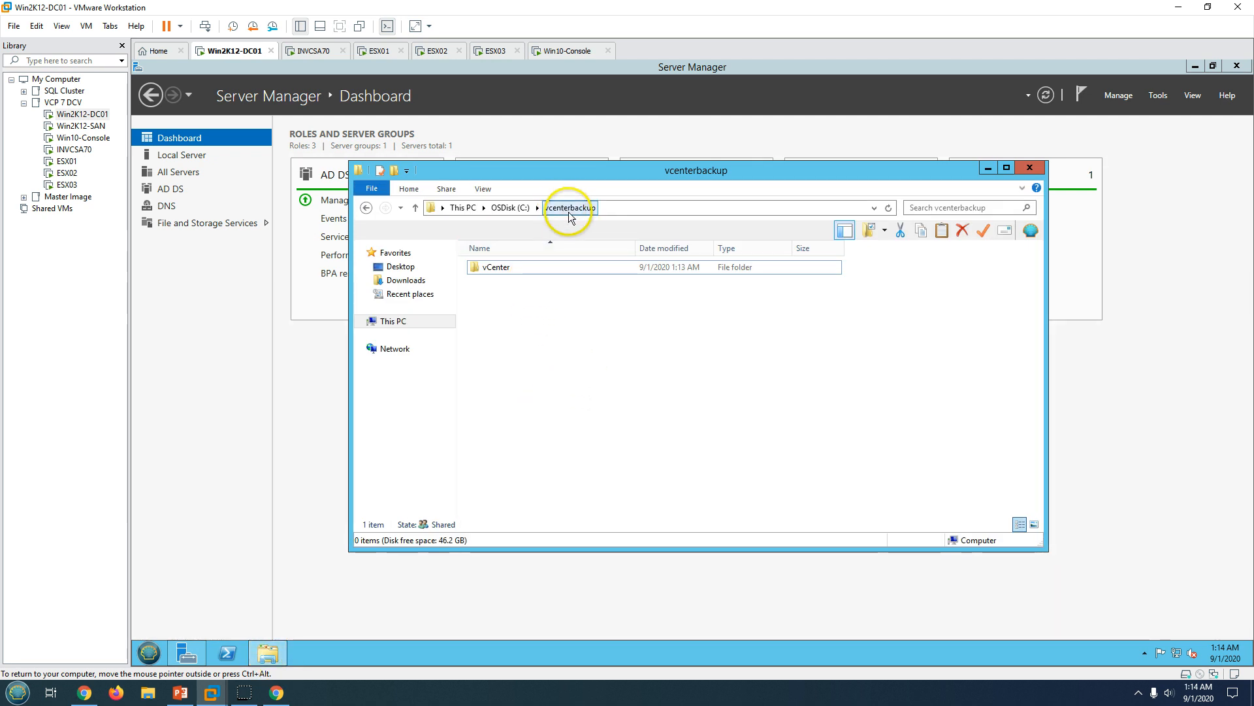
double_click(514, 267)
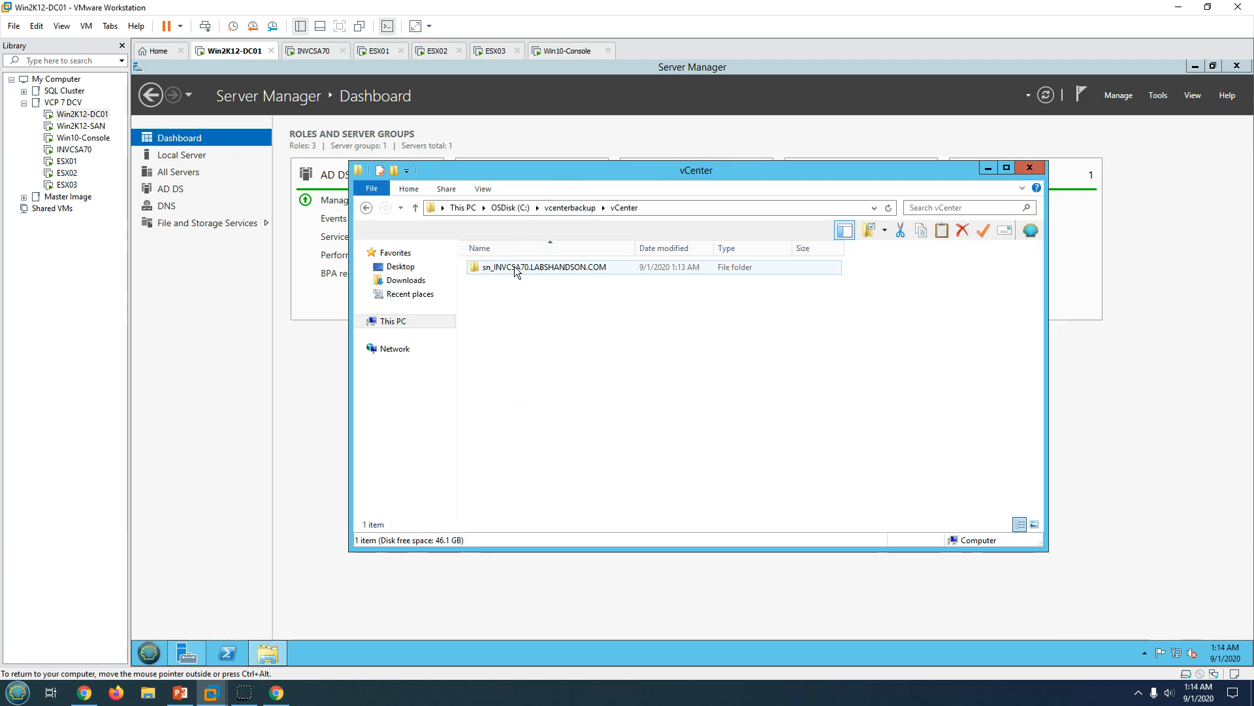
double_click(515, 267)
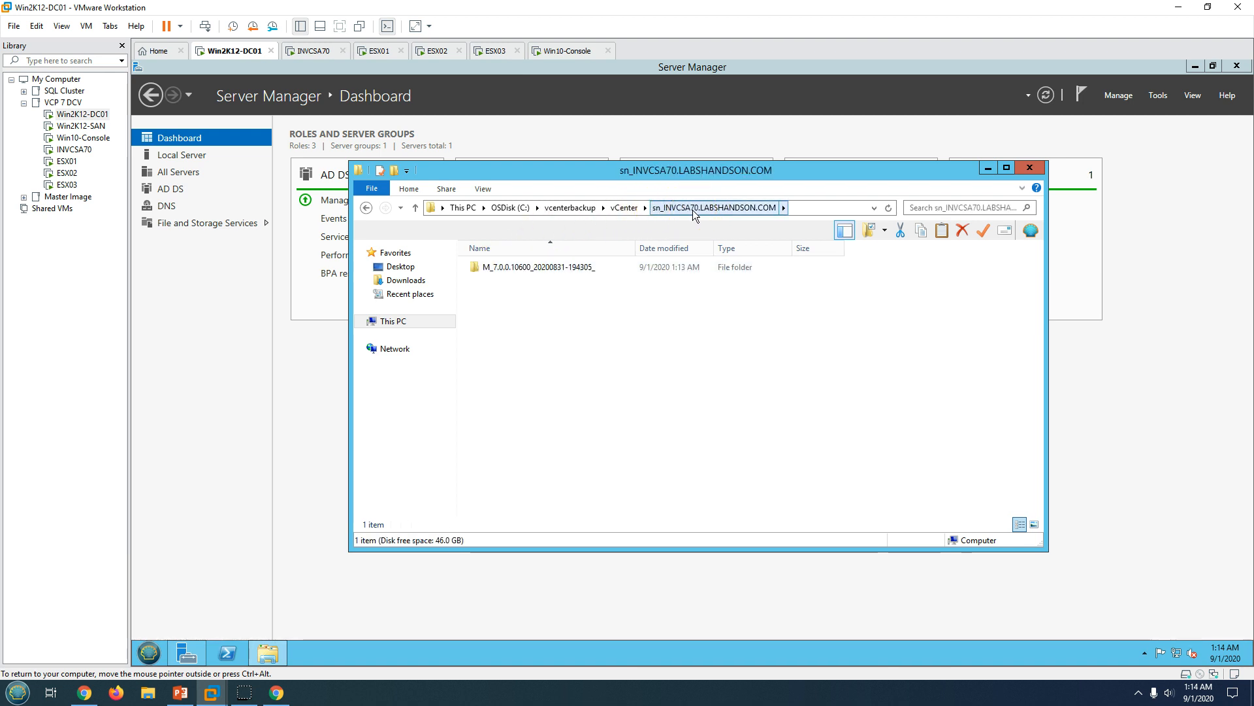
left_click(539, 275)
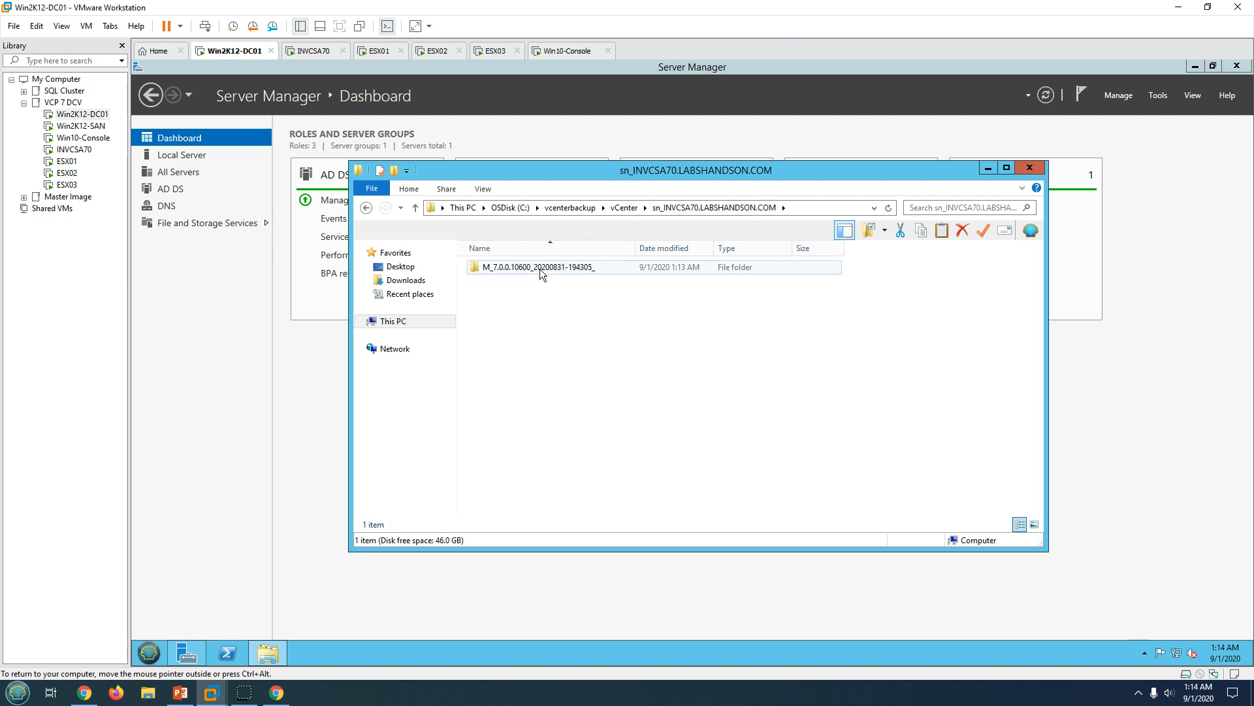
double_click(540, 268)
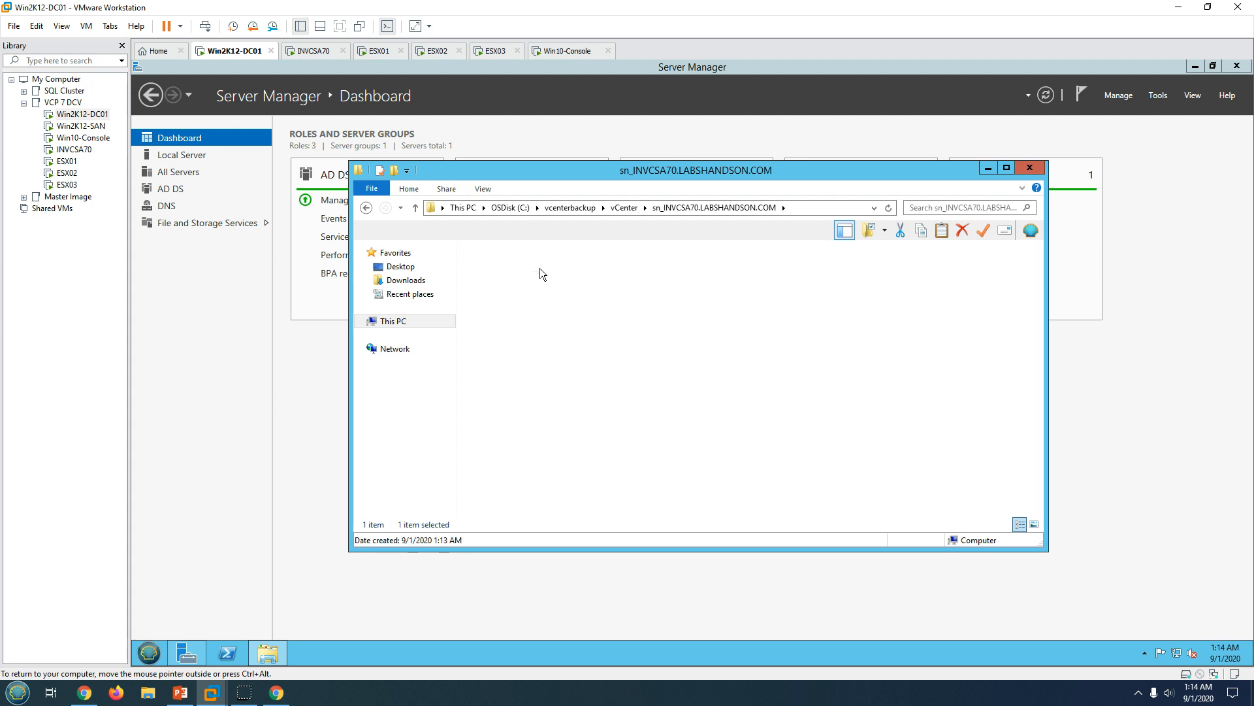
Inspect the backup files, checking sizes of config_files.tar.gz.enc and backup_label_file_data.tar.gz.enc.
left_click_drag(524, 461, 528, 250)
left_click(560, 457)
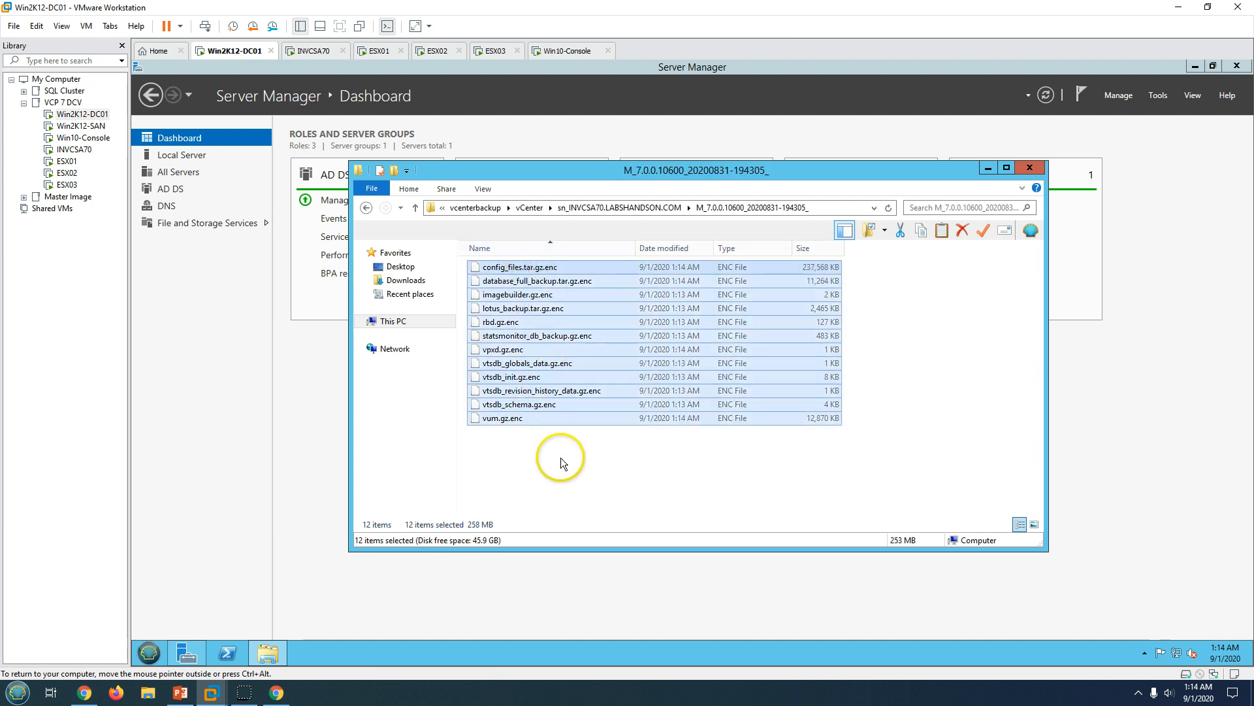
left_click(515, 267)
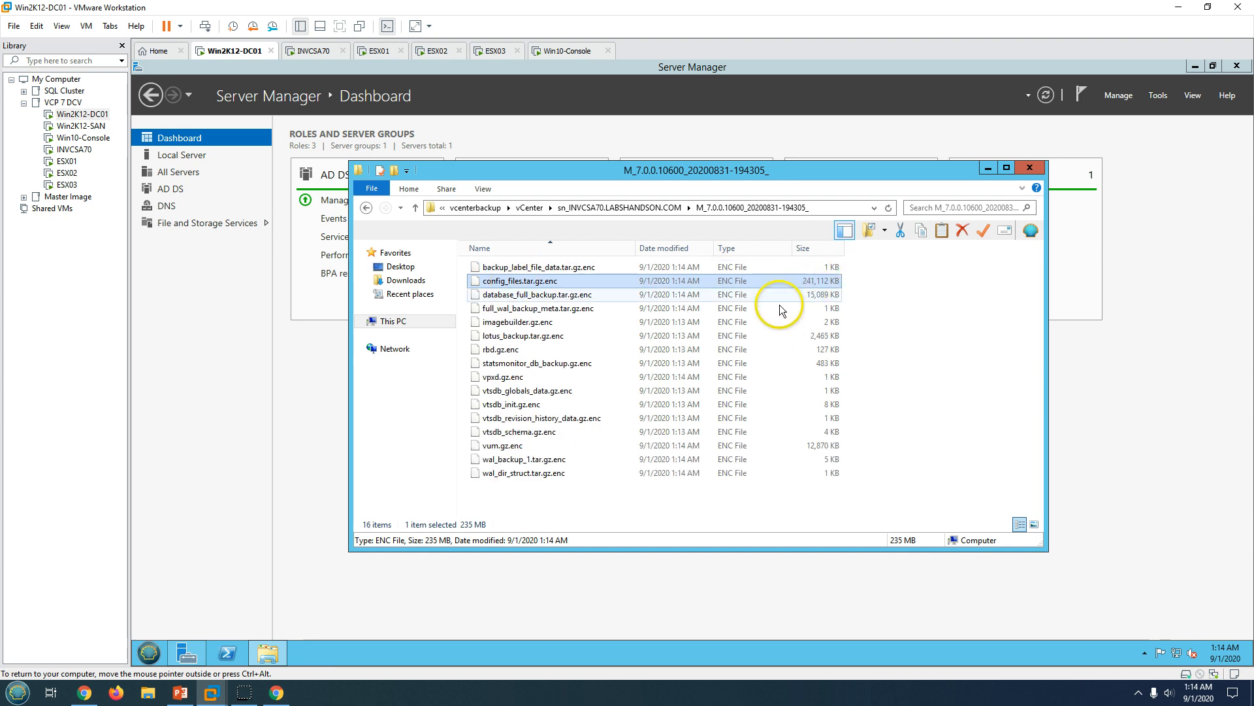
left_click(727, 266)
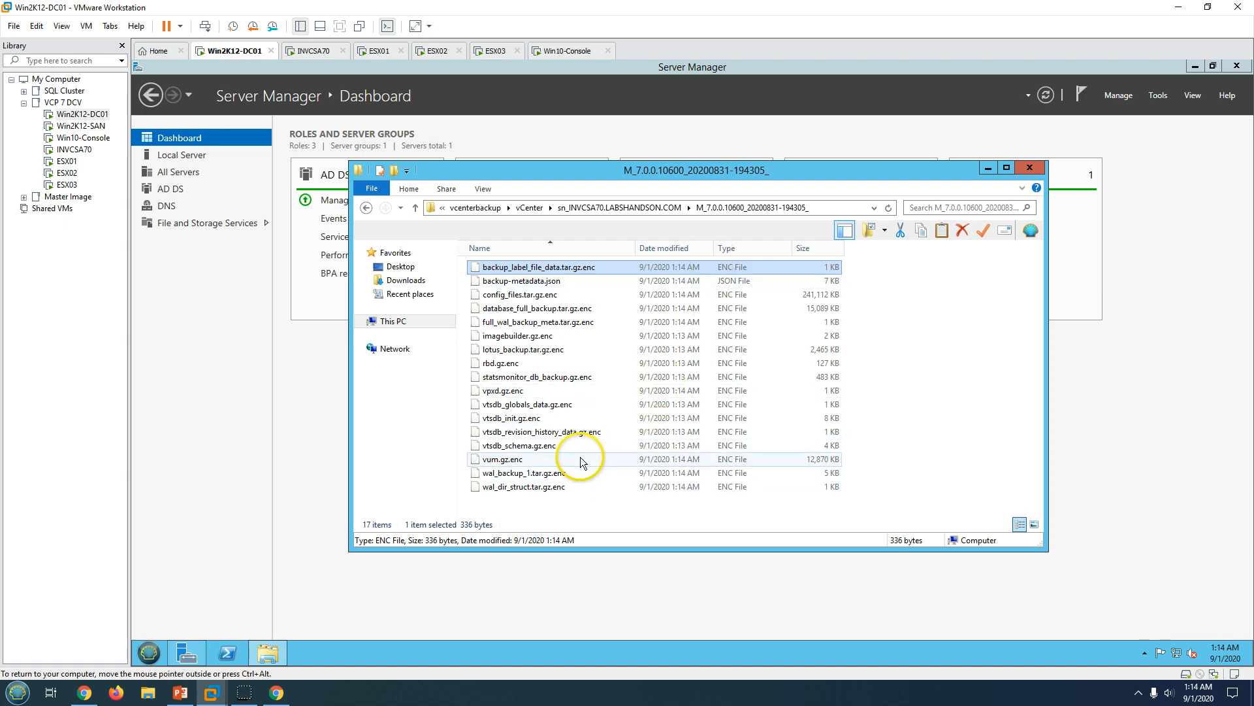
left_click(186, 695)
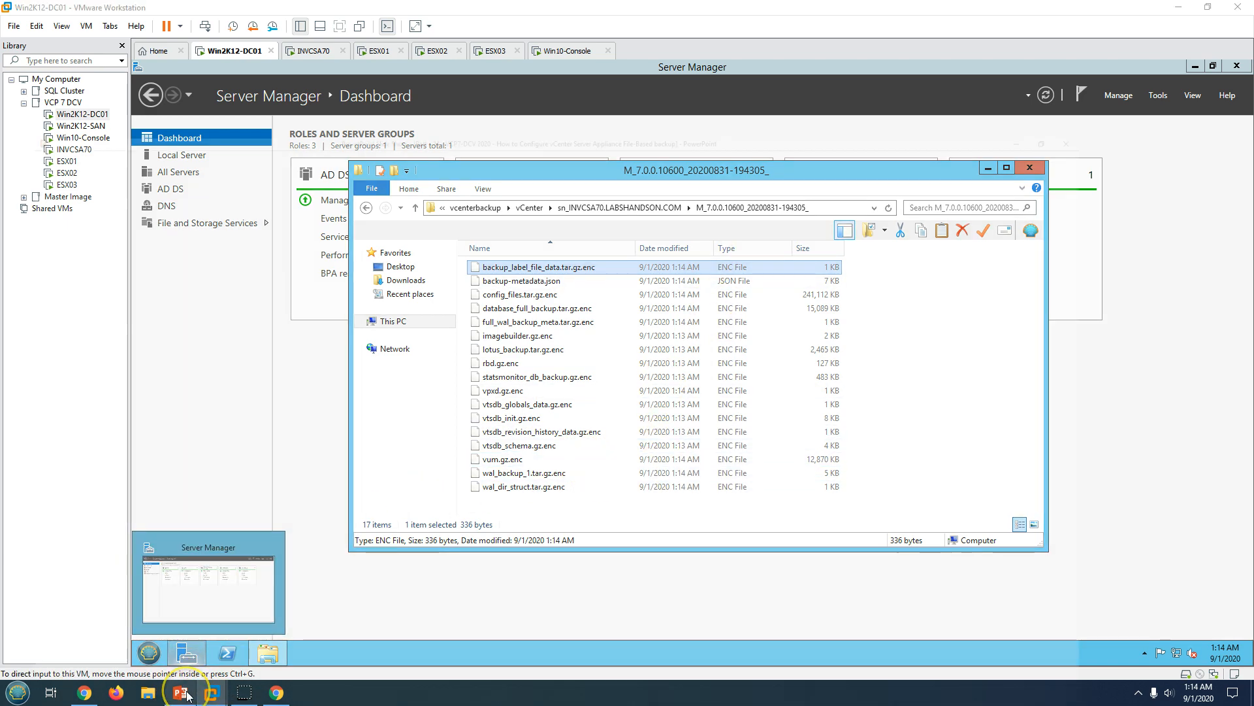
Back in vCenter, review the finished backup's details: Complete, 265.78 MB, and its start time.
left_click(187, 695)
left_click(277, 693)
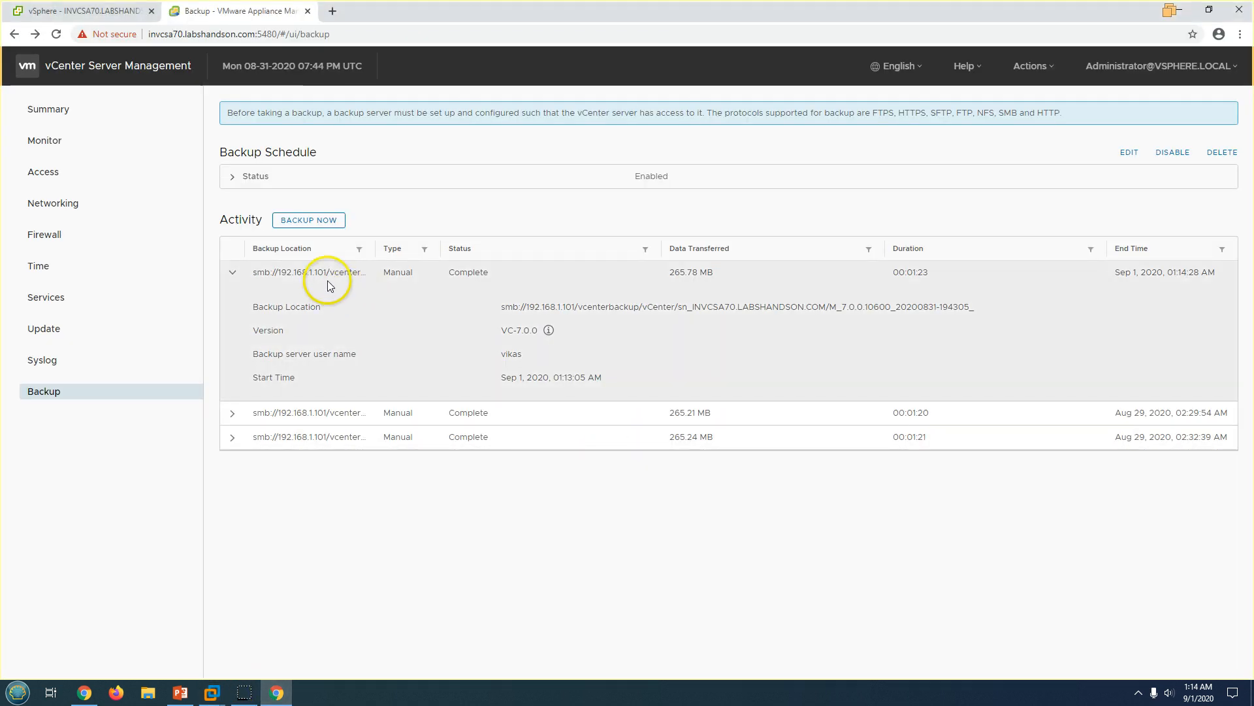
left_click(232, 272)
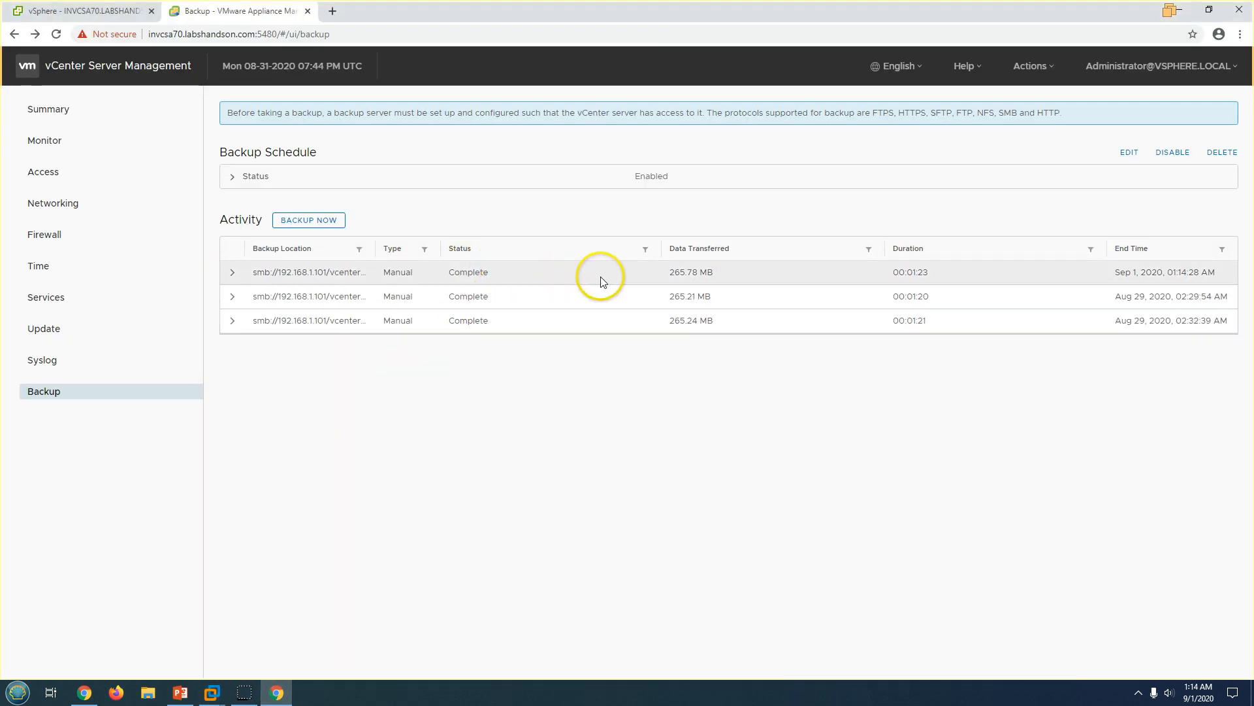
left_click(232, 273)
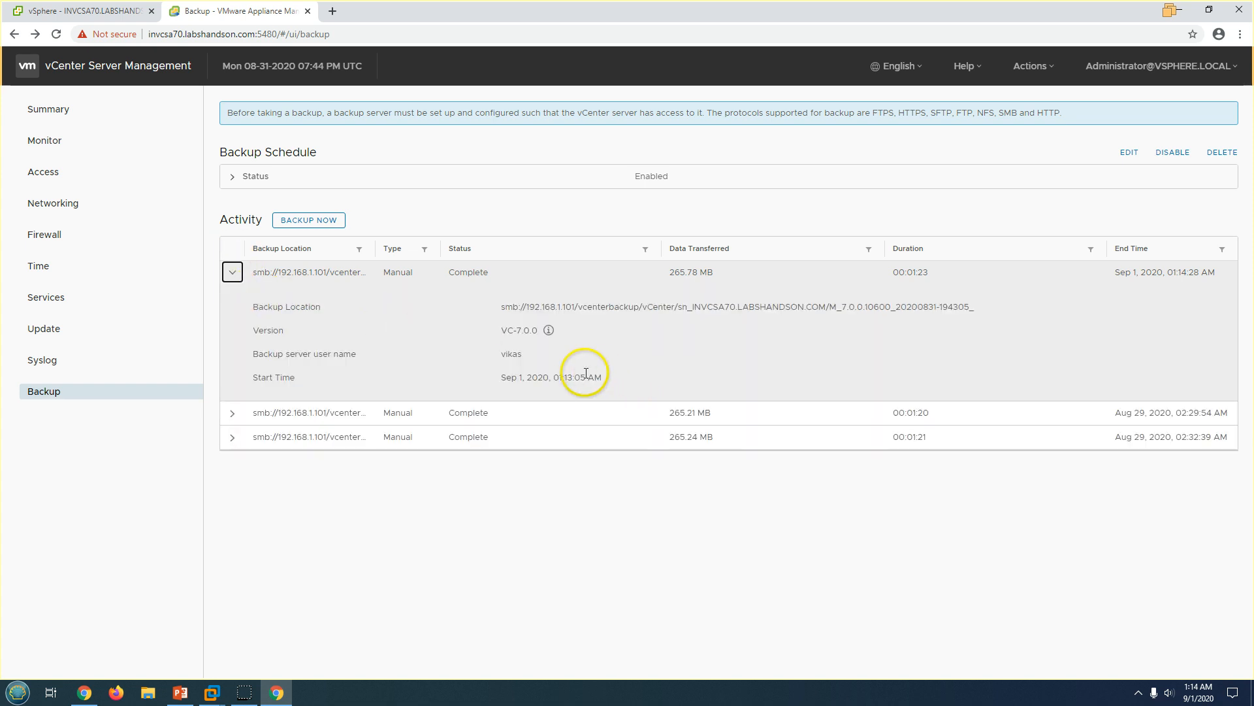
left_click_drag(502, 375, 590, 374)
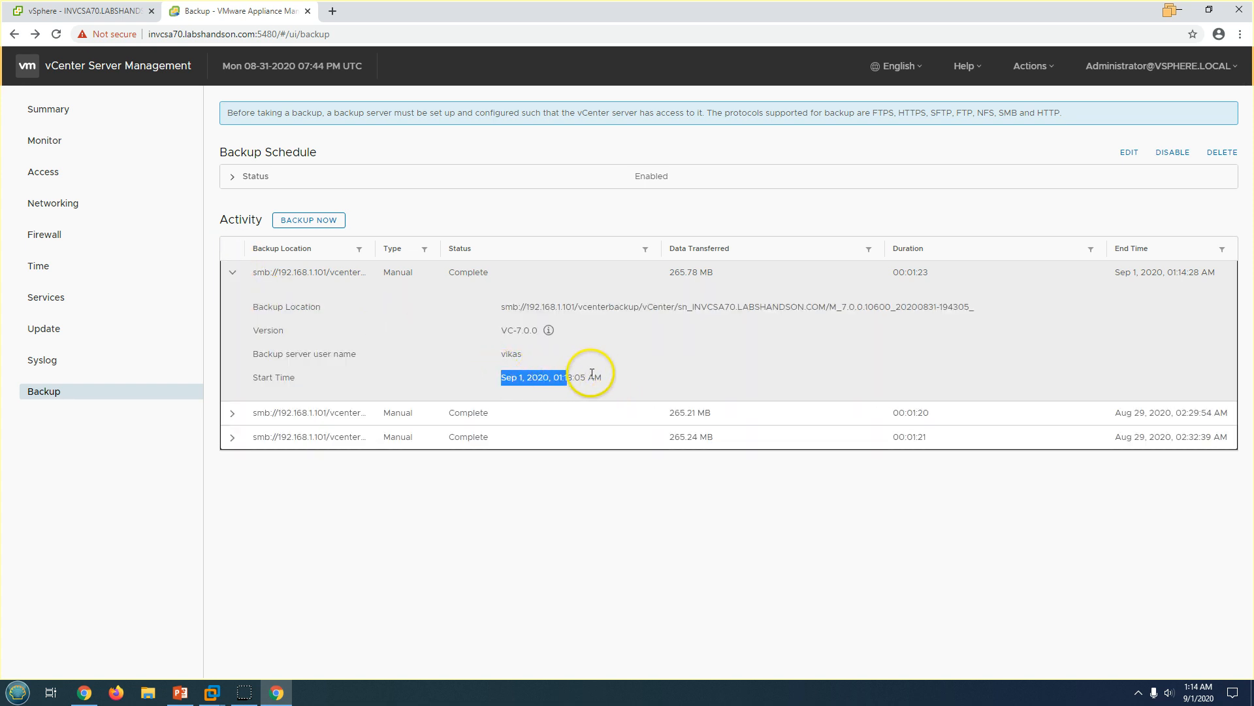
left_click(650, 378)
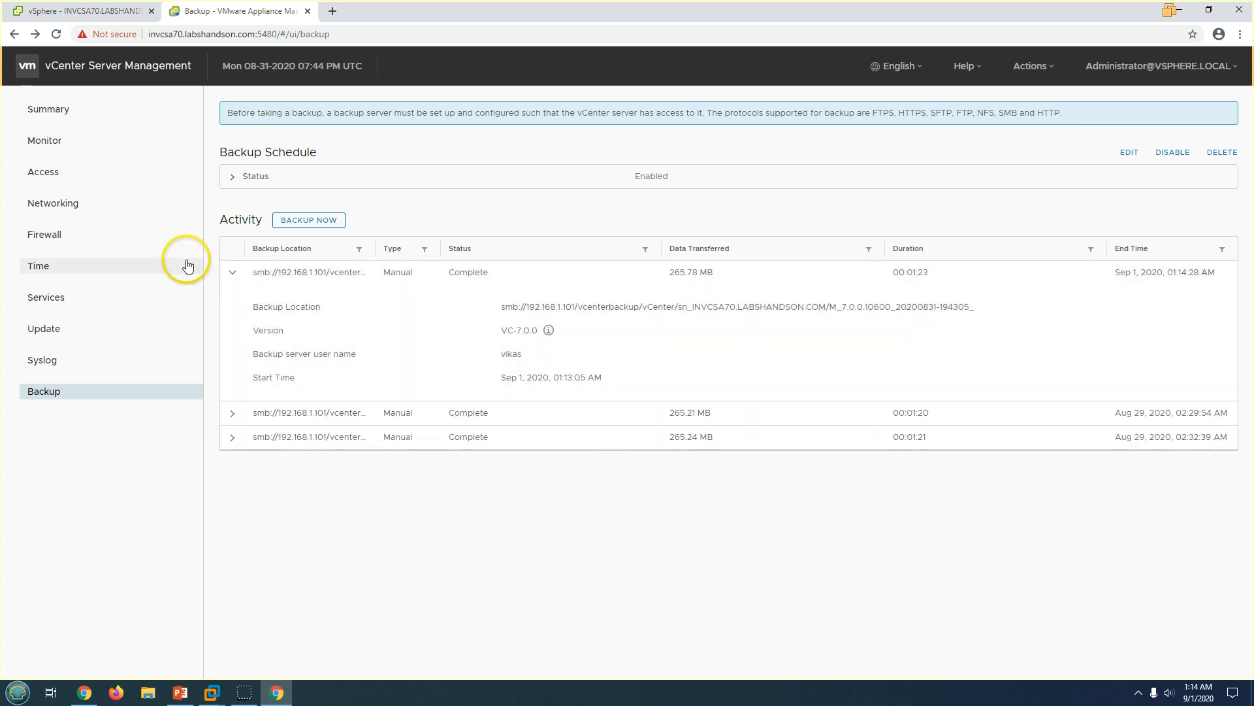
left_click(231, 272)
Start another encrypted manual backup to smb://192.168.1.101/vcenterbackup using the schedule's location and user name.
left_click(303, 220)
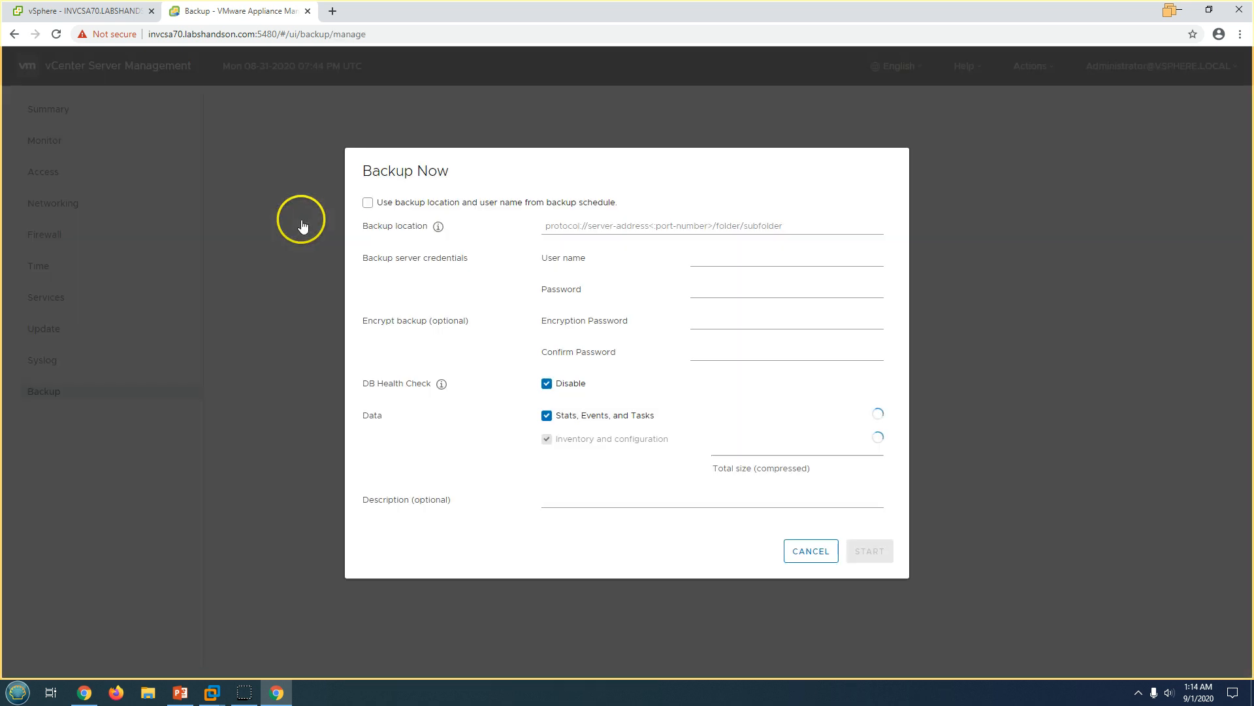
left_click(442, 201)
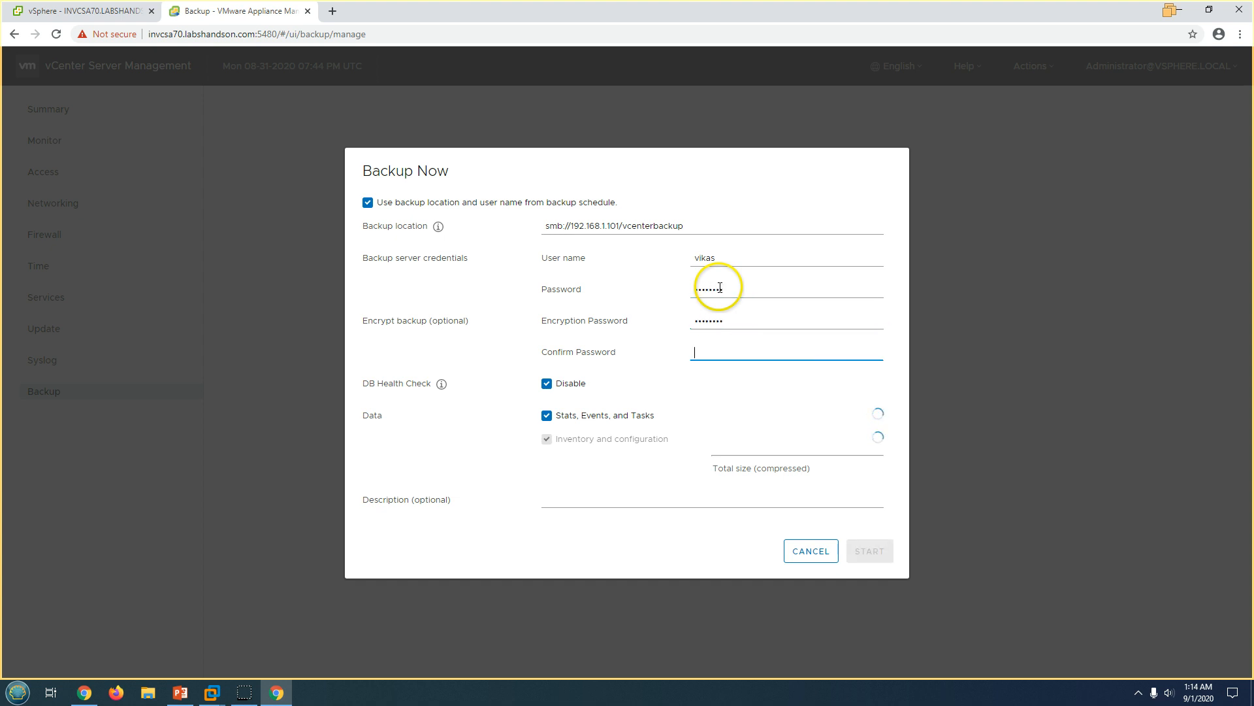
type("v")
type("•••••••")
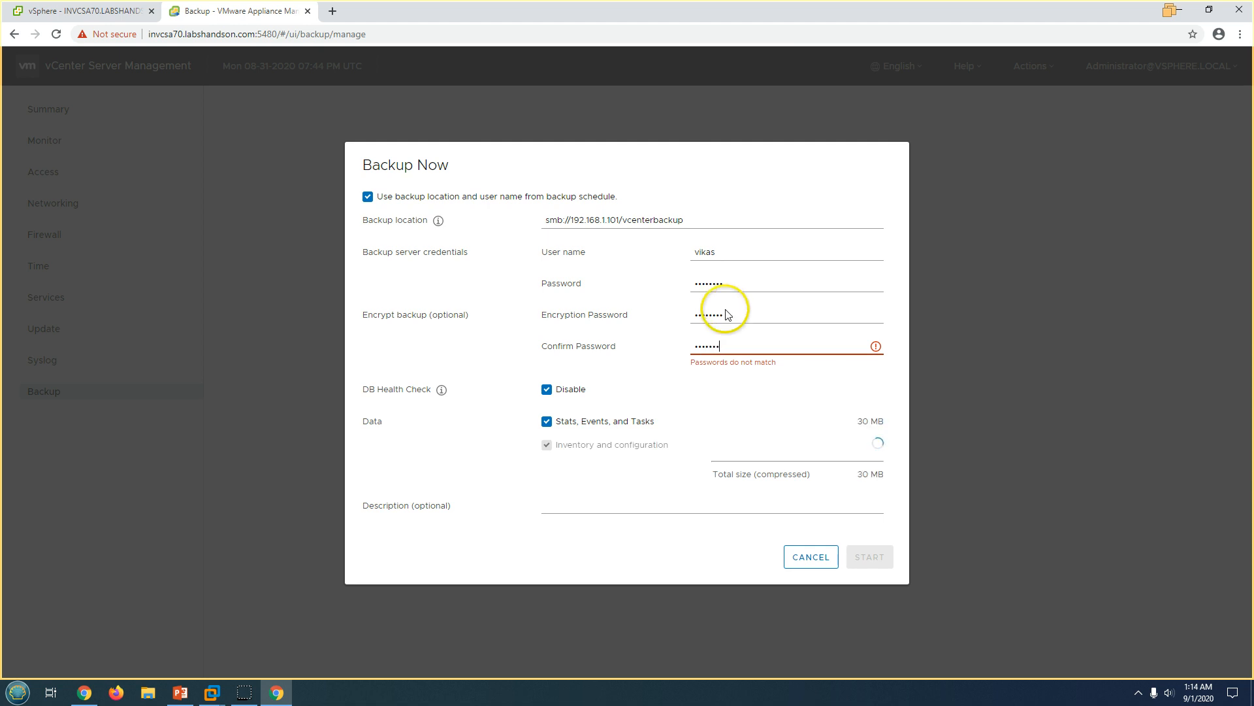
left_click_drag(738, 294, 677, 292)
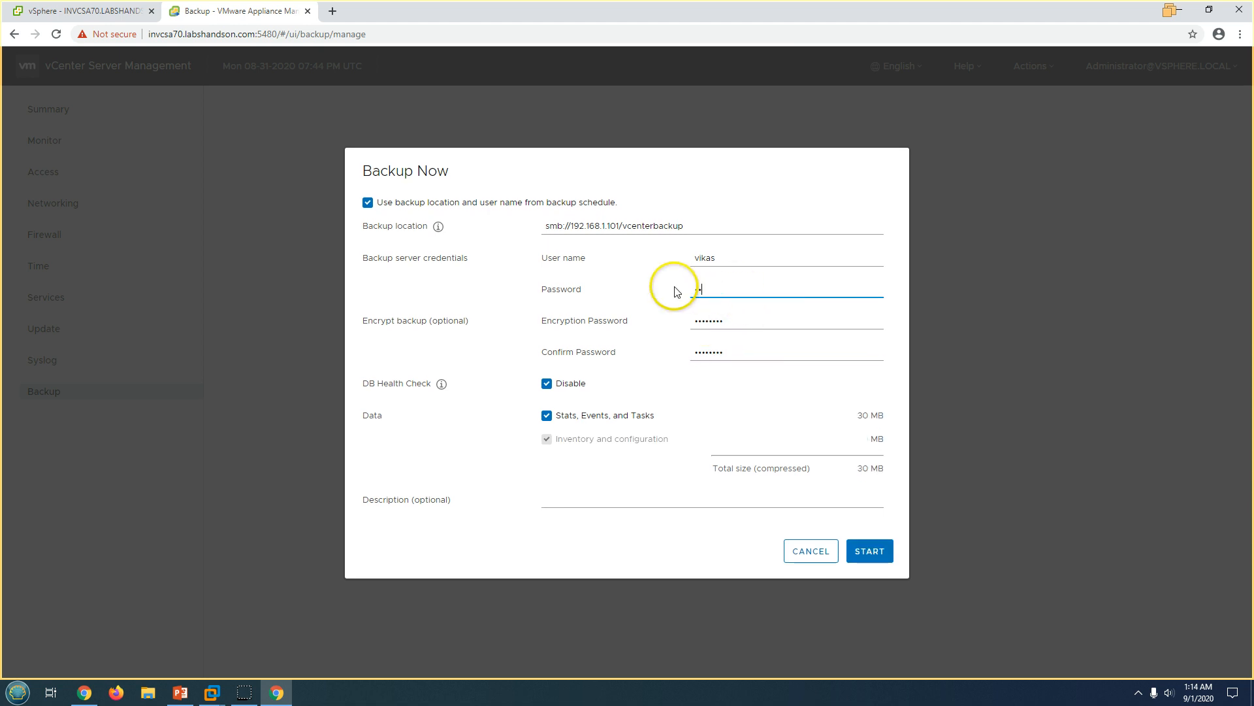
type("••••••••")
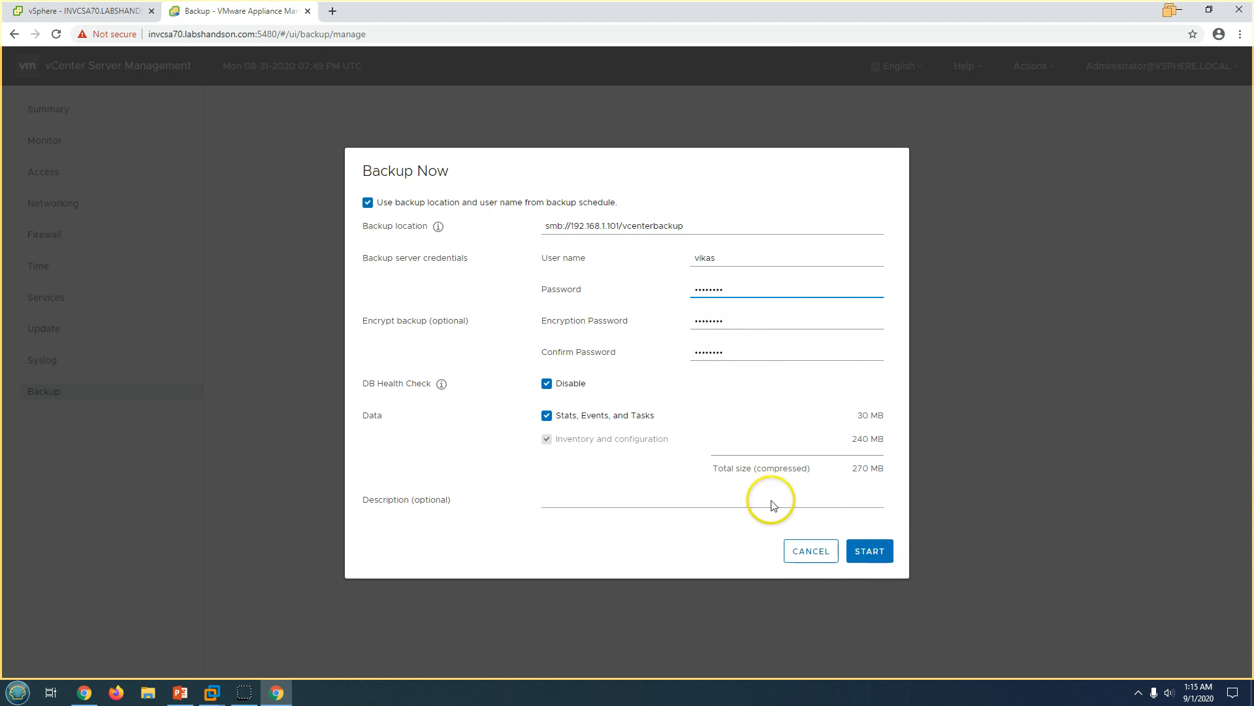
left_click(869, 551)
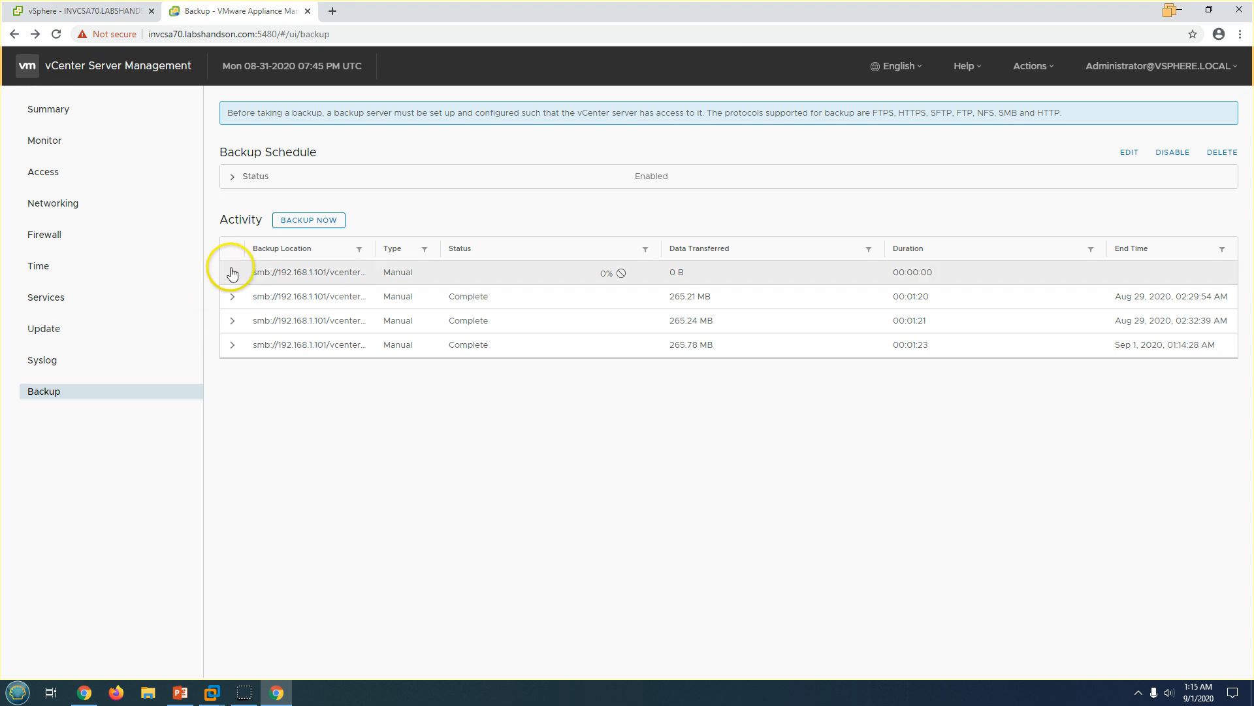
Expand the new backup's details to read its database health check message, then collapse them.
left_click(232, 273)
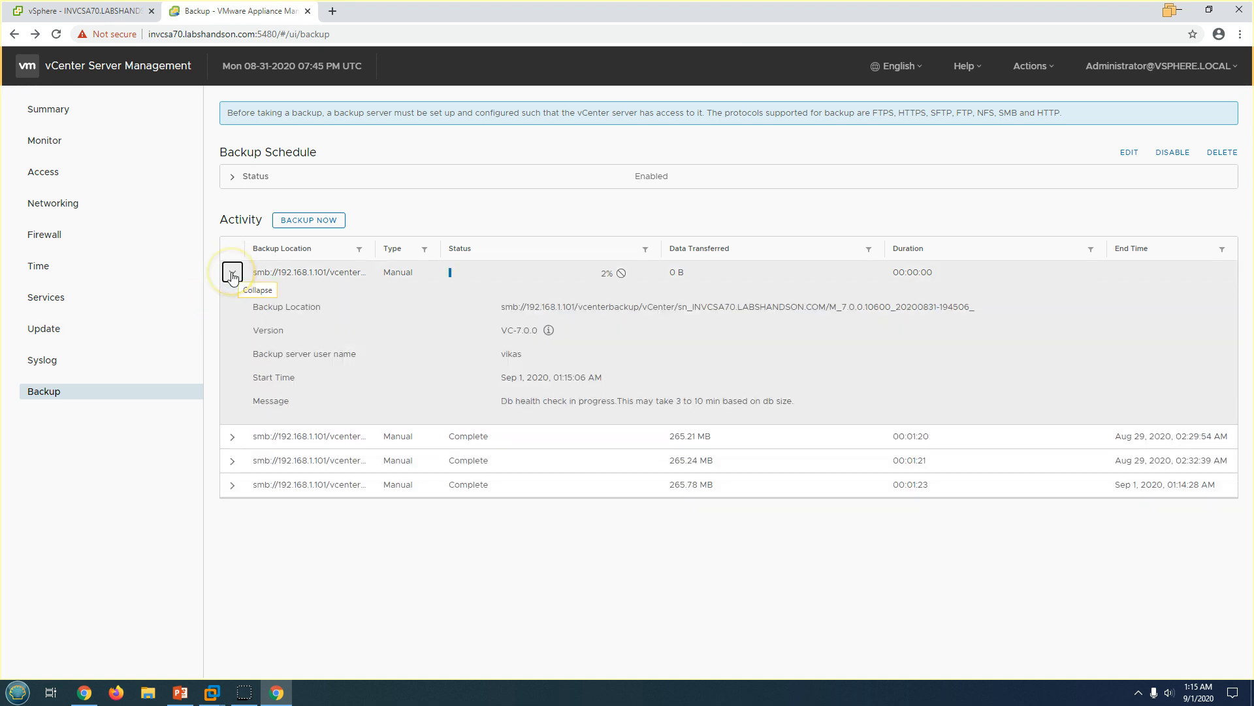
left_click(233, 273)
left_click(232, 273)
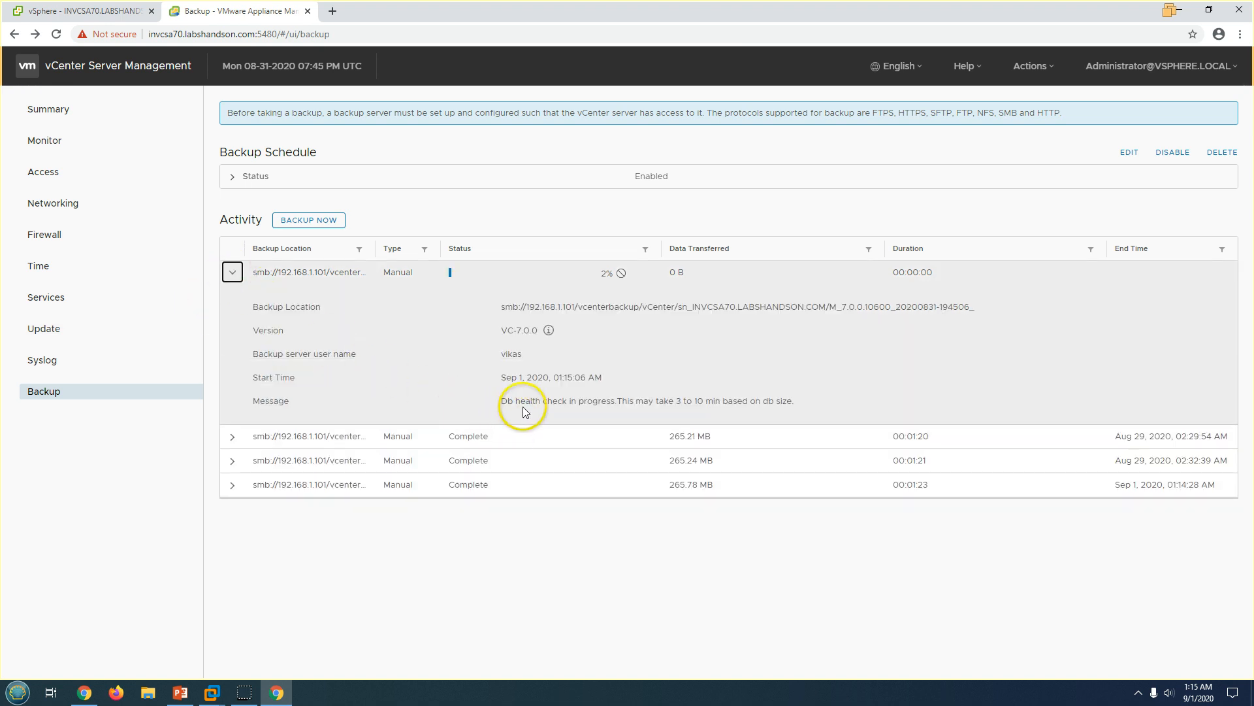
left_click_drag(500, 401, 845, 401)
left_click_drag(501, 400, 806, 401)
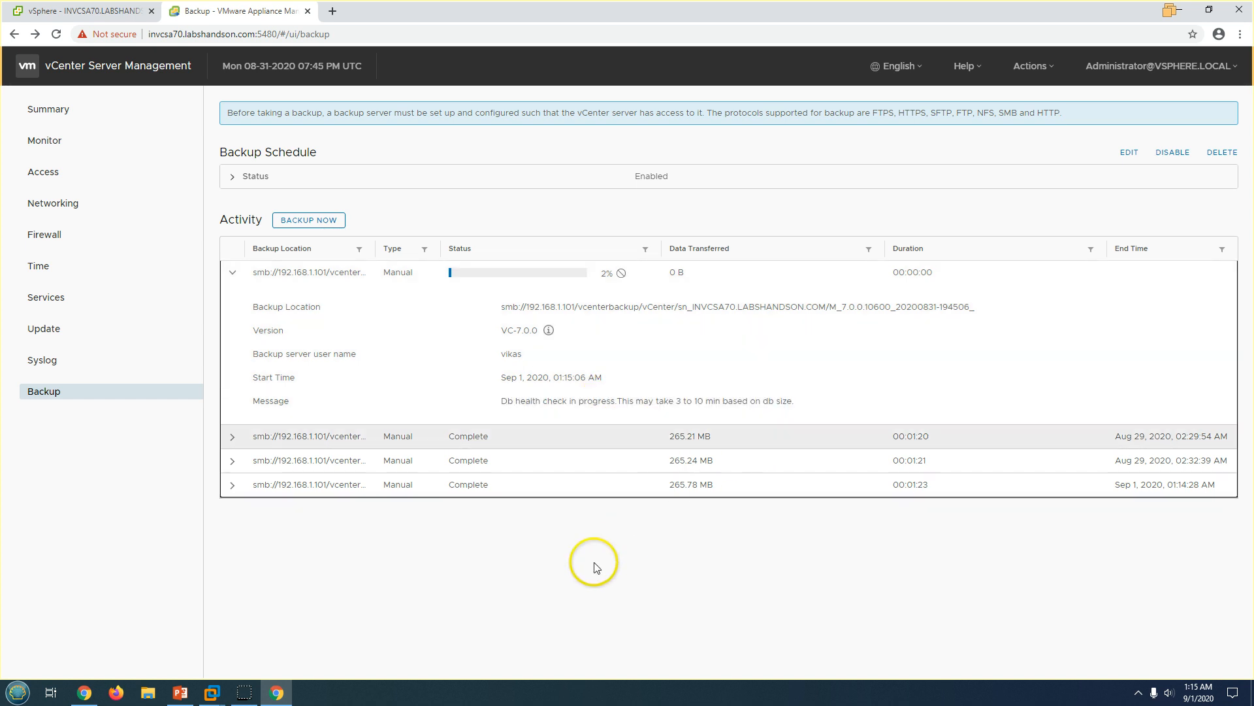
left_click(233, 272)
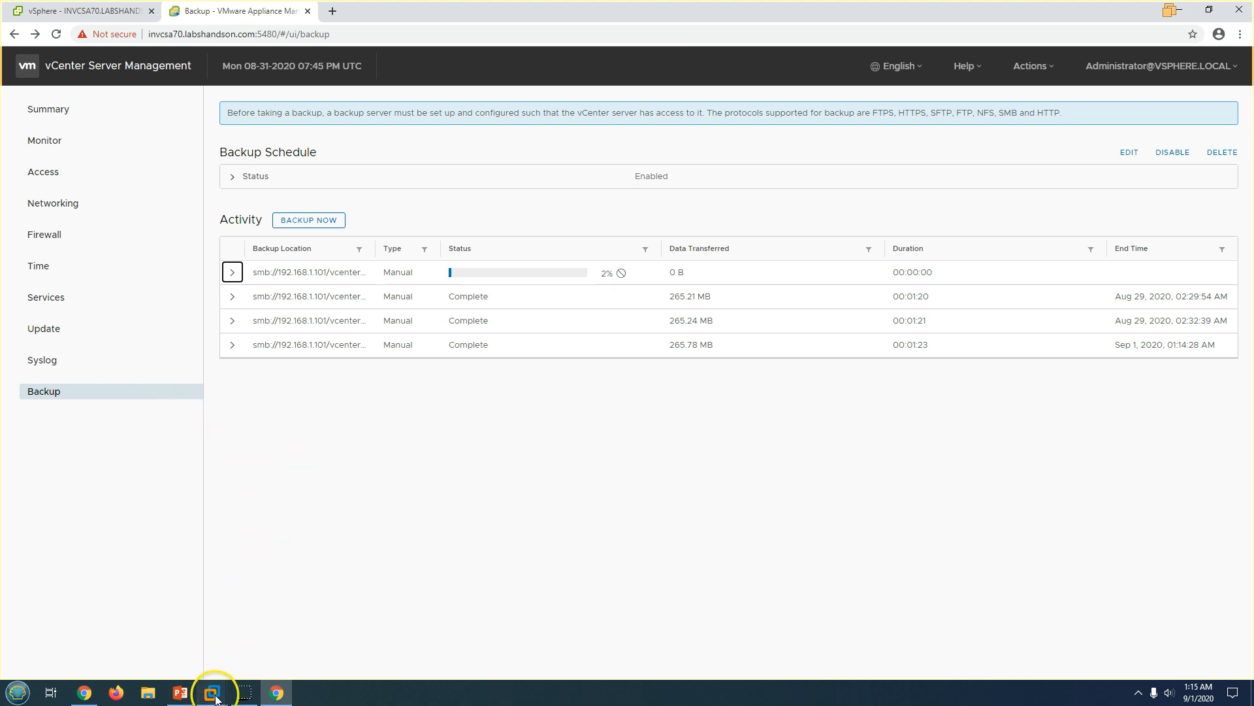
On Win2K12-DC01, check the size of database_full_backup.tar.gz.enc and the backup folder's total.
mouse_move(216, 696)
left_click(221, 646)
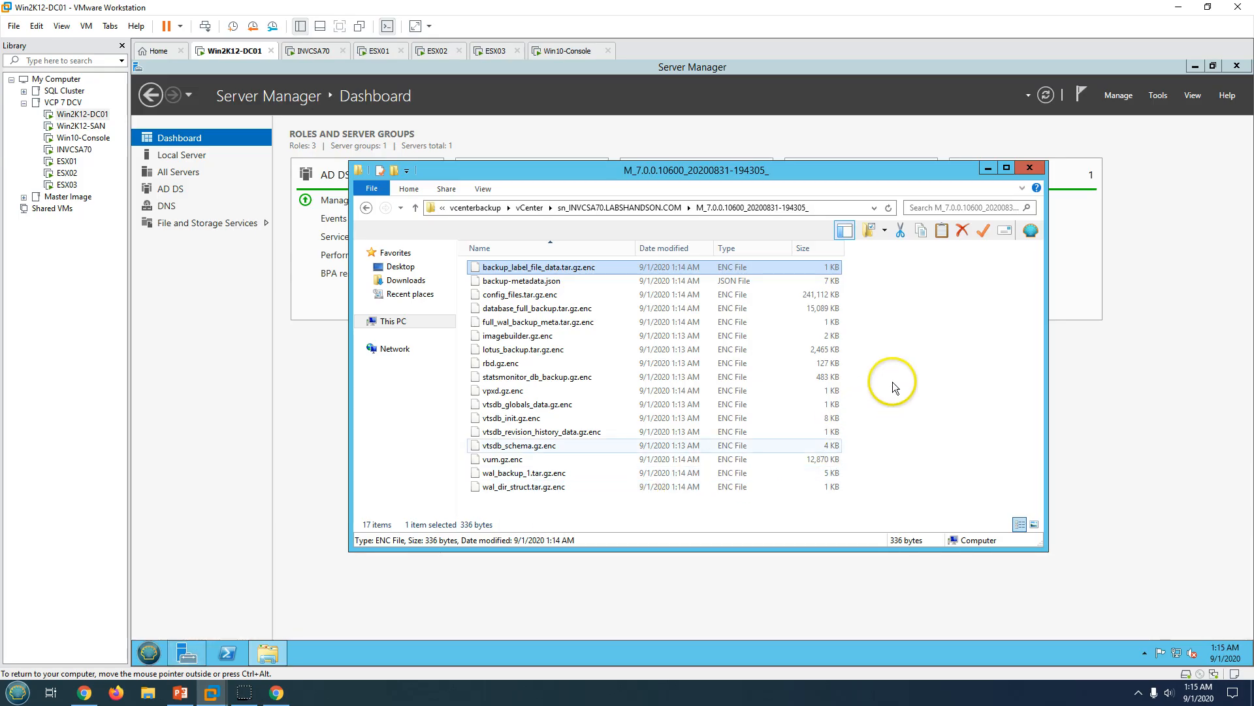
left_click(494, 309)
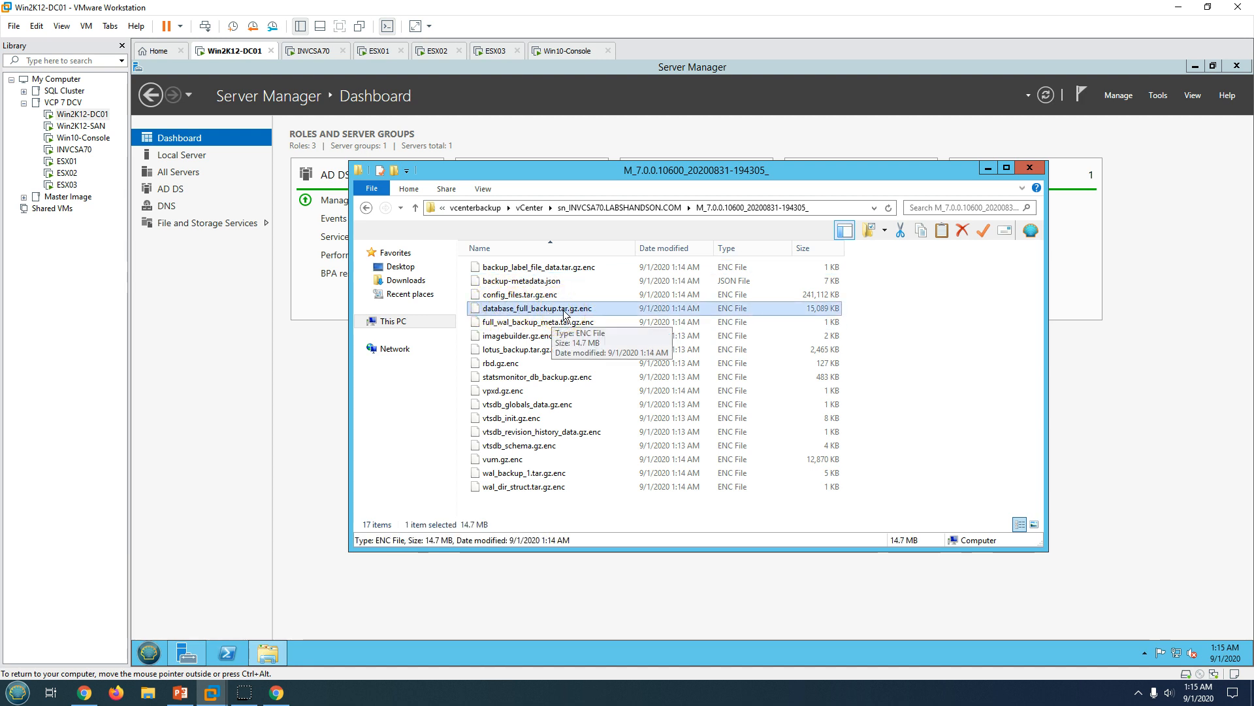
left_click(518, 504)
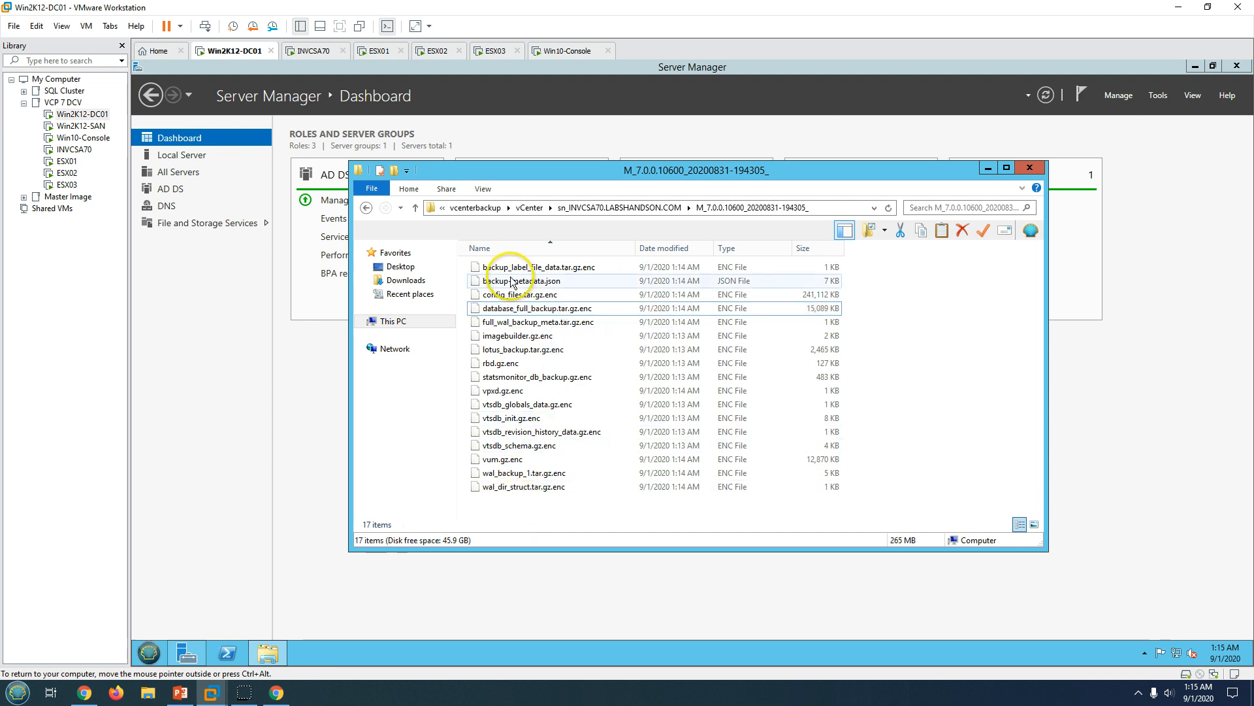
Return to the vCenter Backup page and toggle the running backup's details row.
left_click(275, 694)
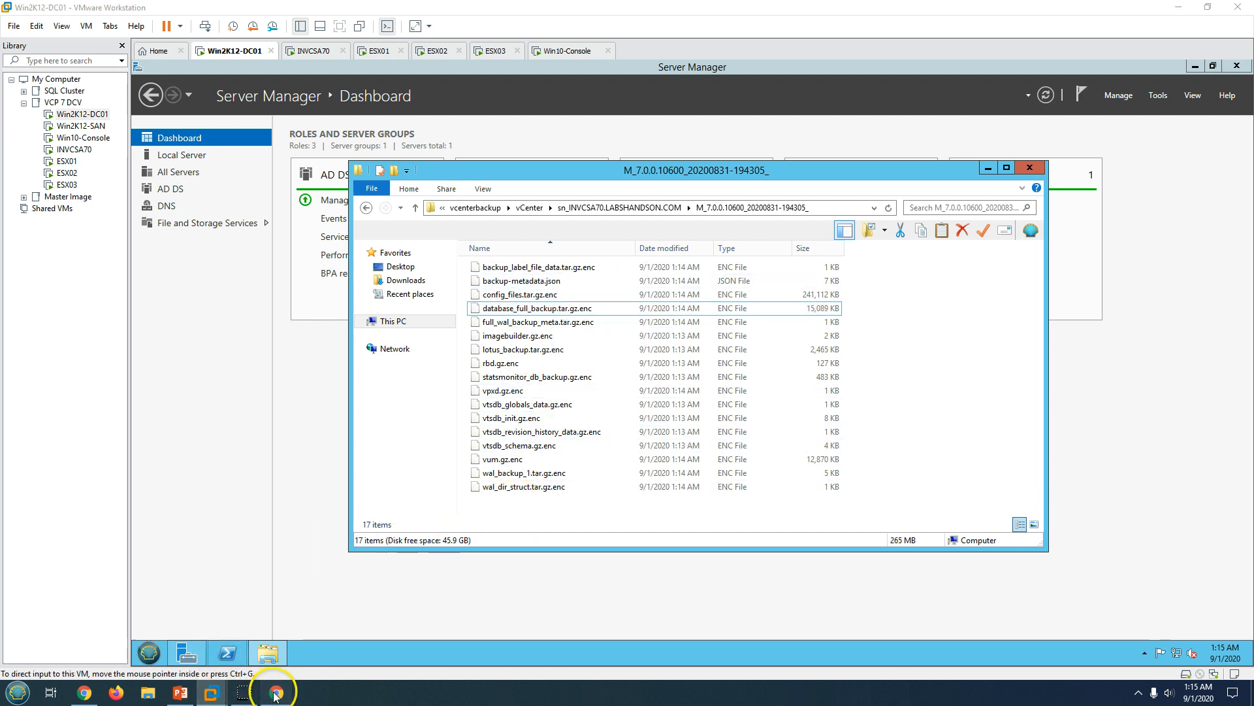
left_click(232, 272)
left_click(232, 272)
Copy the running backup's full SMB Backup Location path from its expanded details.
left_click(232, 272)
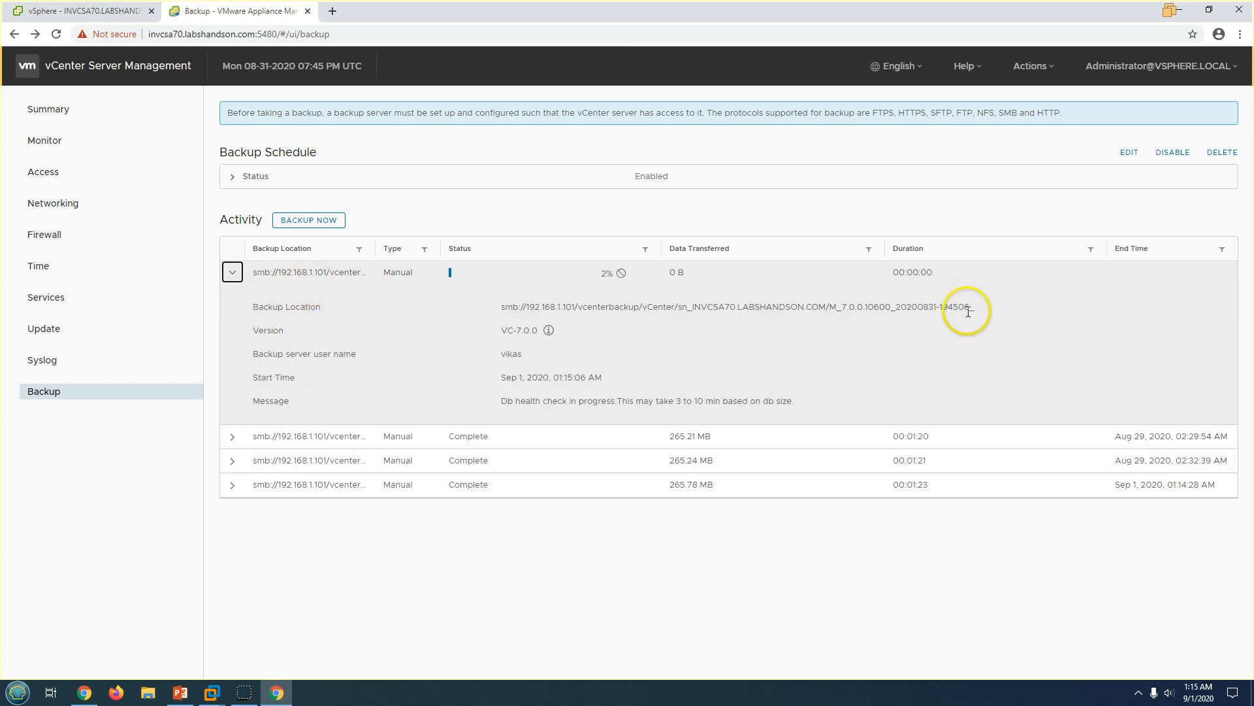
left_click_drag(994, 305, 501, 307)
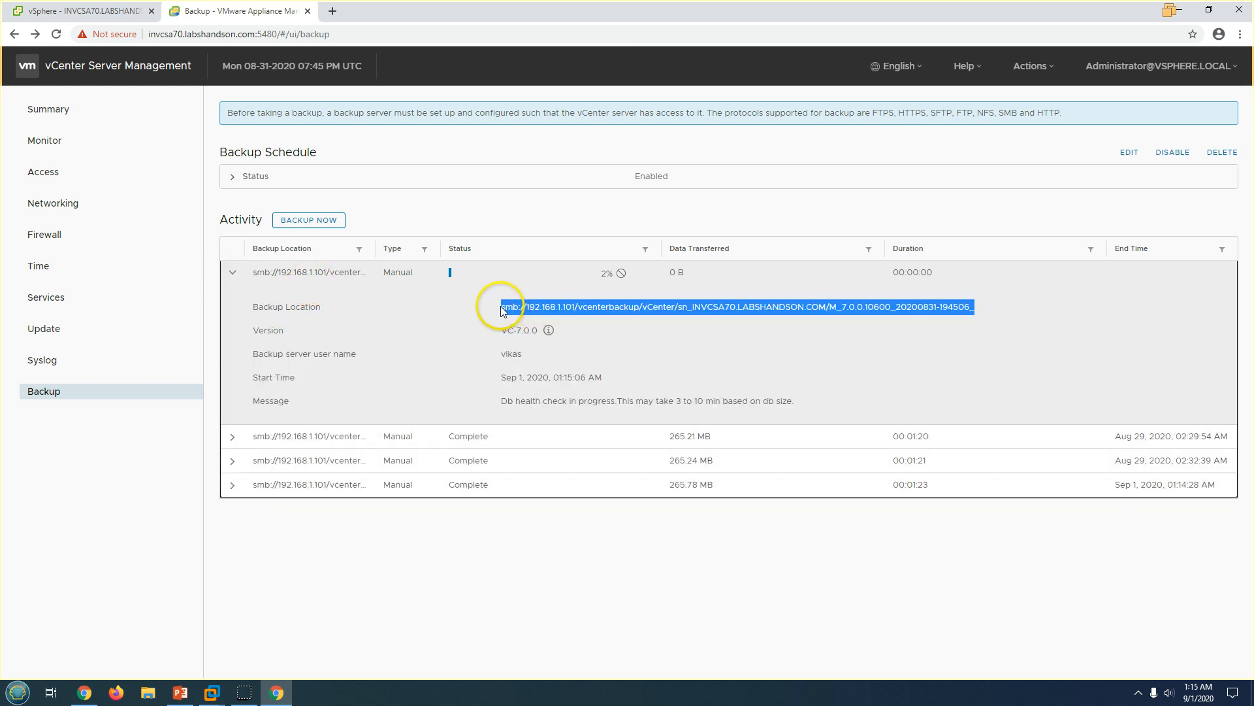
right_click(502, 308)
left_click(523, 315)
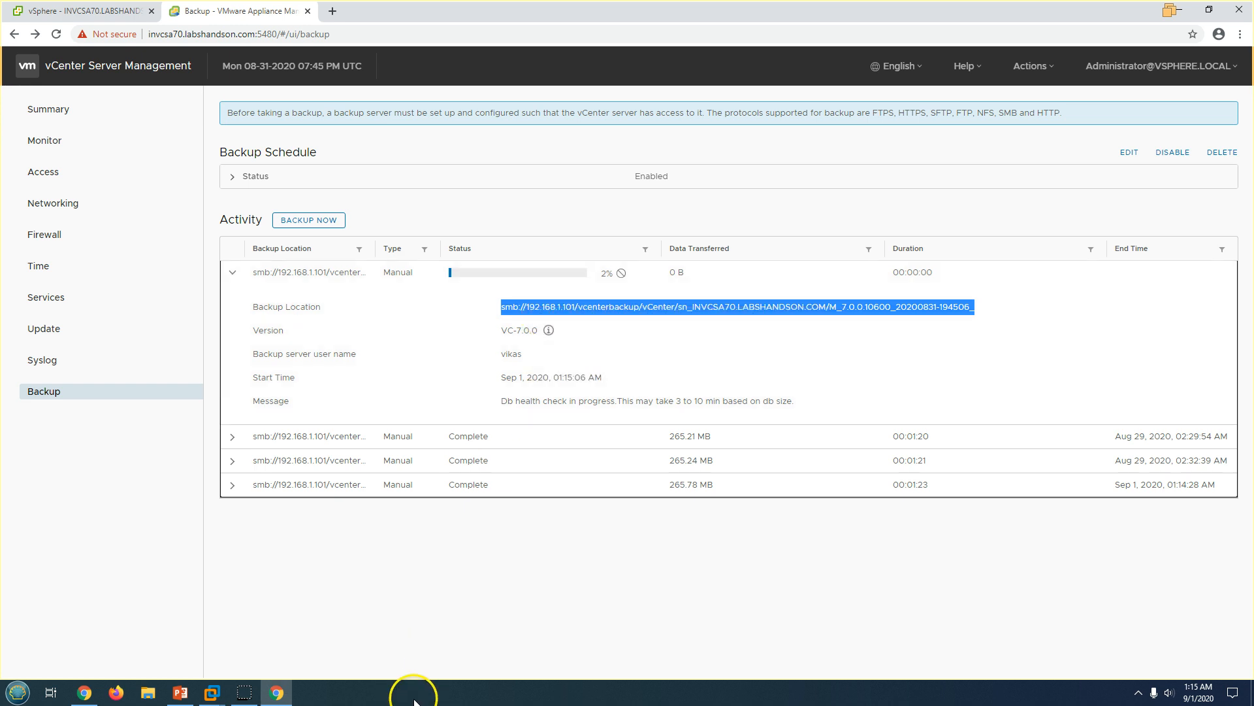
Paste the backup path into a new Notepad note, then minimize Notepad.
key("super+r")
type("notepad")
key("Return")
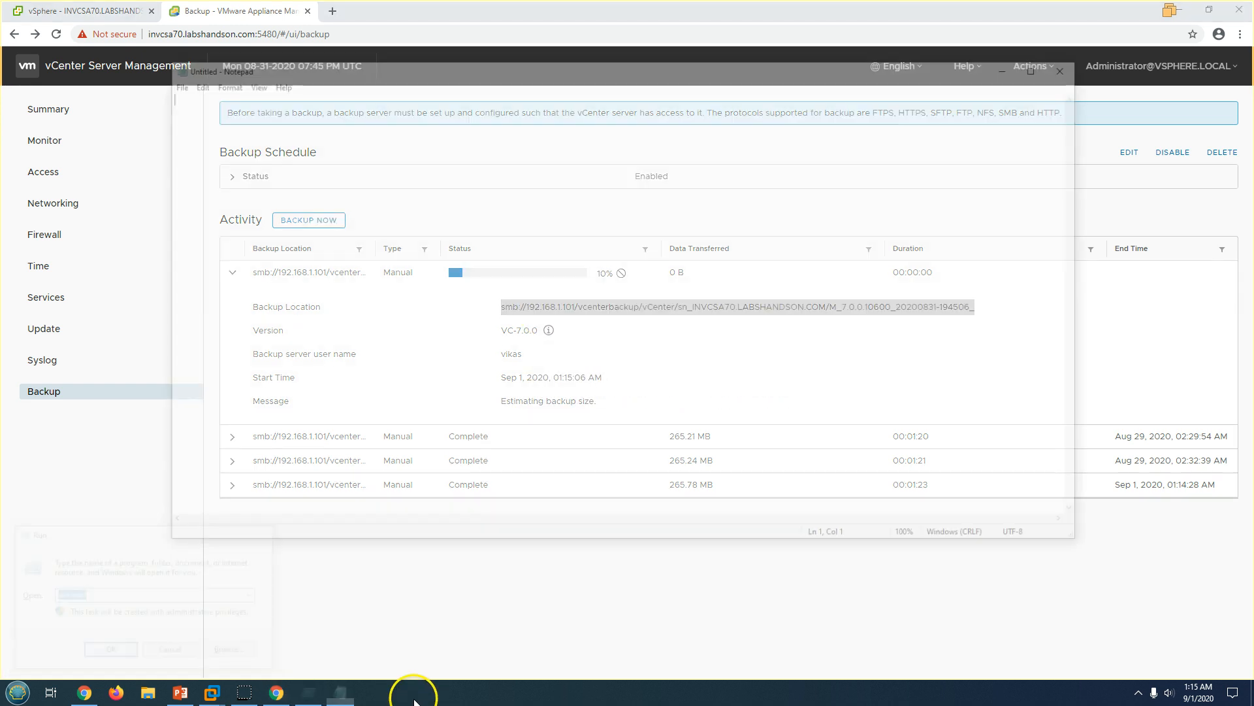
key("ctrl+v")
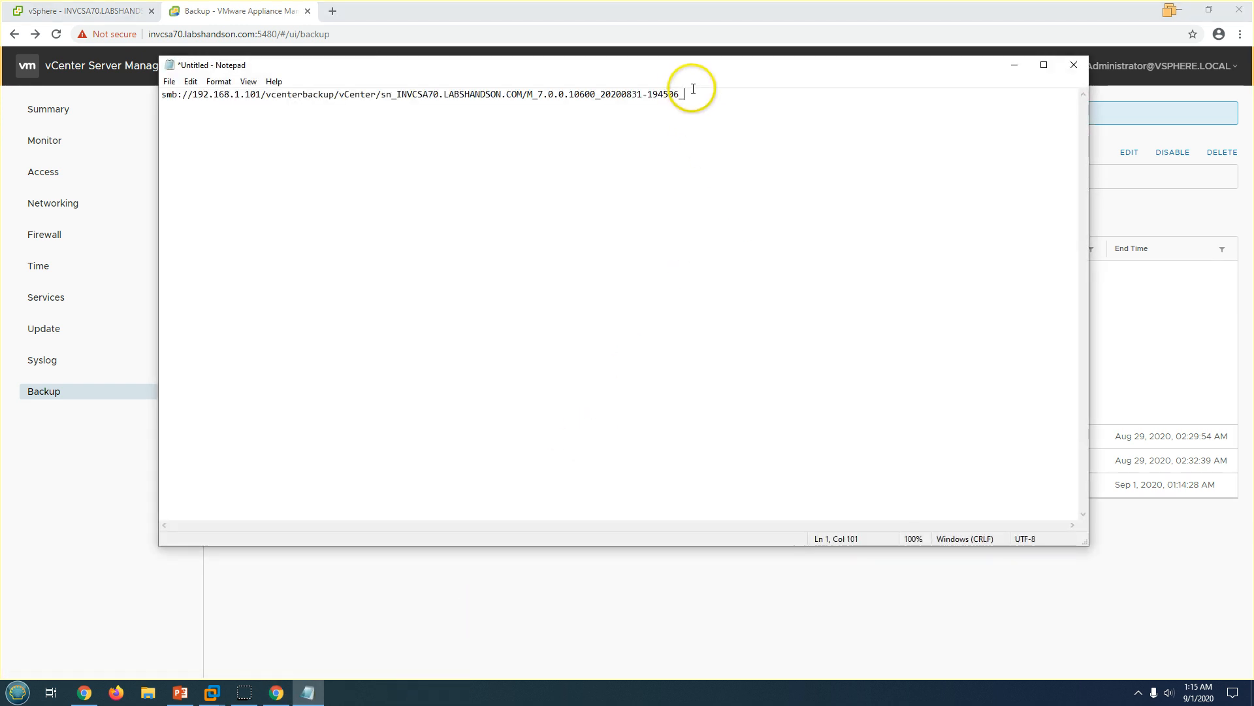
left_click_drag(683, 96, 150, 96)
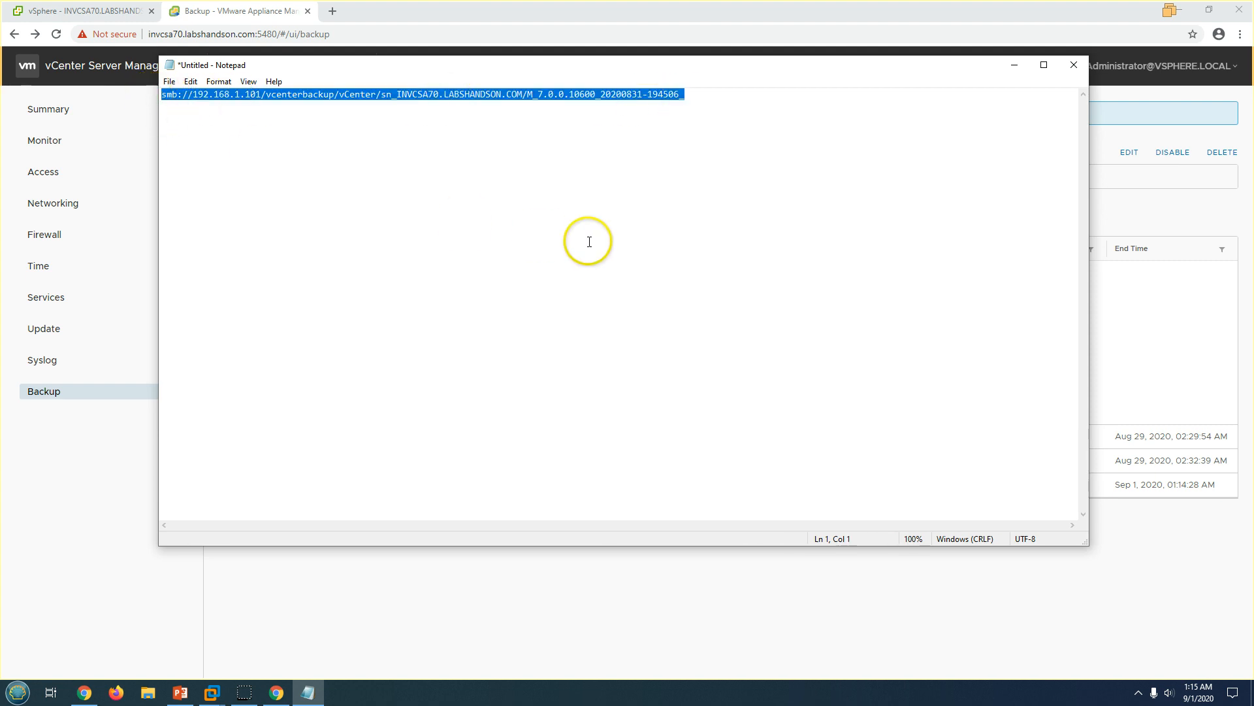
left_click(1014, 64)
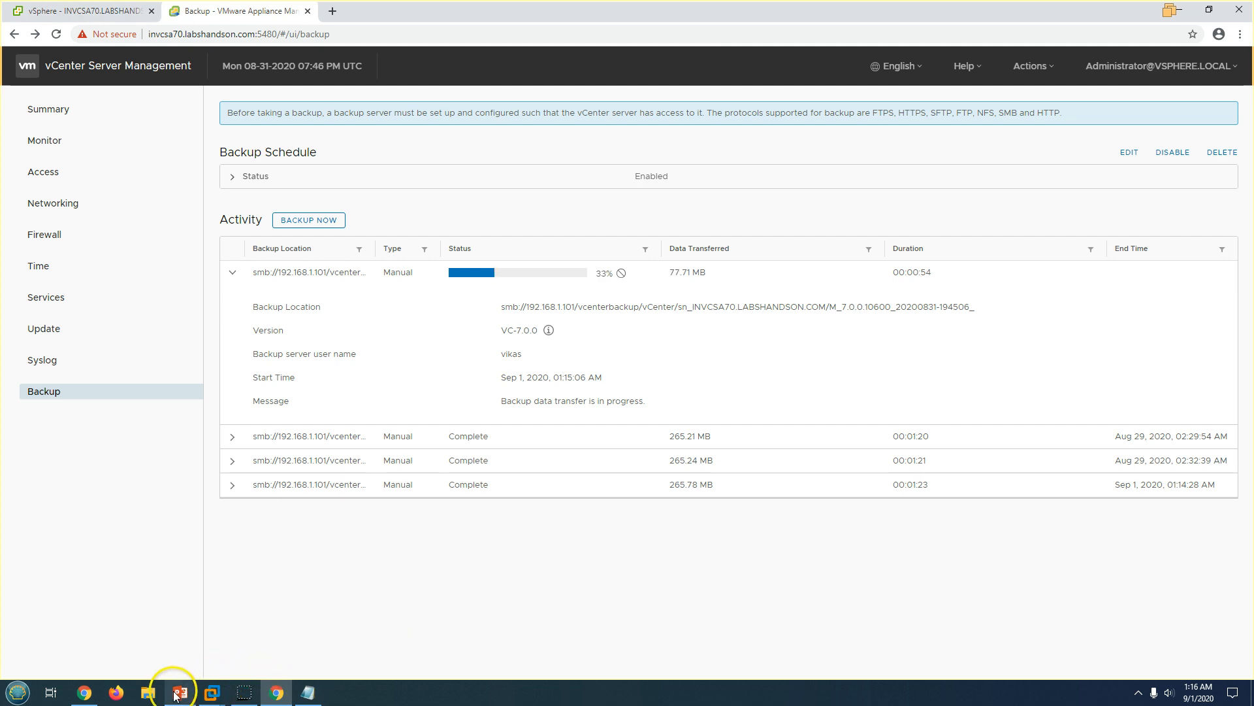
left_click(210, 693)
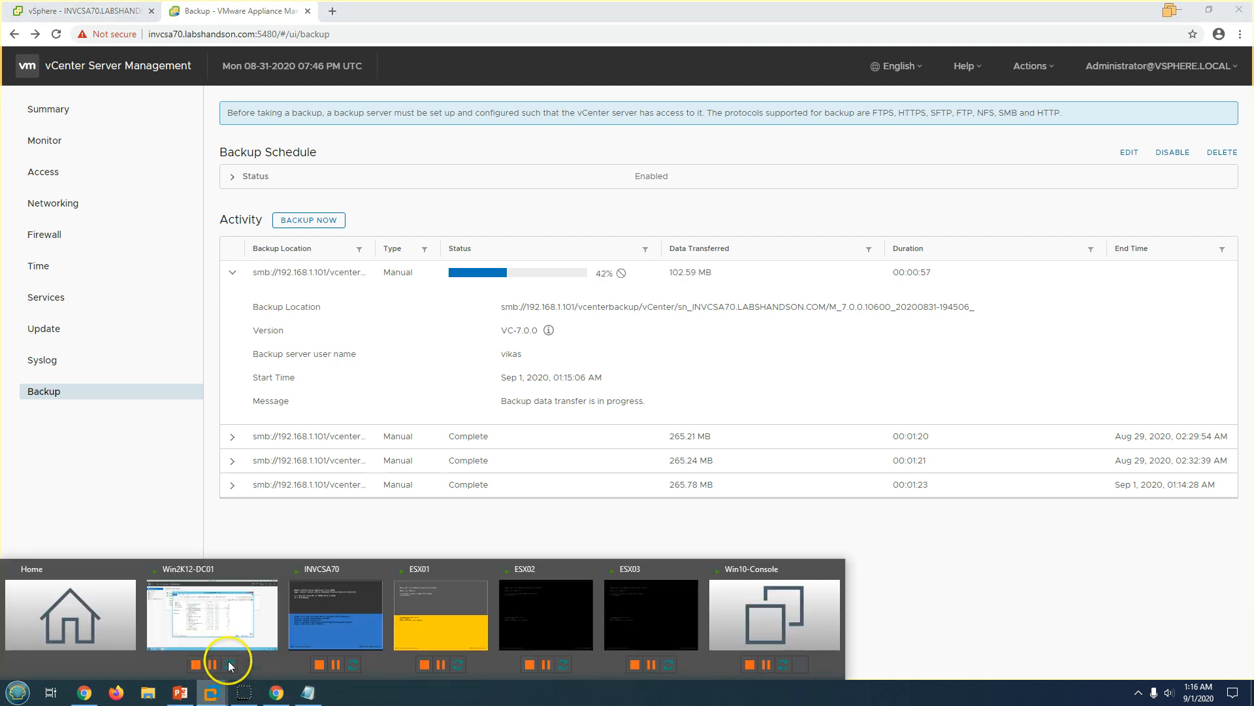
left_click(215, 617)
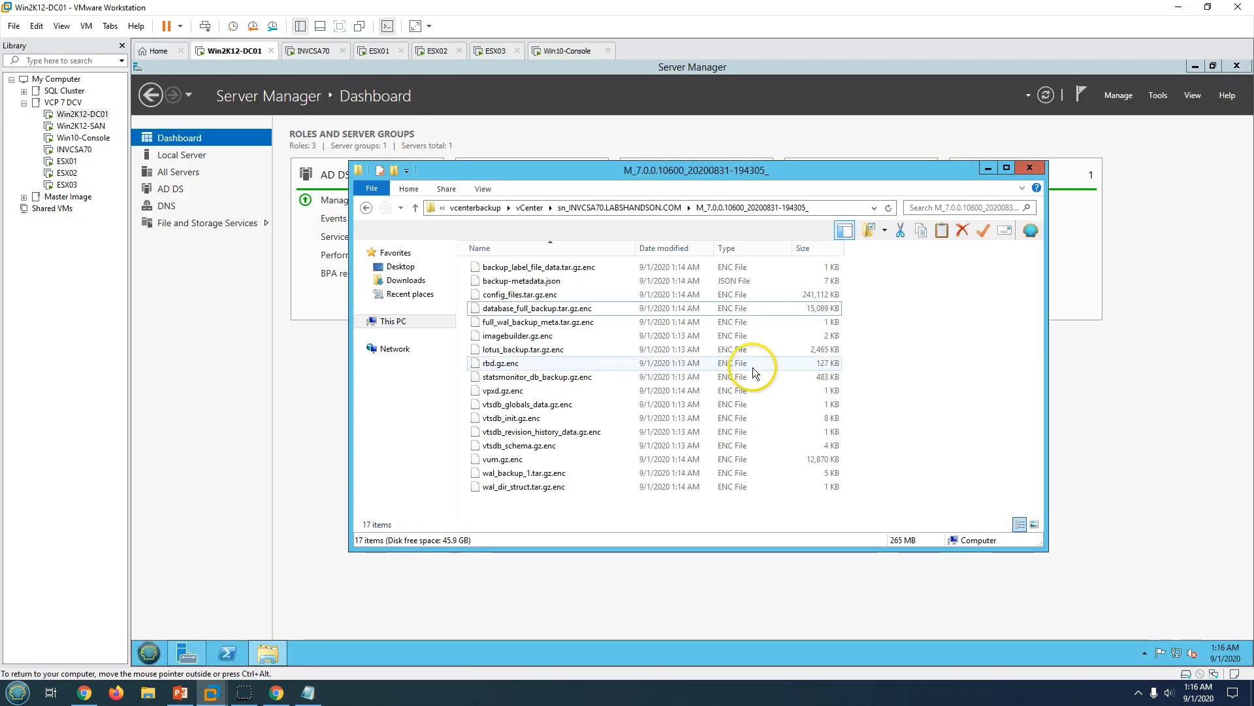
left_click(630, 207)
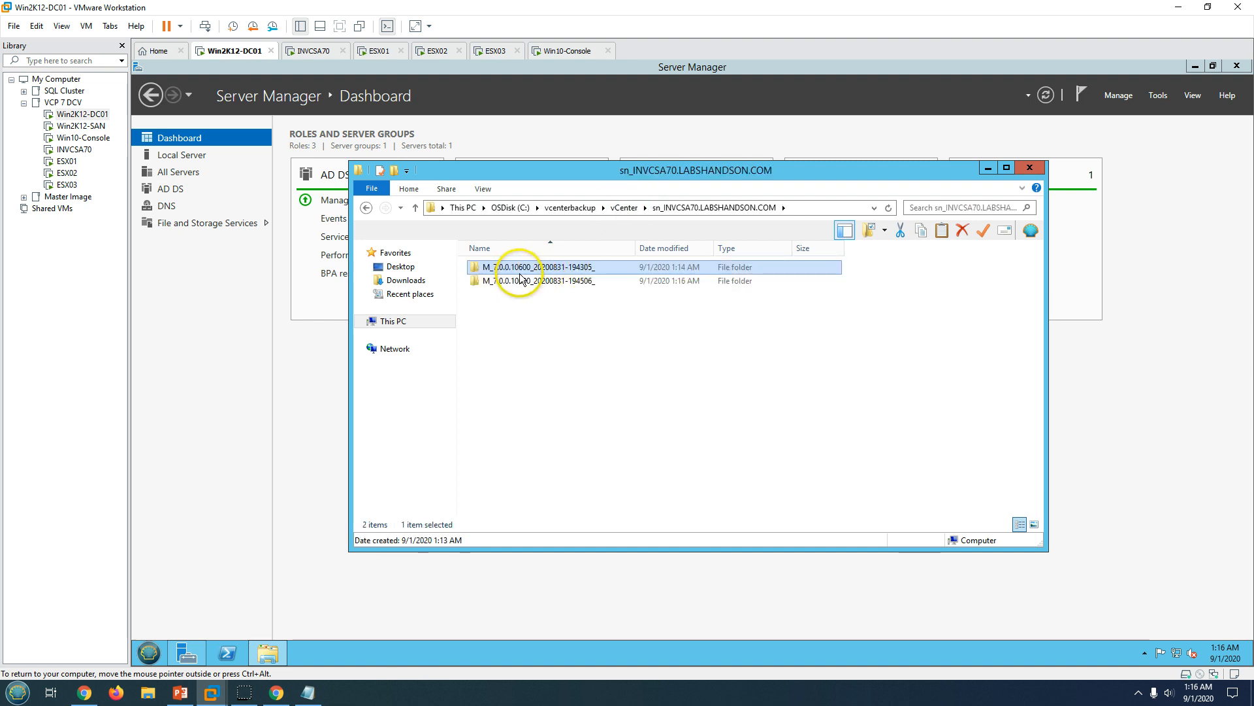
left_click(581, 282)
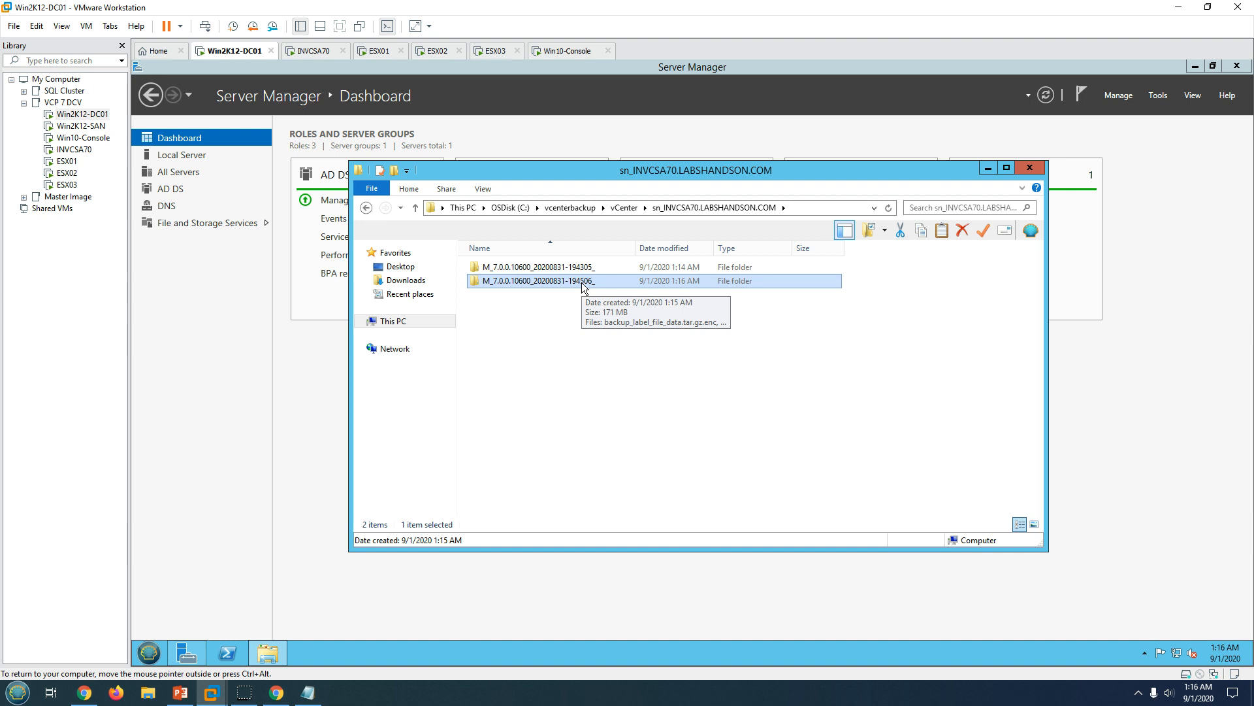
double_click(582, 282)
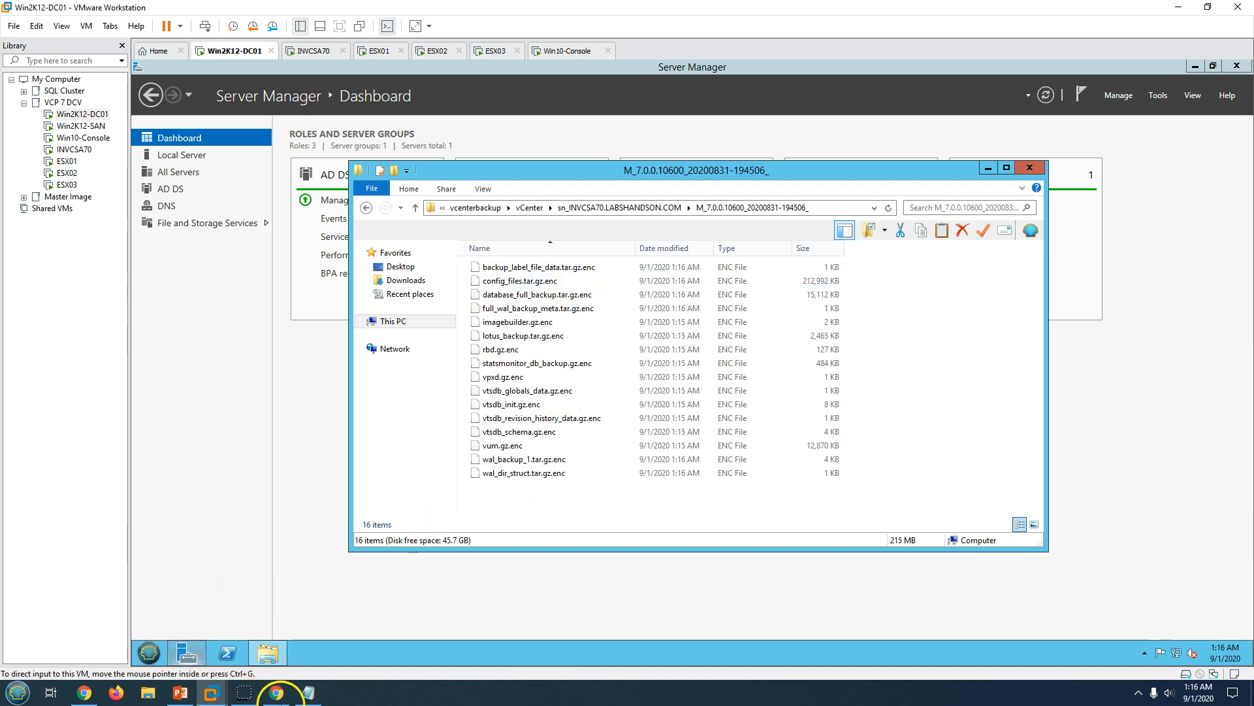
Confirm the second manual backup completed at 265.82 MB, then move to the vSphere Client.
left_click(277, 691)
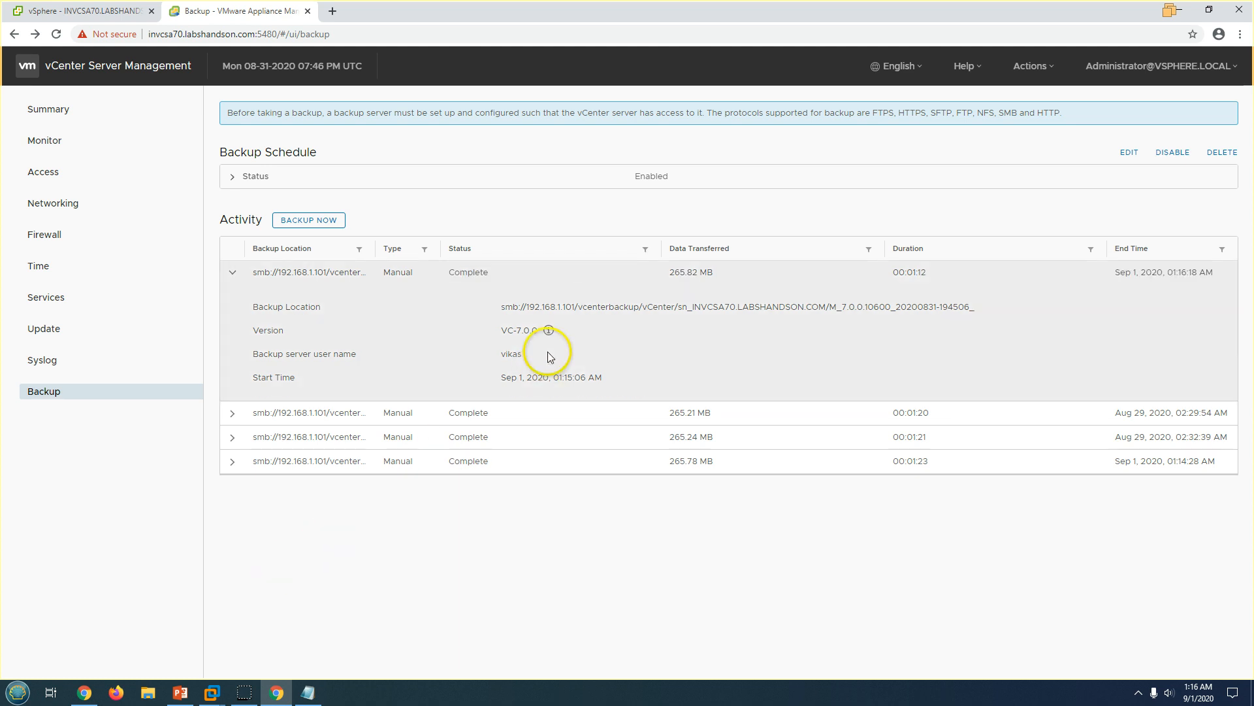
left_click(234, 272)
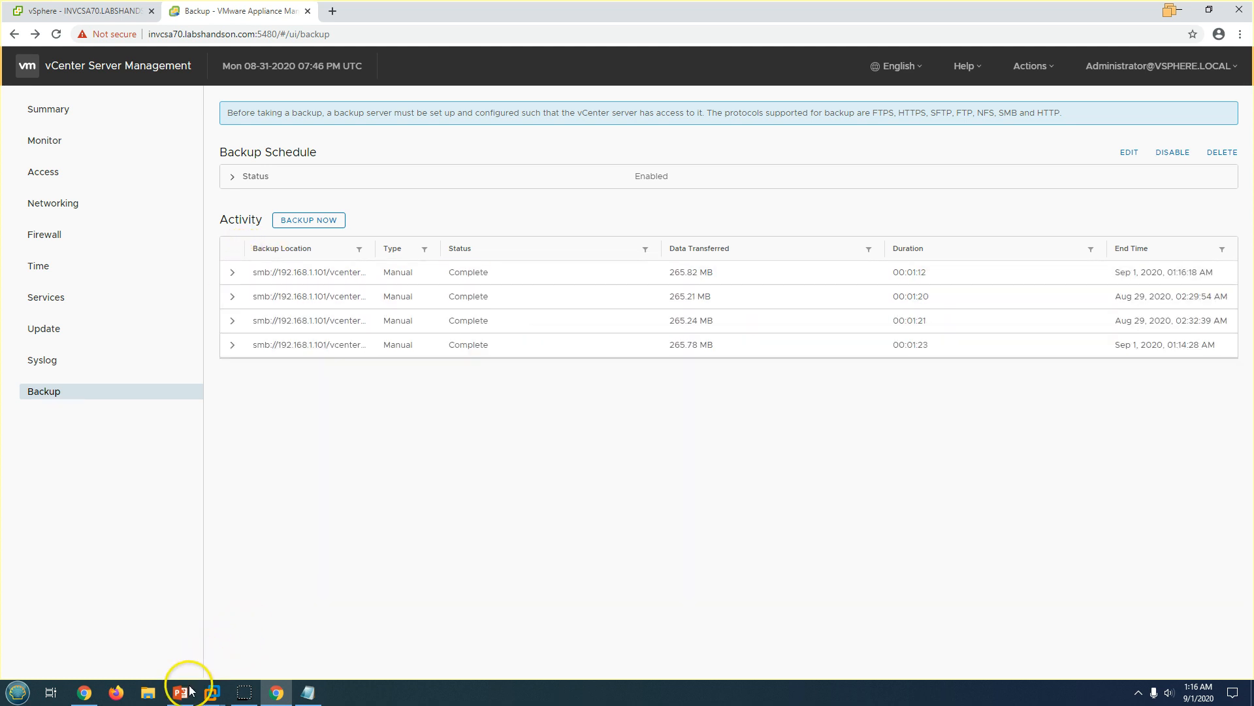
left_click(70, 117)
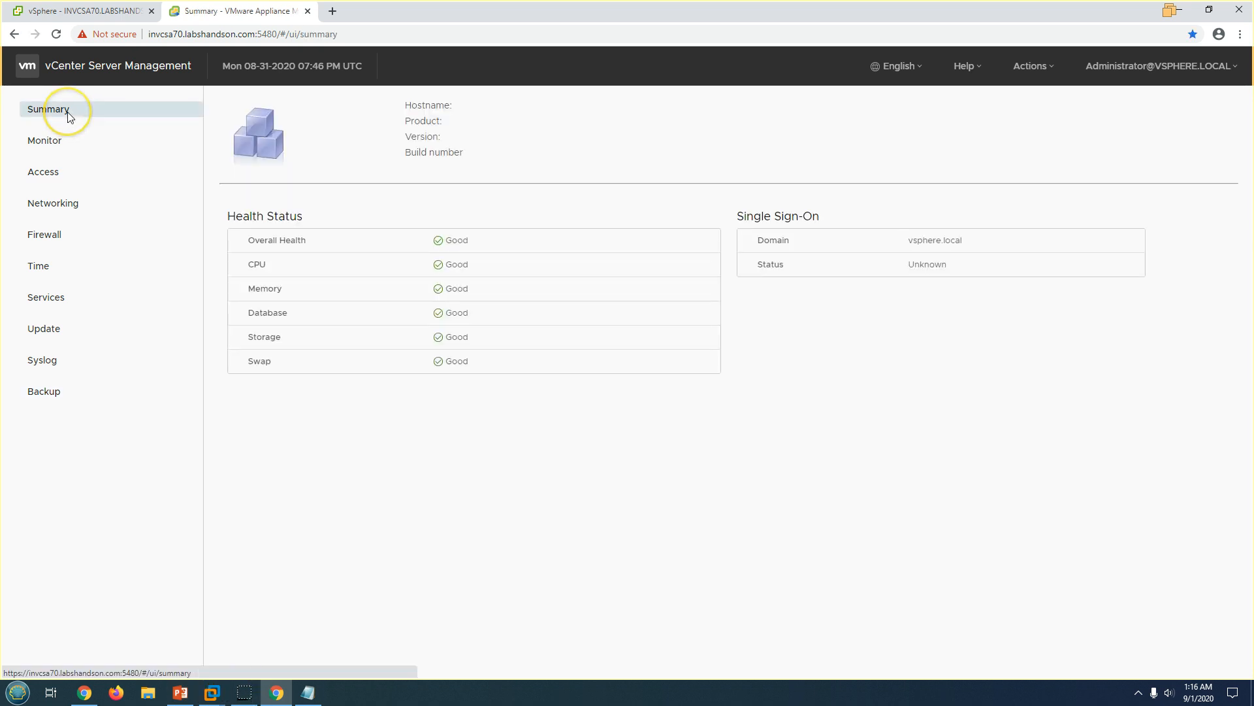
left_click(159, 11)
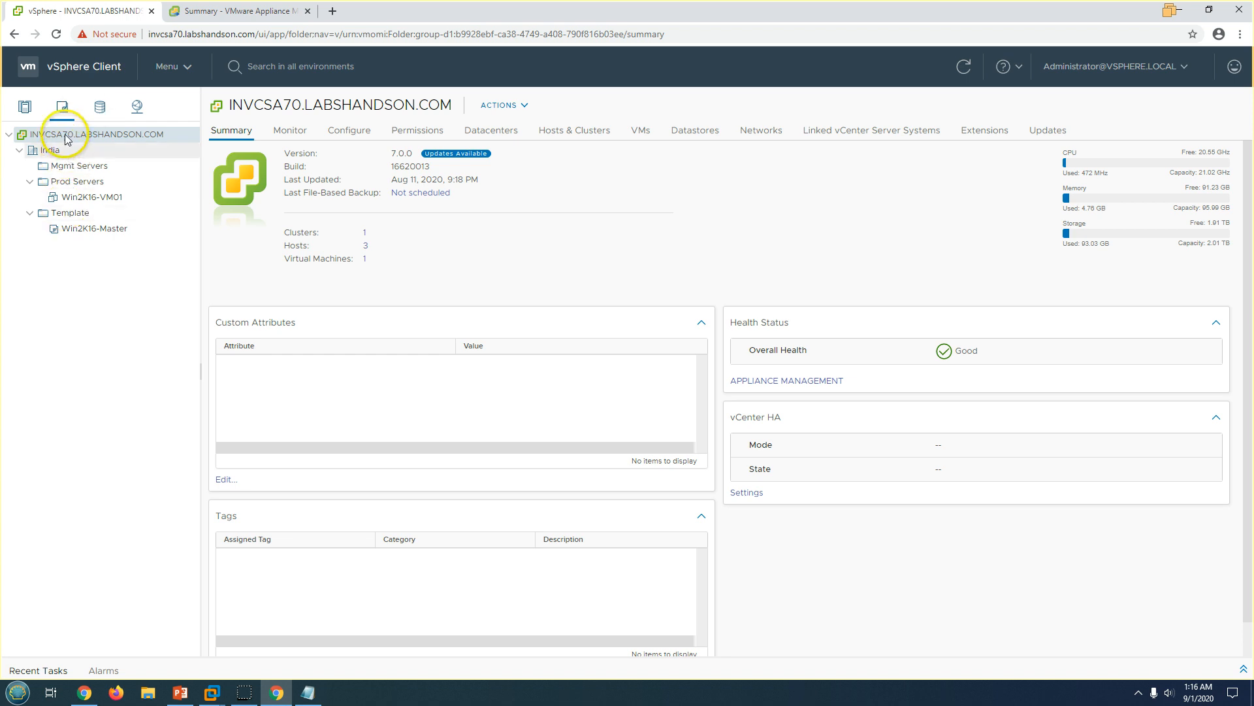
Verify INVCSA70's Last File-Based Backup reads Sep 1, 2020, 1:15 AM, then return to the PowerPoint title slide.
left_click(24, 113)
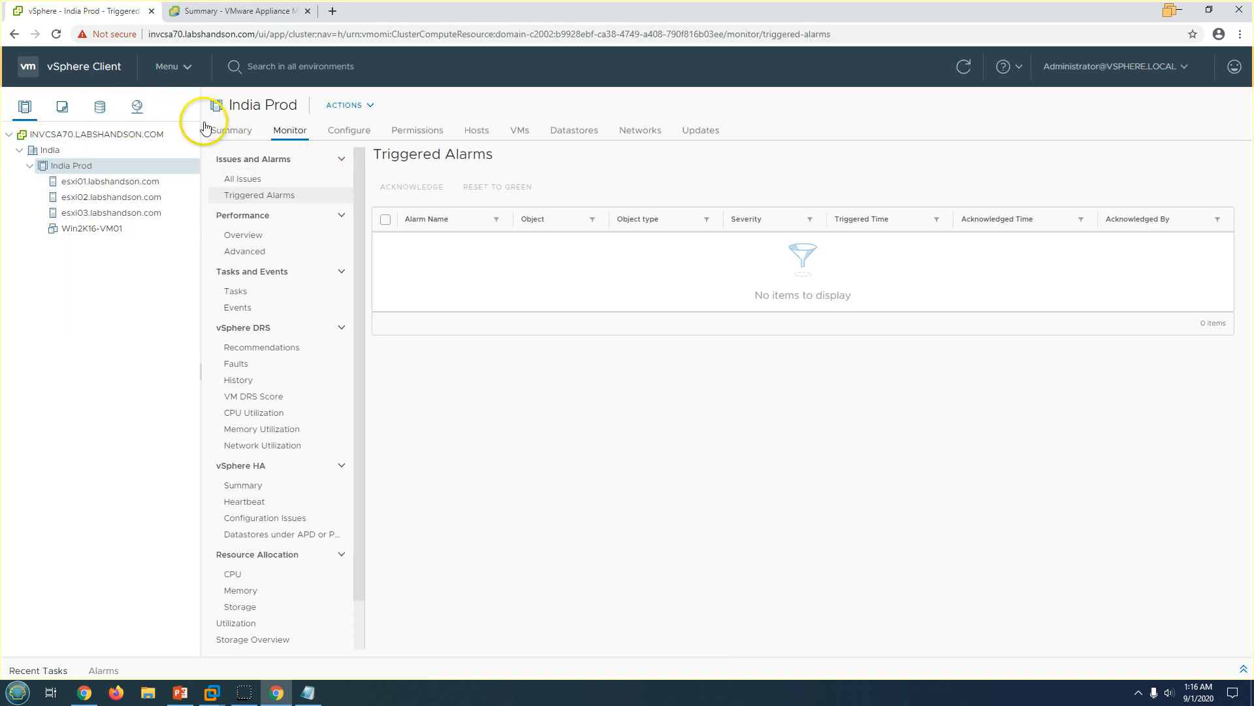
left_click(209, 127)
left_click(67, 133)
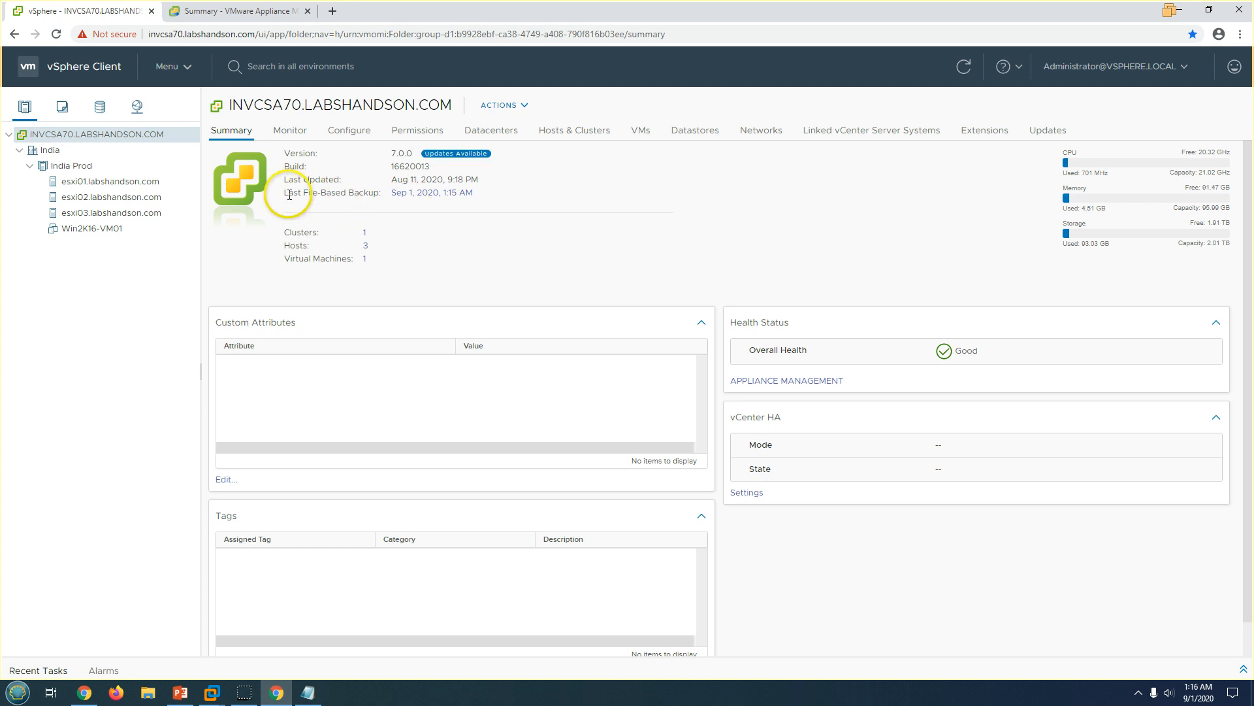
left_click_drag(290, 195, 359, 196)
left_click(480, 196)
left_click_drag(480, 196, 286, 153)
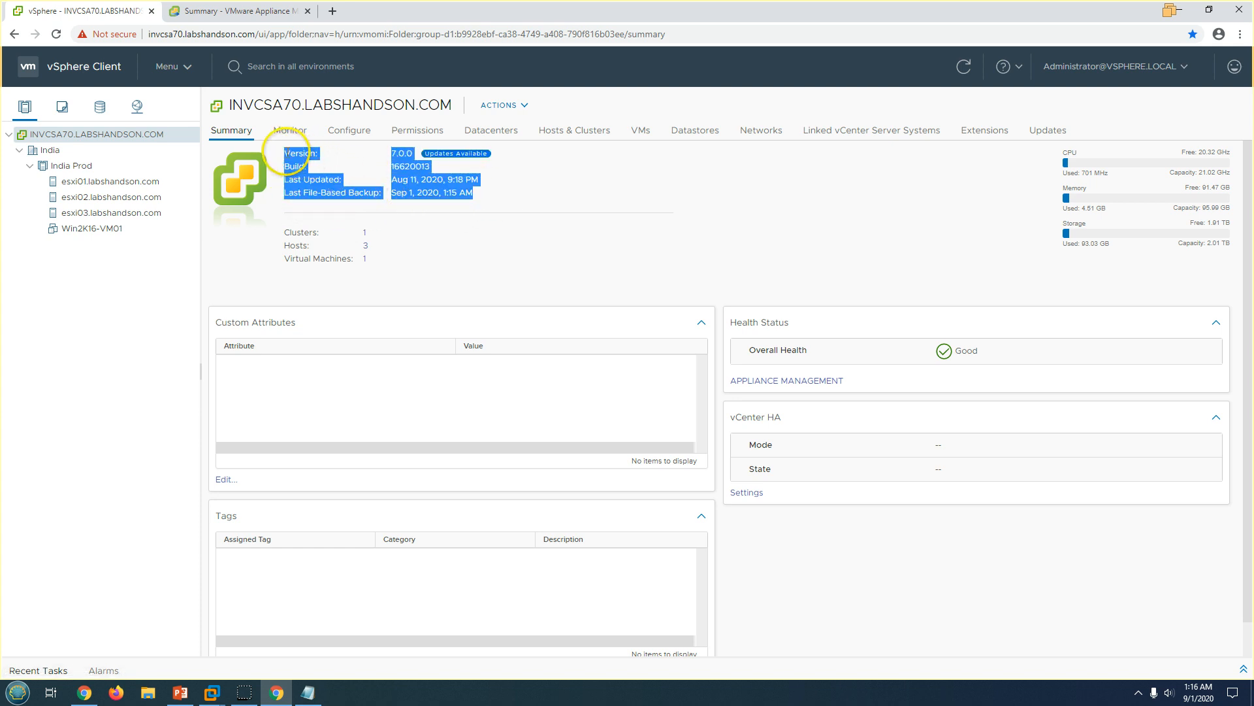
left_click(487, 219)
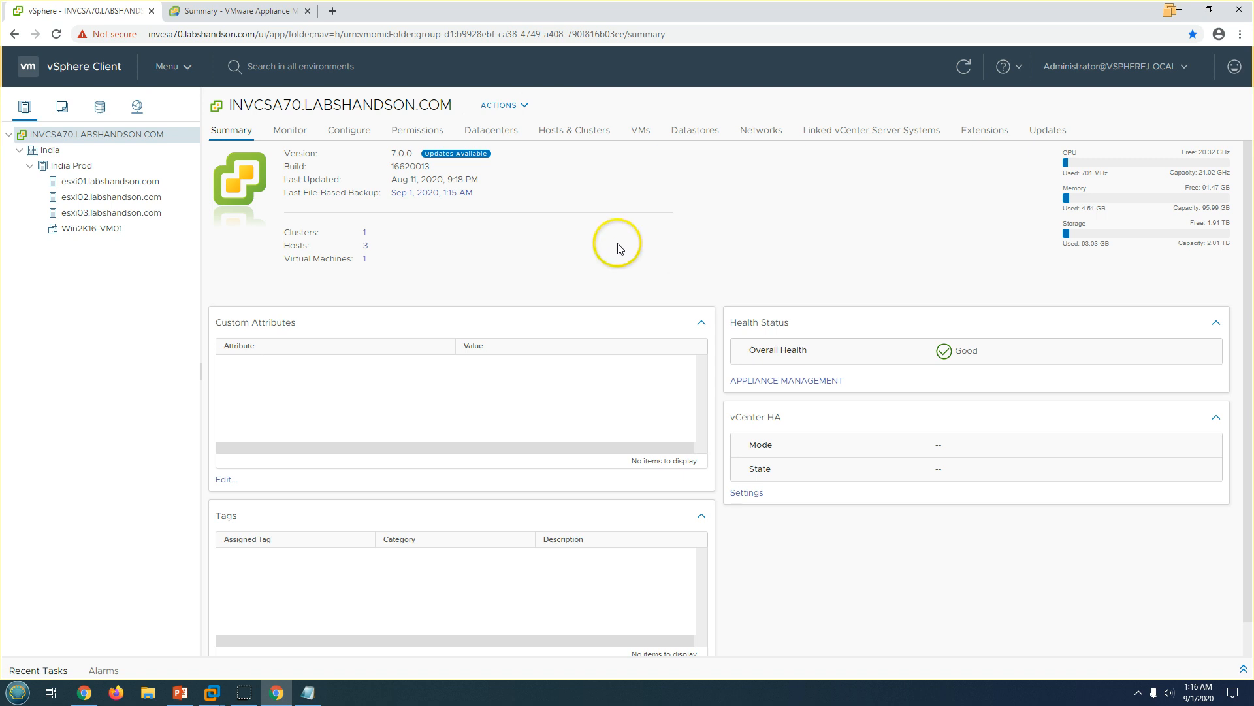
key("alt+Tab")
key("Left")
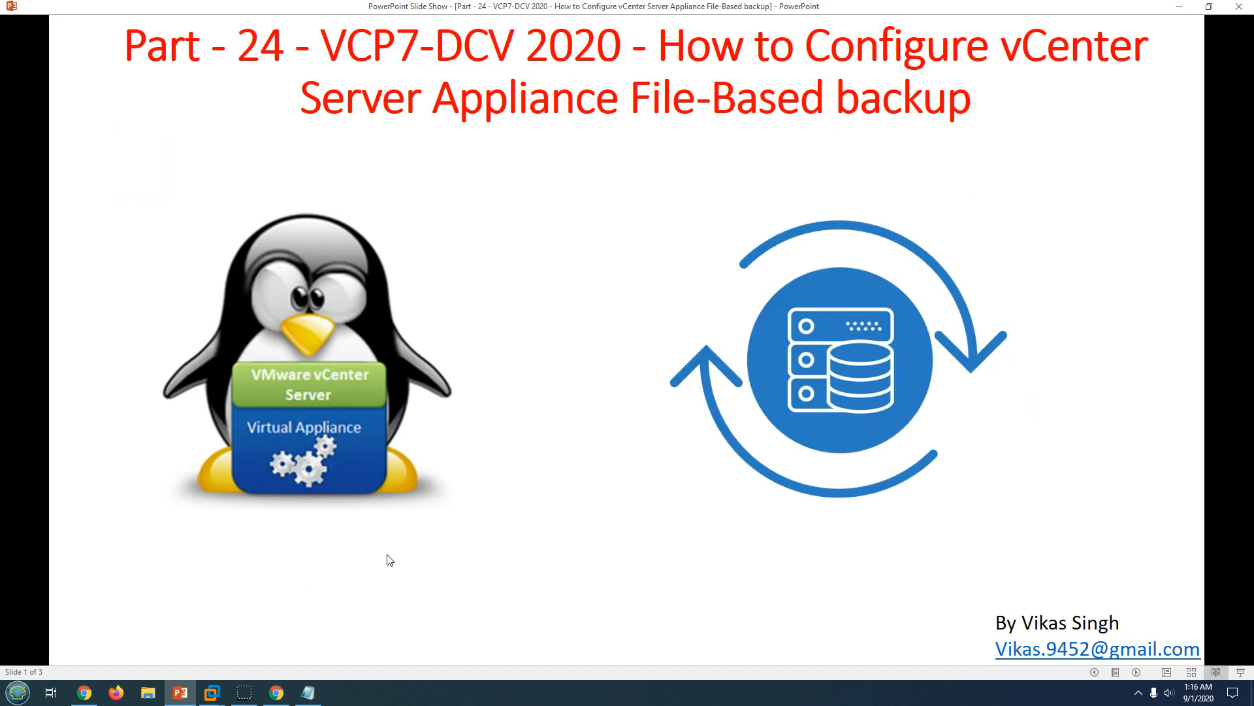